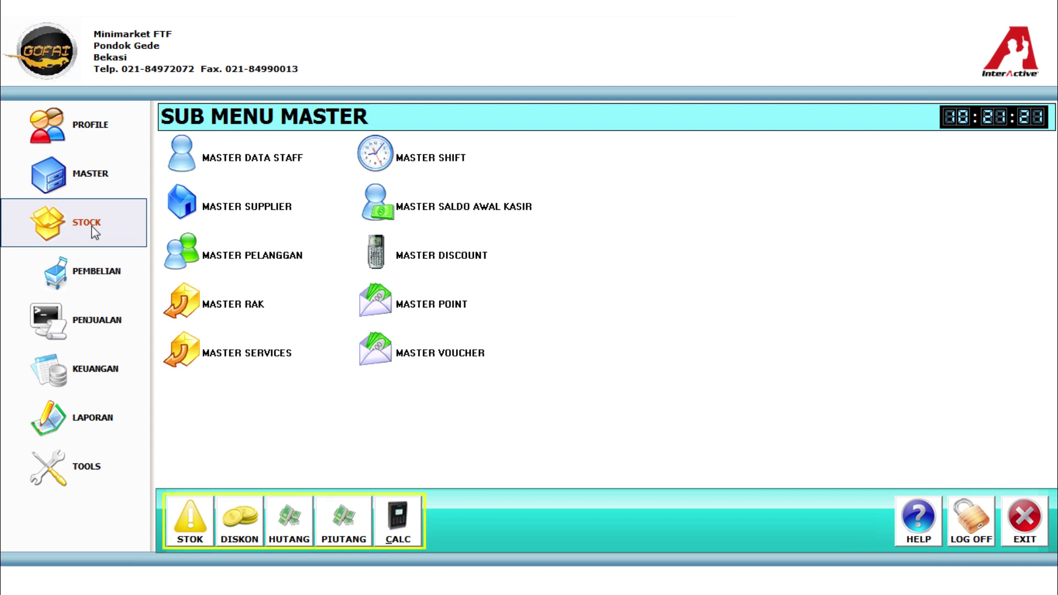
Step: Open the Master Kategori Barang list in the Stock module, examine the Milk and Baby Food categories, and close it
click(92, 226)
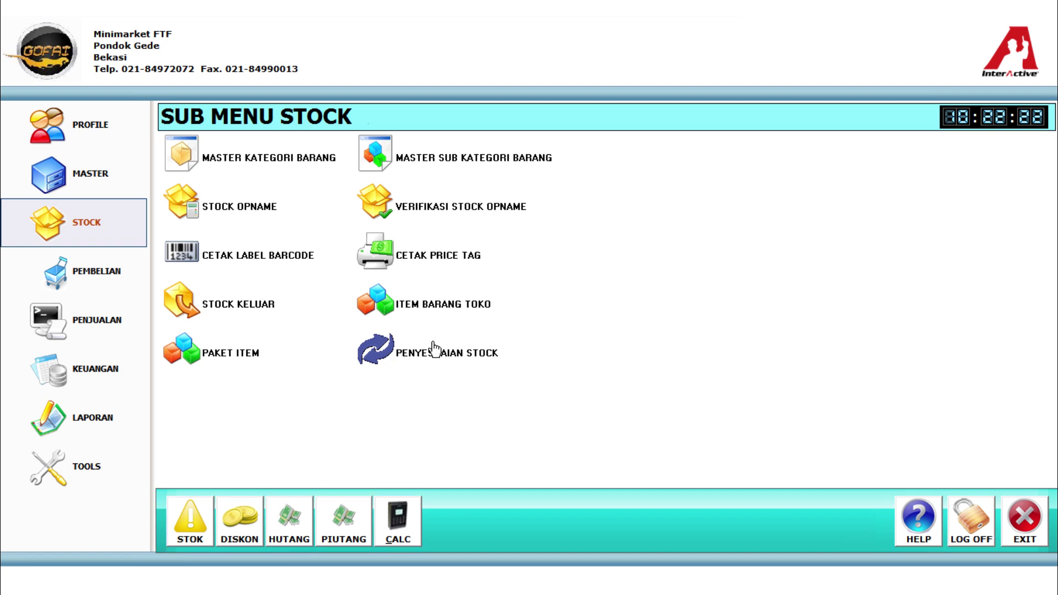
click(257, 171)
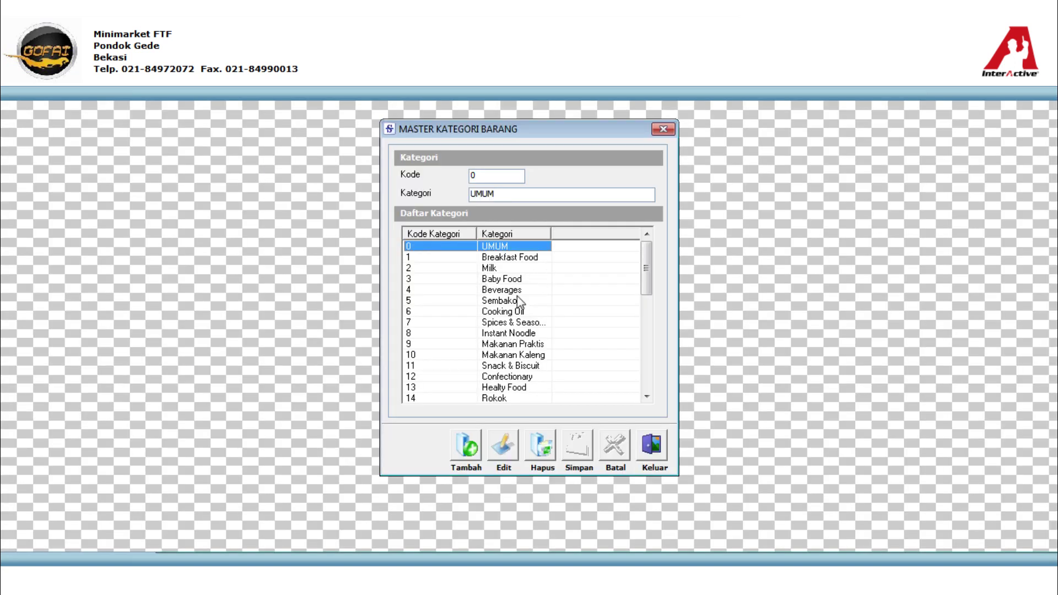
click(513, 270)
click(511, 281)
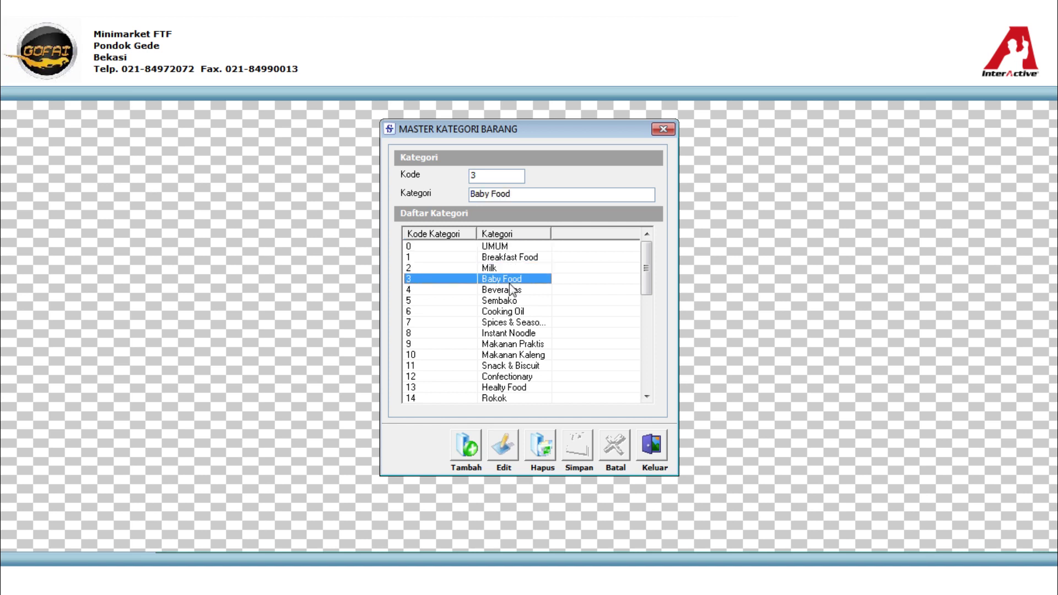
click(506, 270)
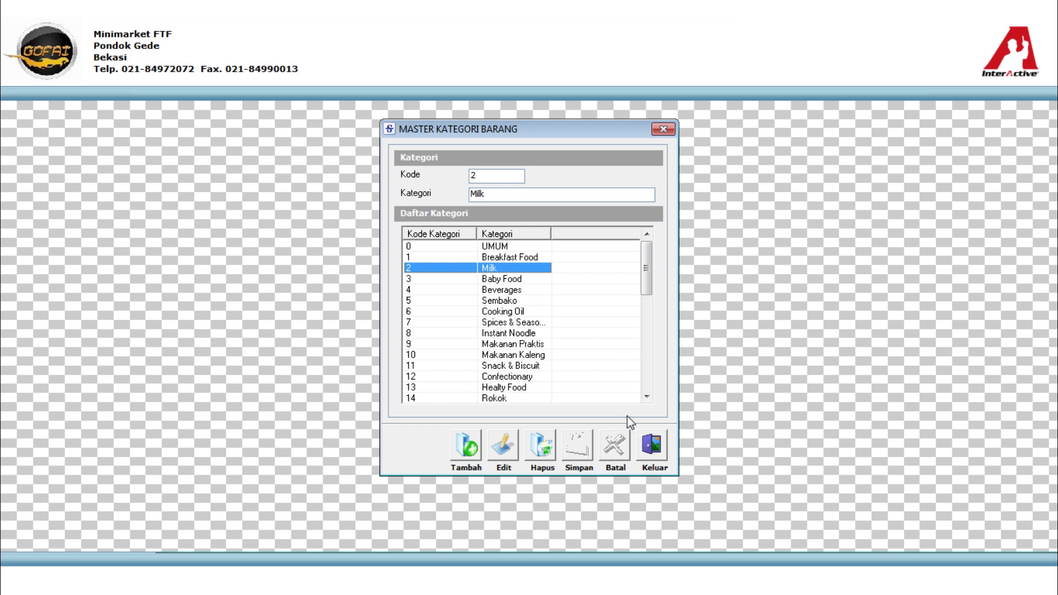
click(651, 447)
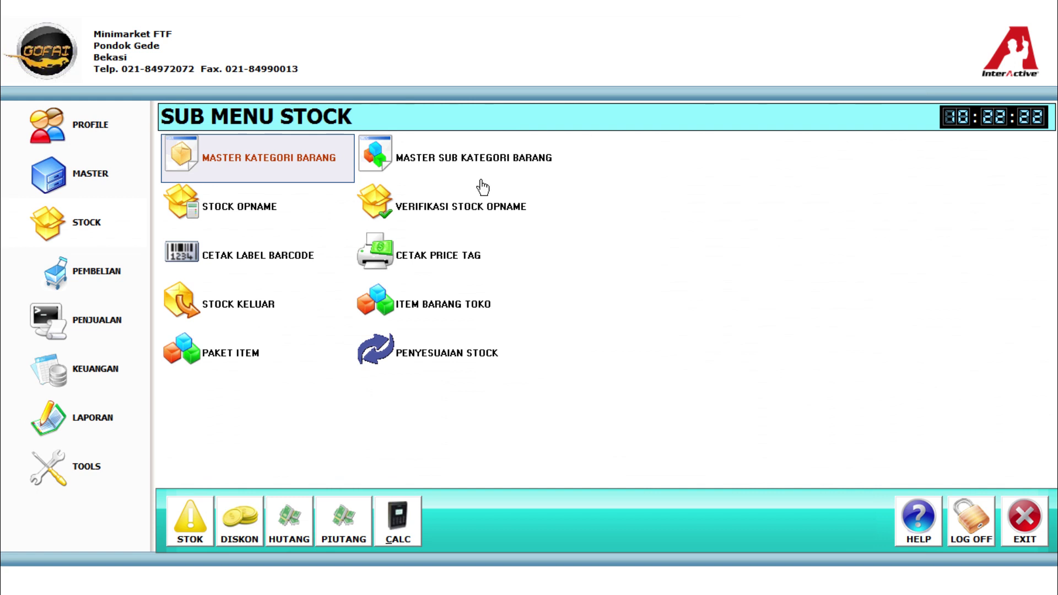
Step: Open Master Sub Kategori Barang, examine the subcategories of the Milk category with the name column widened, and close it
click(432, 179)
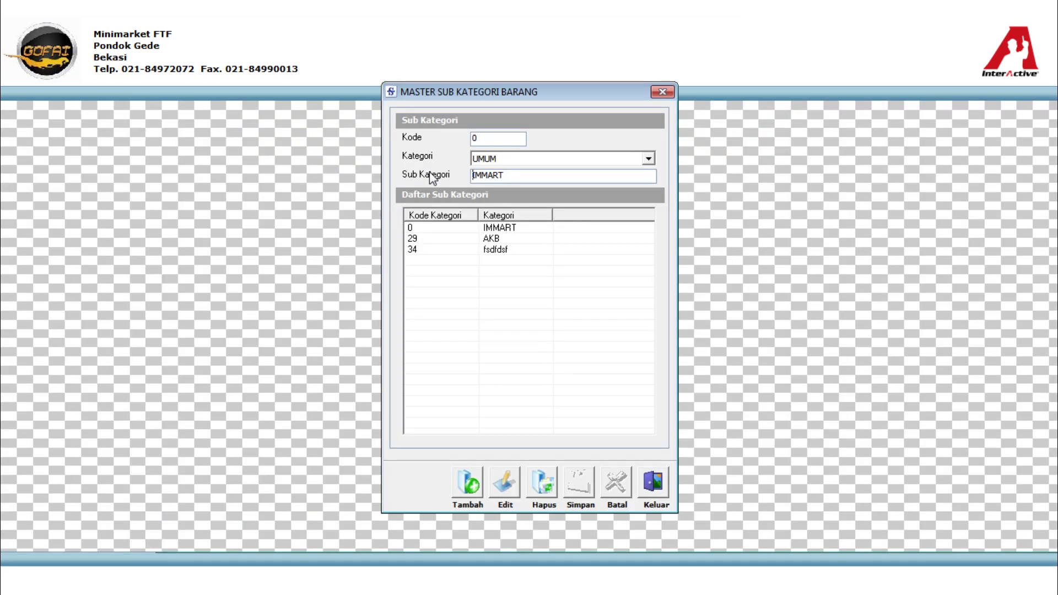
click(651, 160)
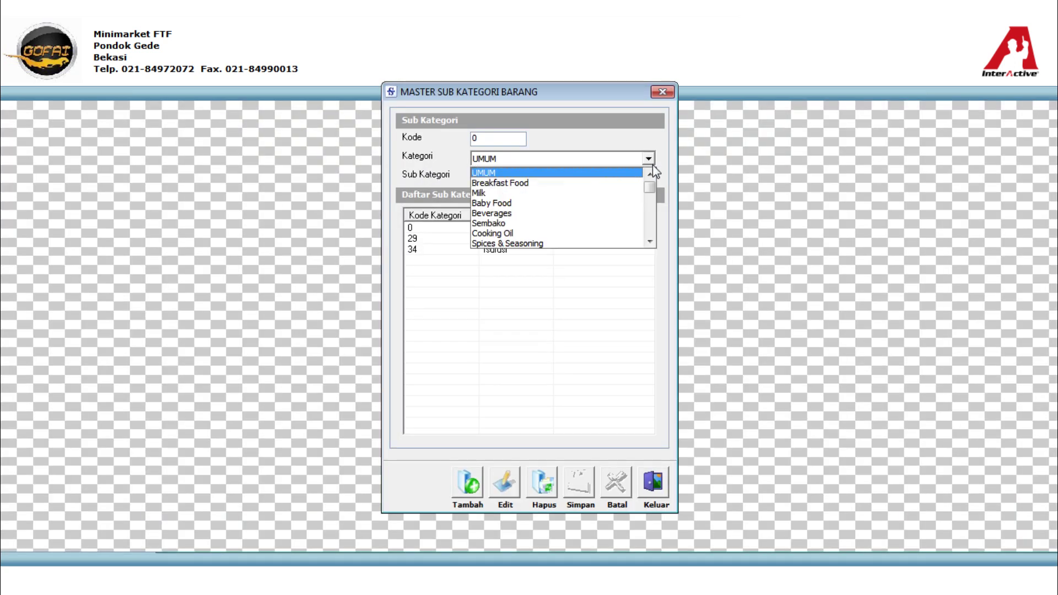
click(609, 190)
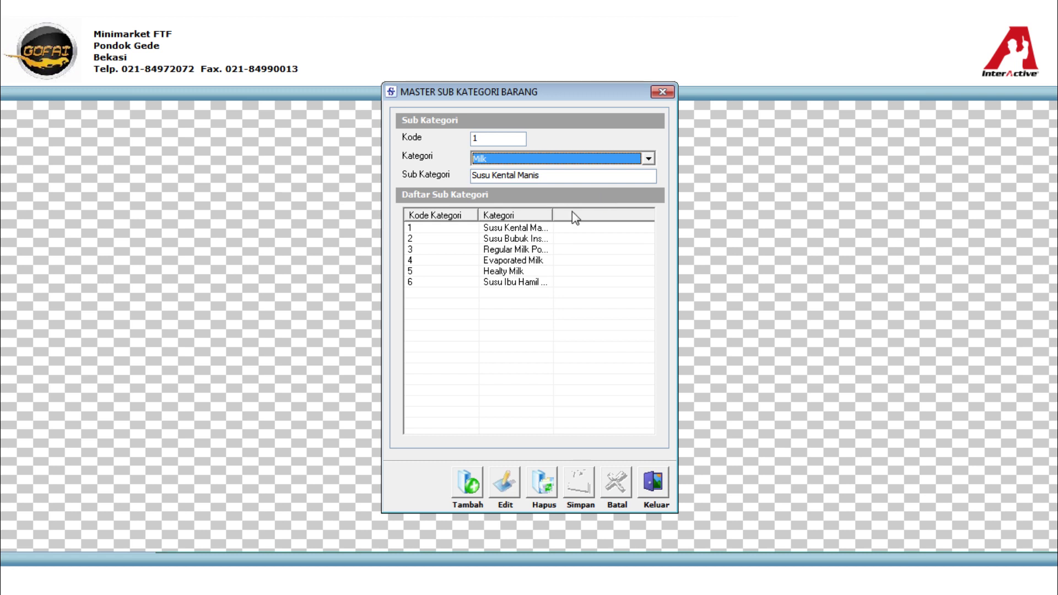
drag(552, 215, 585, 216)
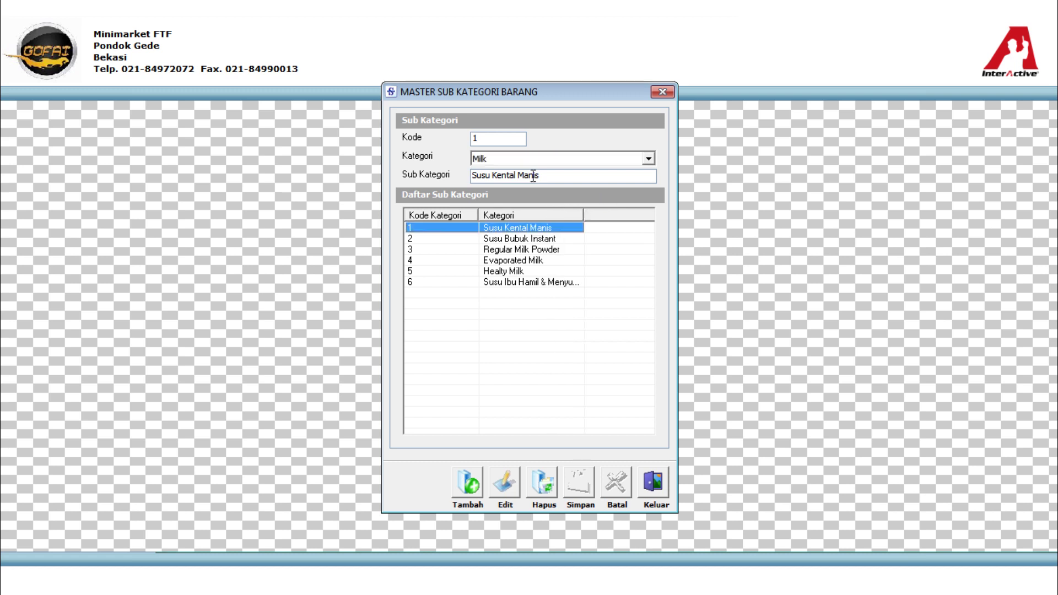
click(522, 240)
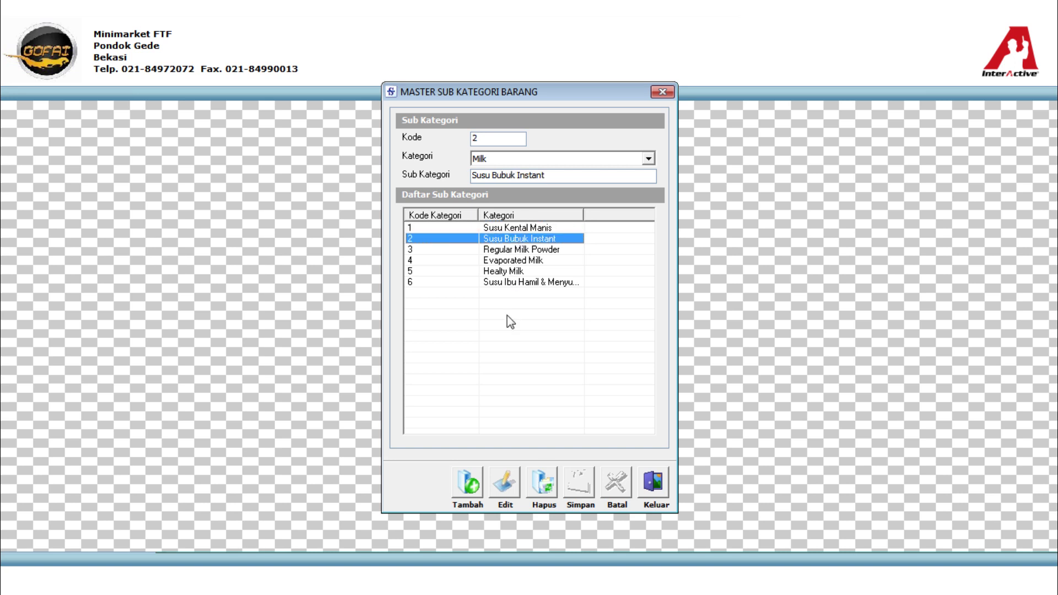
click(652, 486)
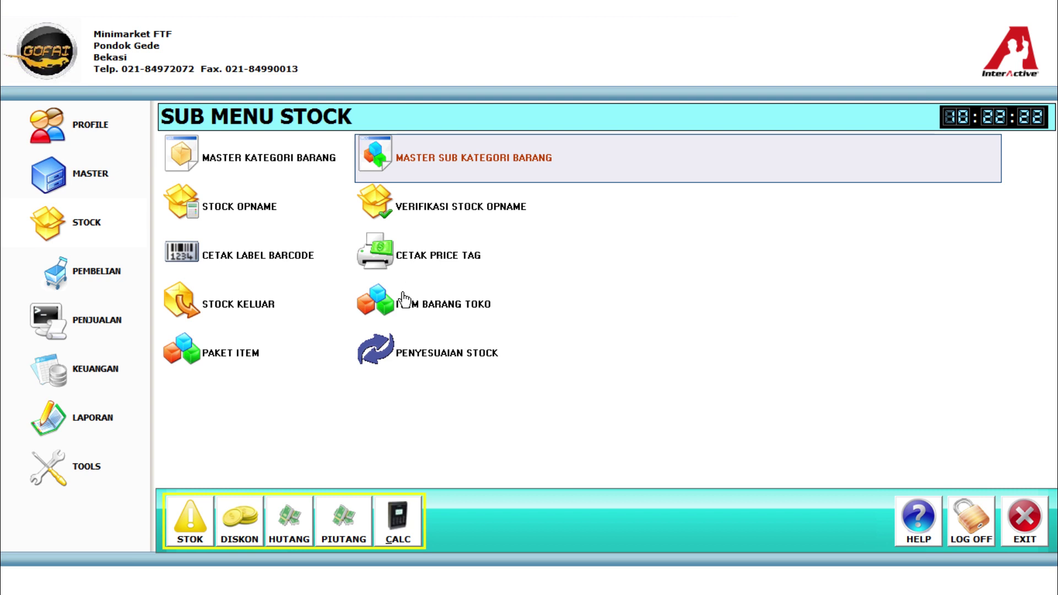
Step: Open Item Barang Toko, search the items by name for "danc", and load the Dancow 1+ MD 400g record
click(407, 304)
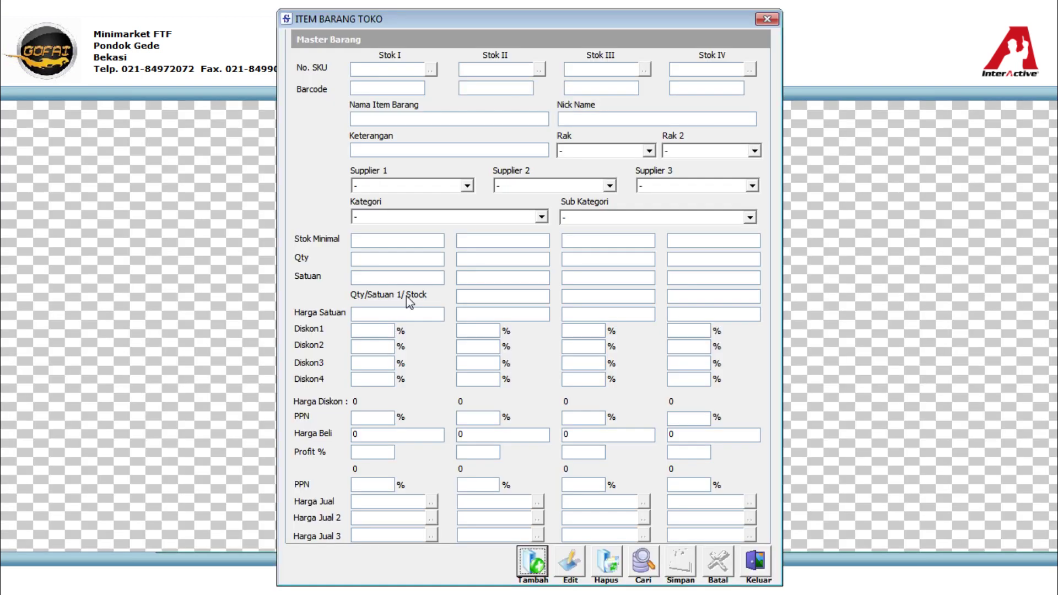
click(642, 561)
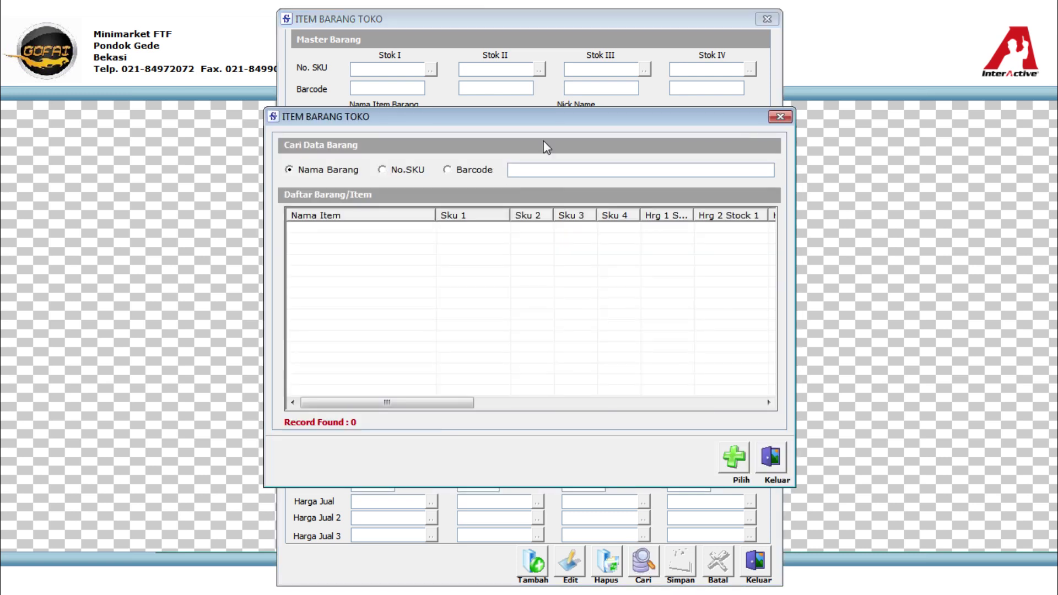
text(susu)
key(BackSpace)
key(BackSpace)
key(BackSpace)
key(BackSpace)
text(danc)
key(Return)
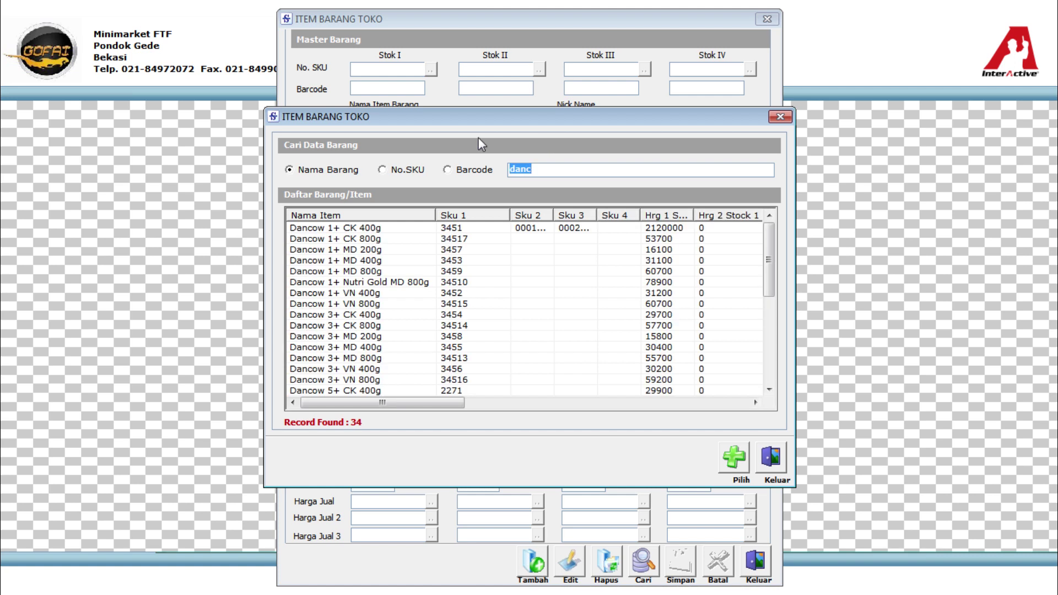
click(363, 261)
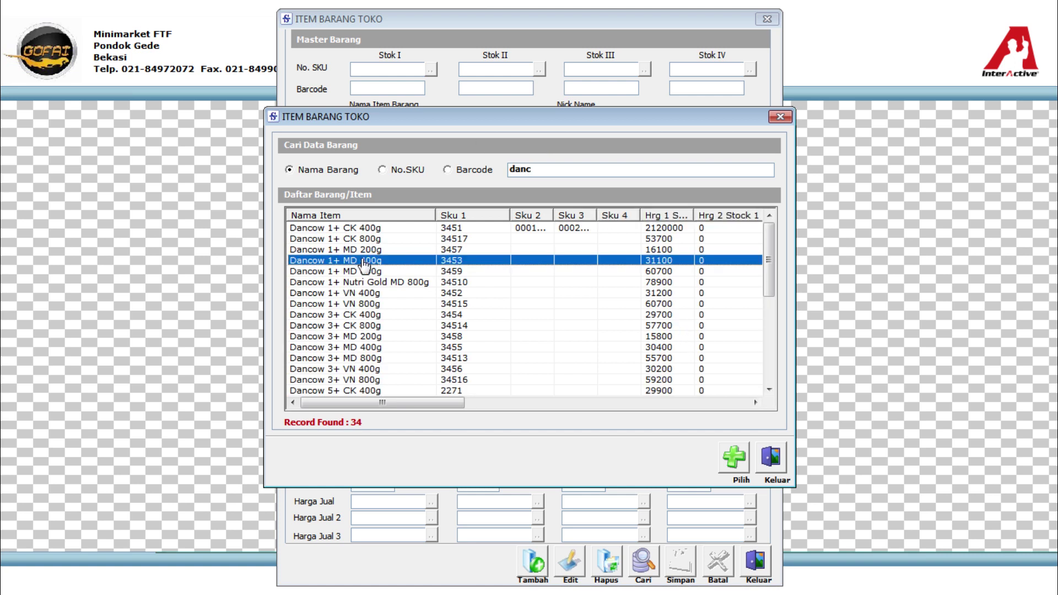
double_click(364, 263)
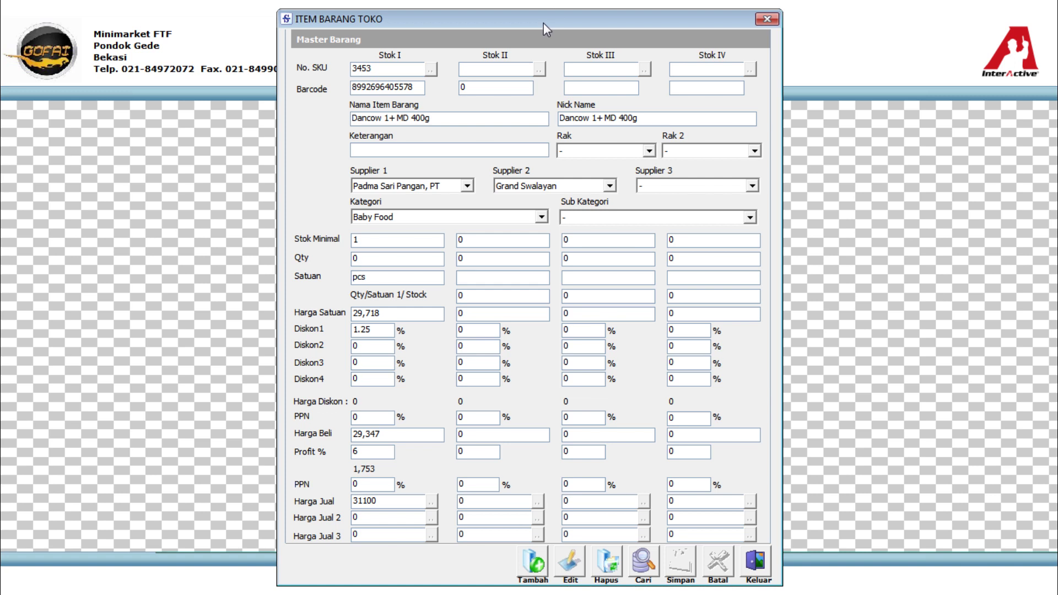
Step: Start a new item with No. SKU 10101011 for Stok I and 20202022 for Stok II
click(535, 563)
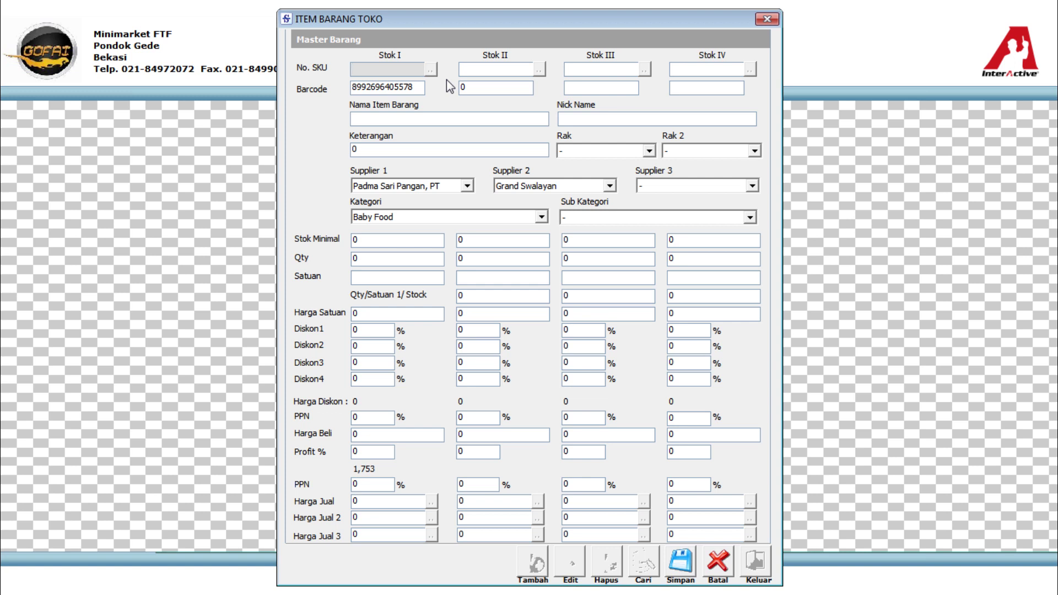
text(10101011)
key(Return)
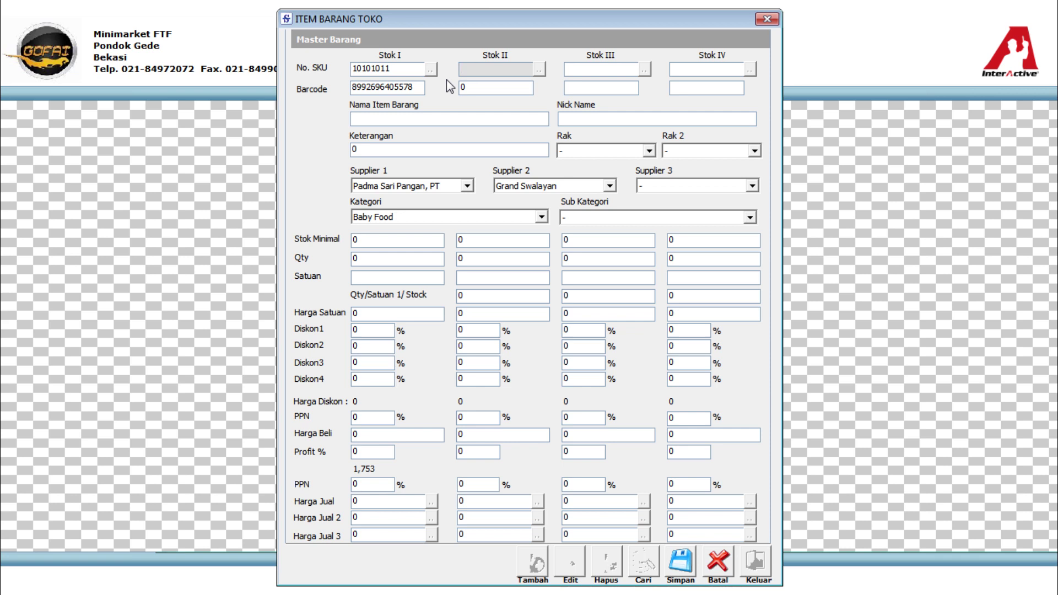
text(20202022)
key(Return)
key(Return)
key(Return)
key(shift+Right)
key(shift+Right)
key(shift+Right)
key(shift+Right)
key(shift+Right)
key(shift+Right)
key(shift+Right)
key(shift+Right)
key(shift+Right)
key(shift+Right)
key(shift+Right)
key(shift+Right)
key(shift+Right)
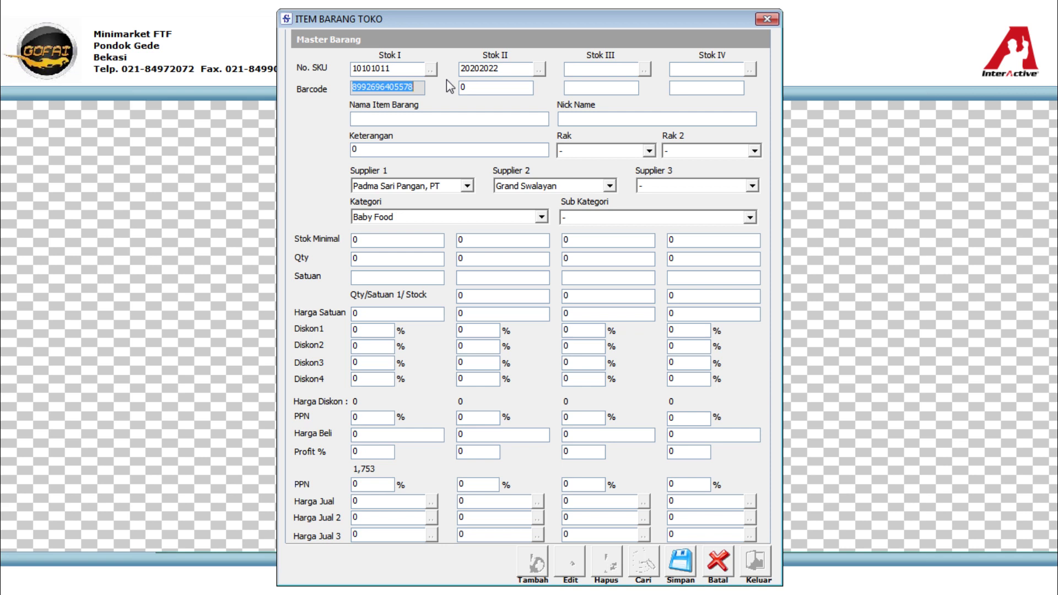
key(End)
key(BackSpace)
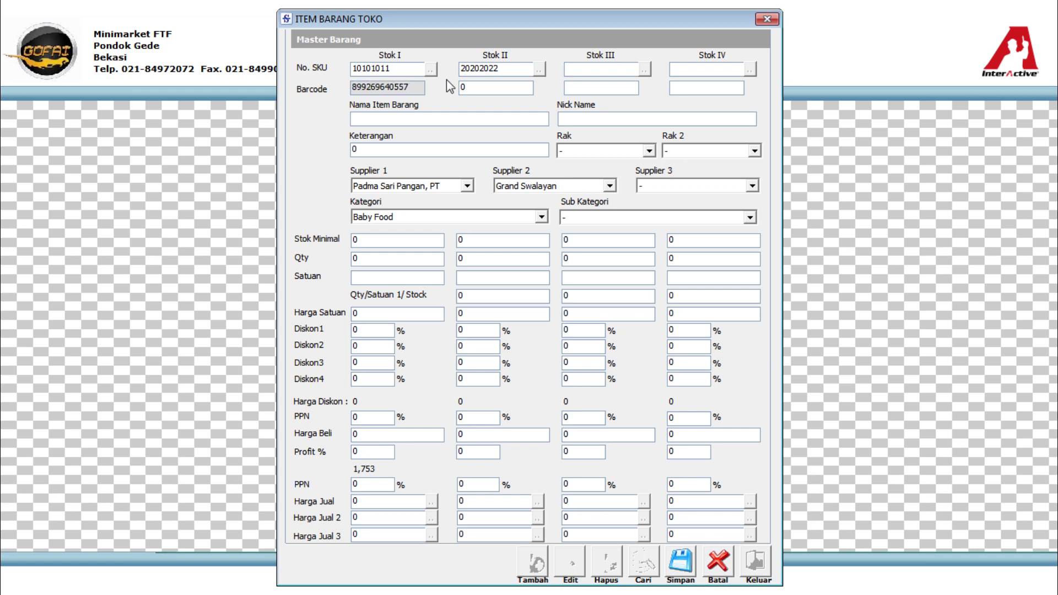
text(9)
key(shift+Left)
key(shift+Left)
key(shift+Left)
key(shift+Left)
key(shift+Left)
key(shift+Left)
key(shift+Left)
key(shift+Left)
key(shift+Left)
key(shift+Left)
key(shift+Left)
key(shift+Left)
key(shift+Left)
key(Tab)
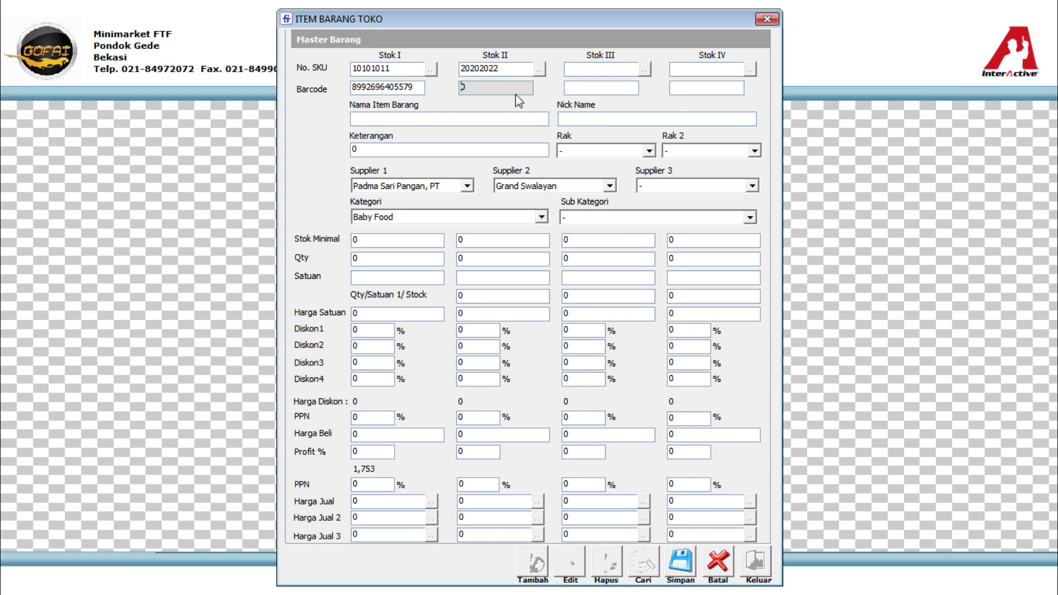
drag(506, 87, 401, 88)
text(8992323231)
key(Return)
key(Return)
key(Return)
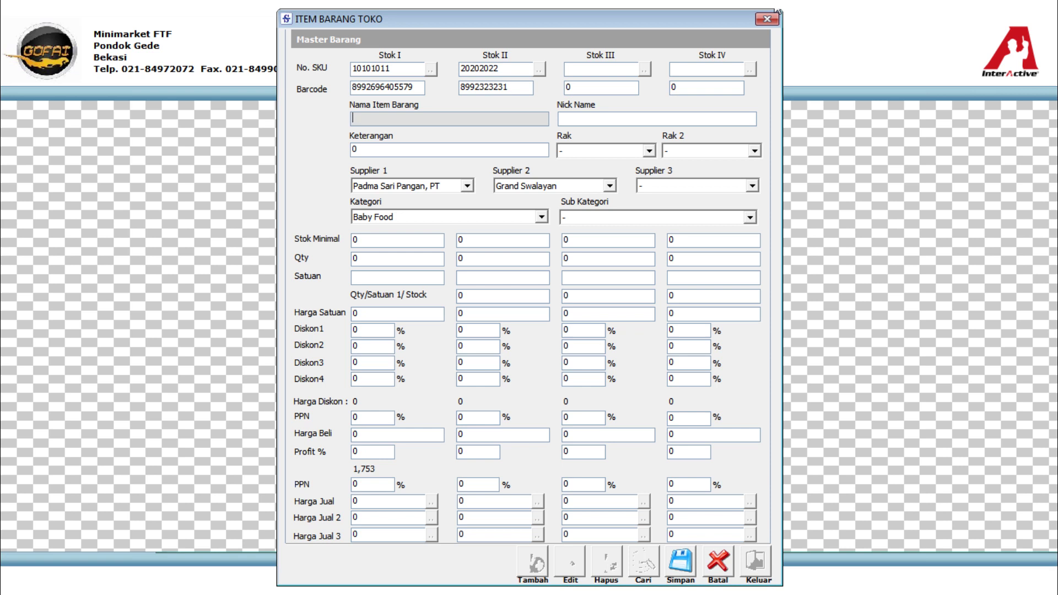
Step: Name the item "Kecap Asin" and assign it to Rak A1
text(Kecap Asin)
key(Return)
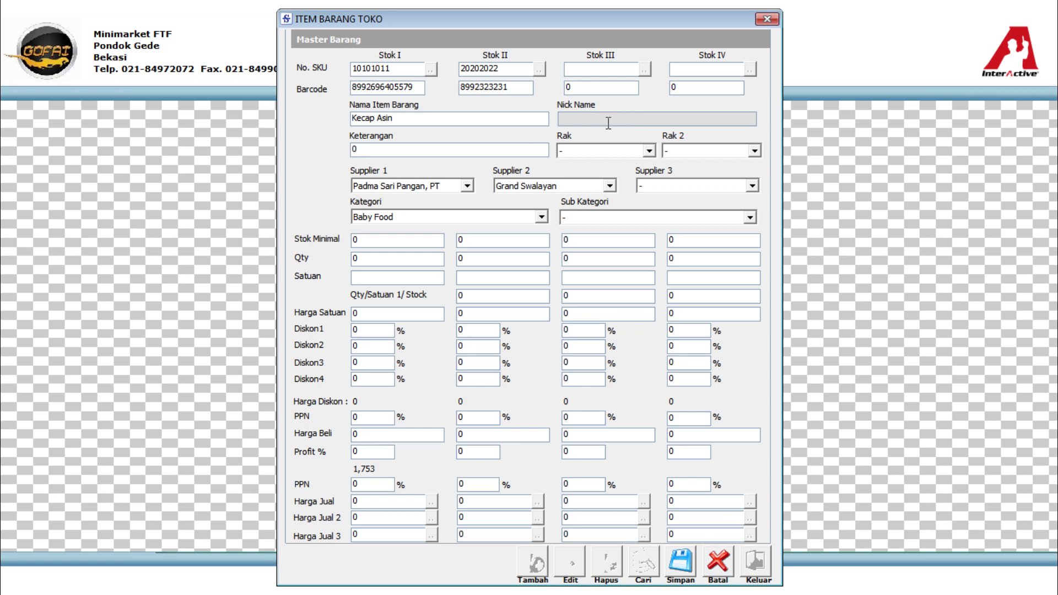
click(391, 150)
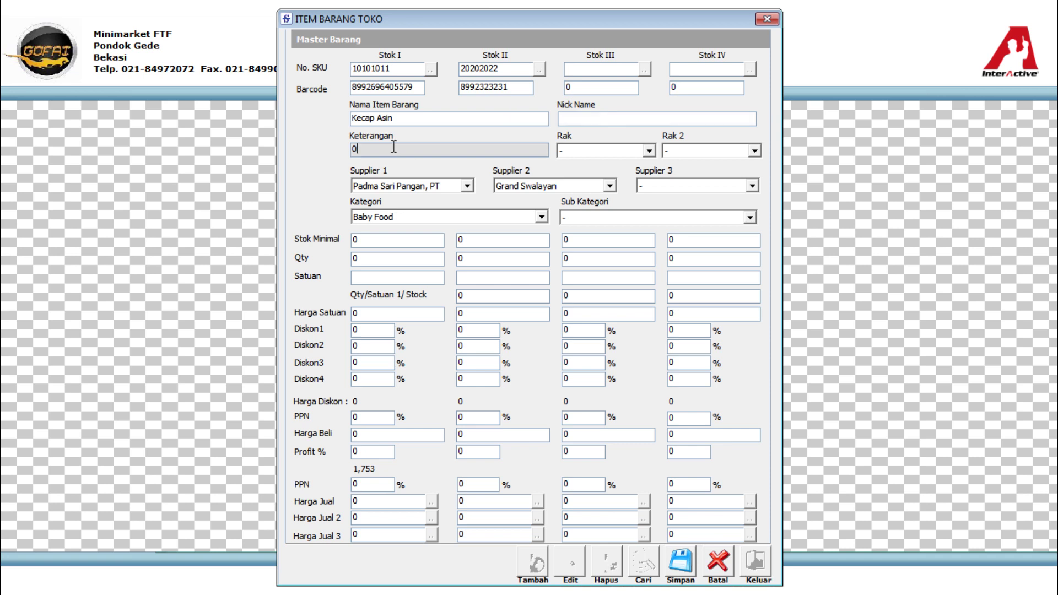
click(645, 151)
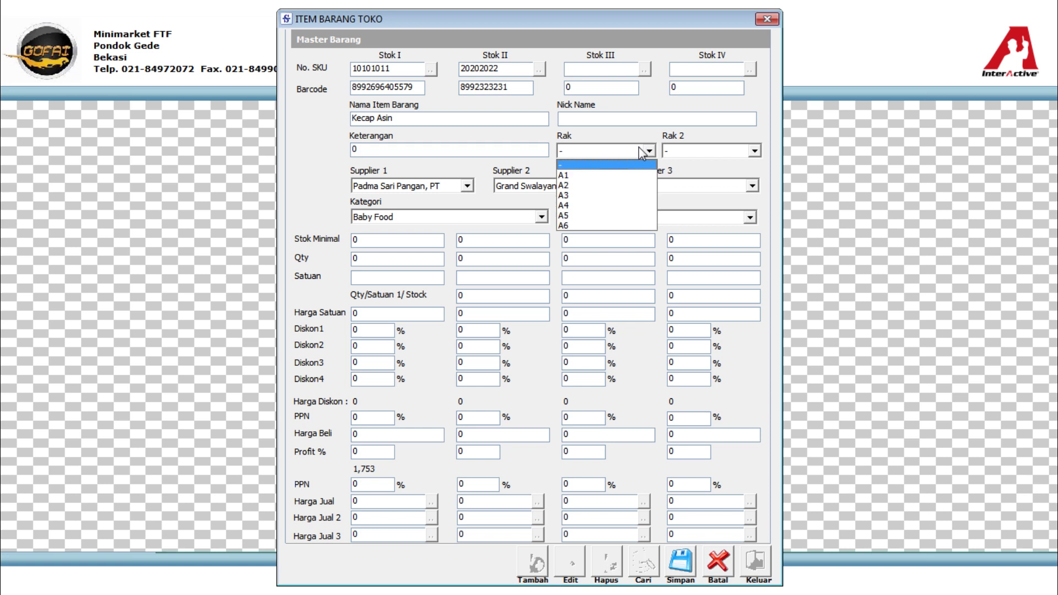
click(596, 175)
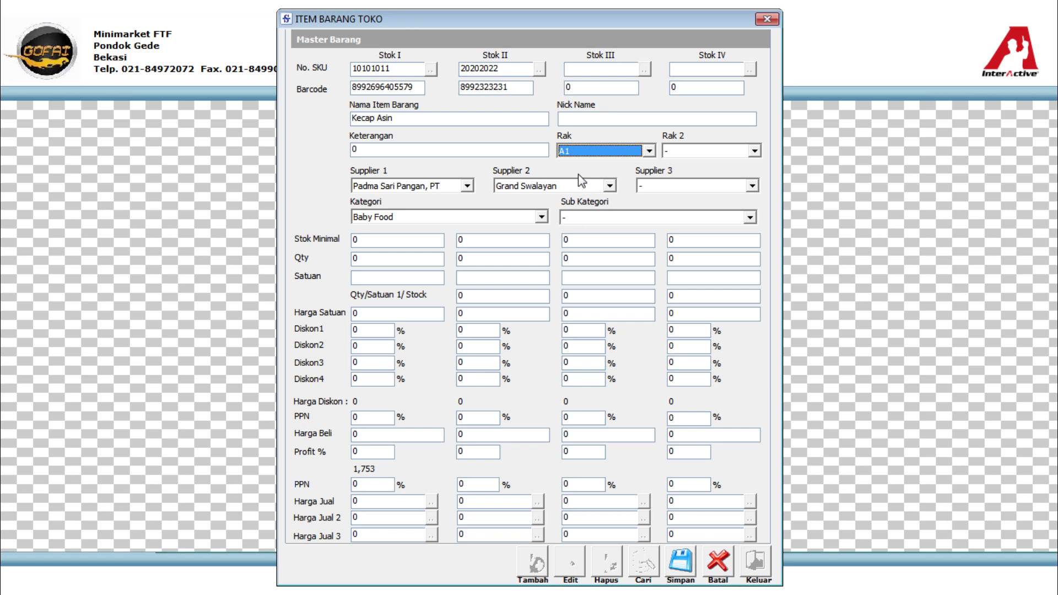
Step: Set Supplier 1 to Prima Mandiri, CV and Supplier 3 to Asri Agro, keeping Grand Swalayan as Supplier 2
click(467, 186)
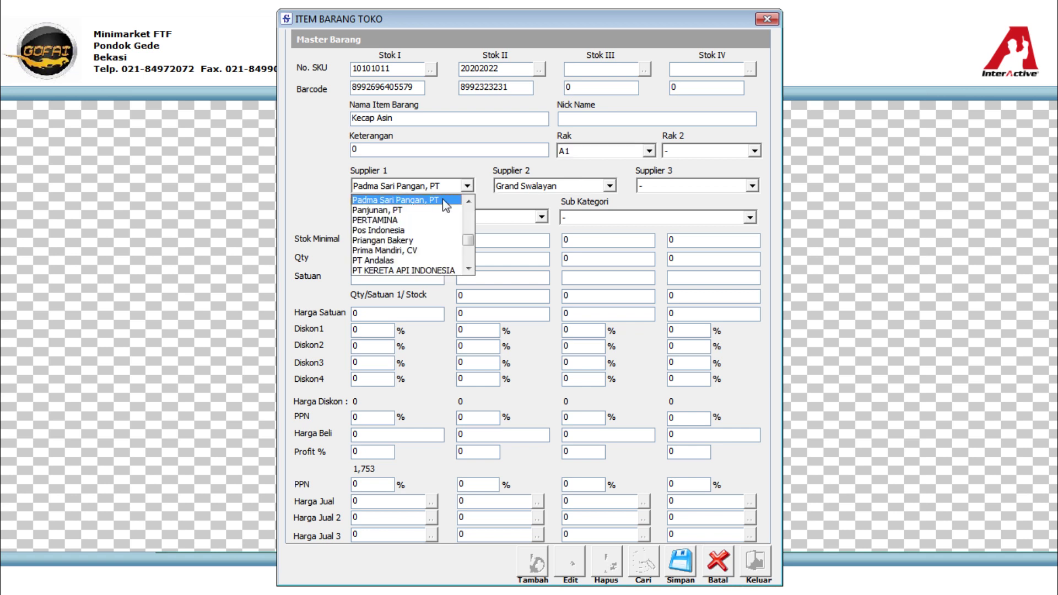
click(398, 250)
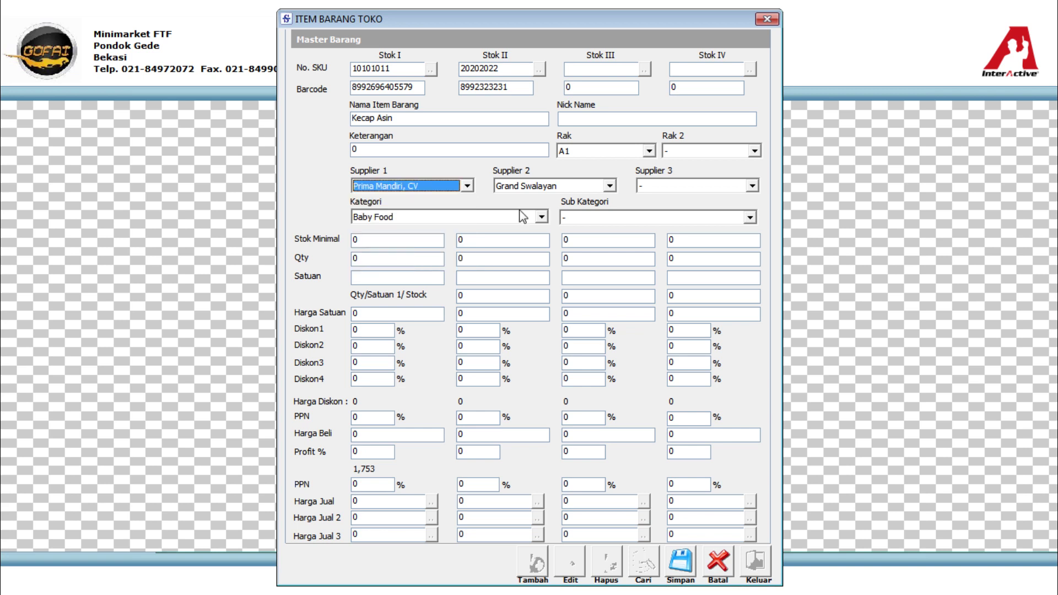
click(579, 188)
click(582, 190)
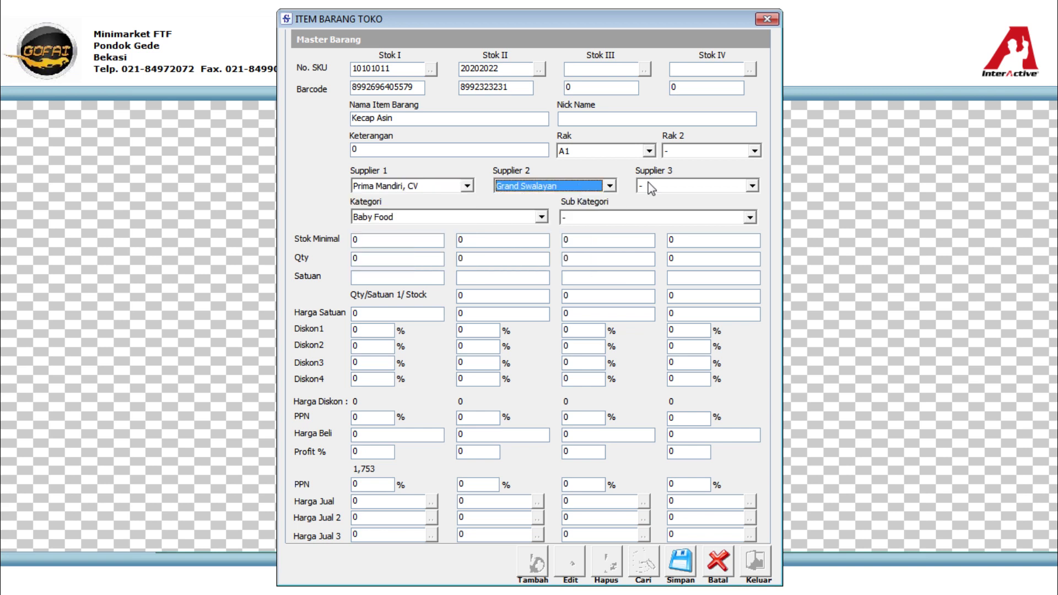
click(654, 187)
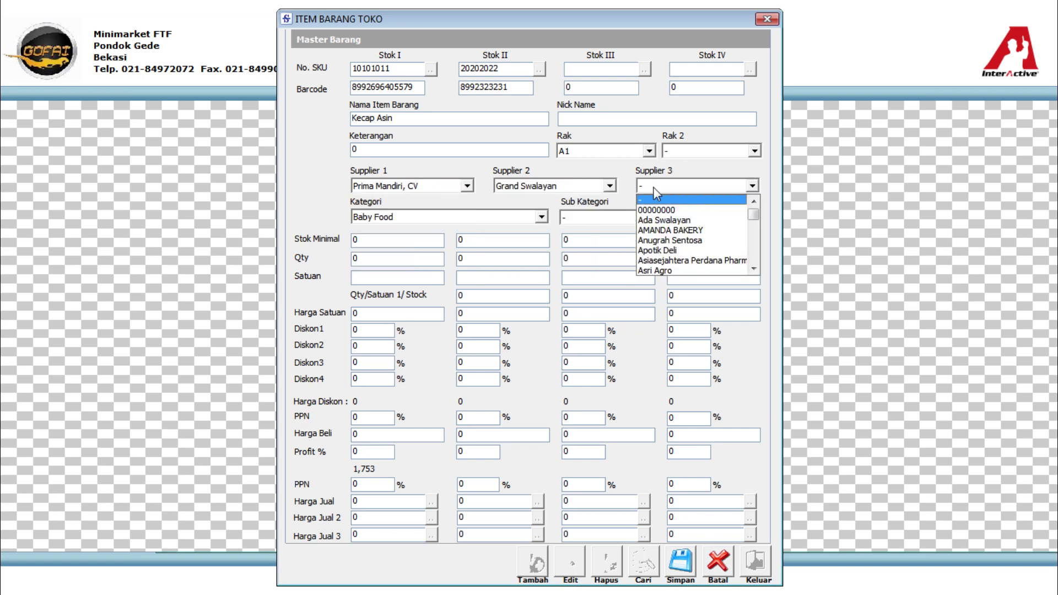
click(656, 271)
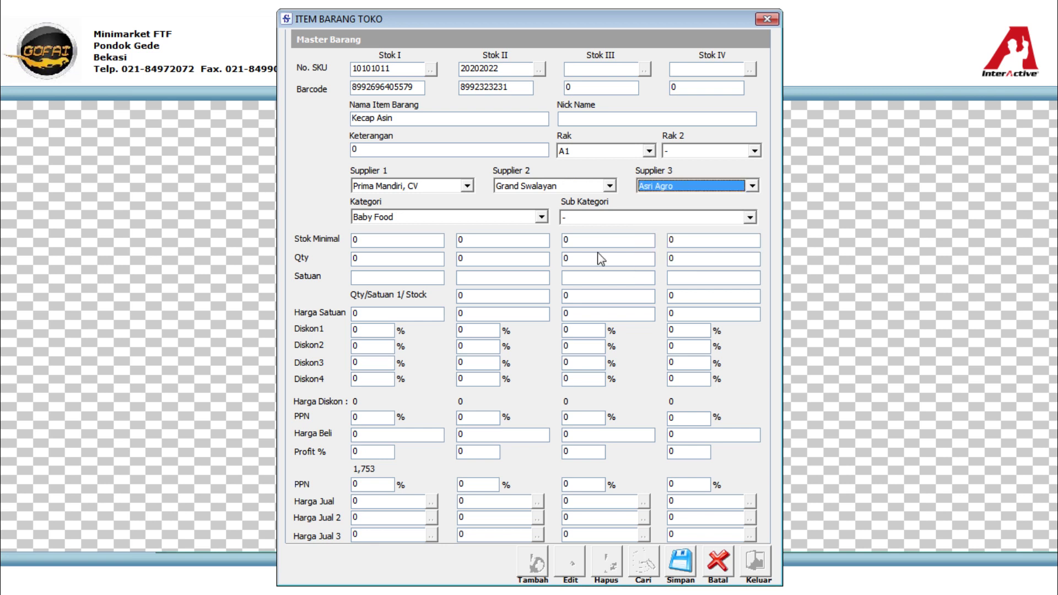
Step: Set the item's Kategori to Beverages and its Sub Kategori to Liquid Milk (botol,kaleng)
click(435, 217)
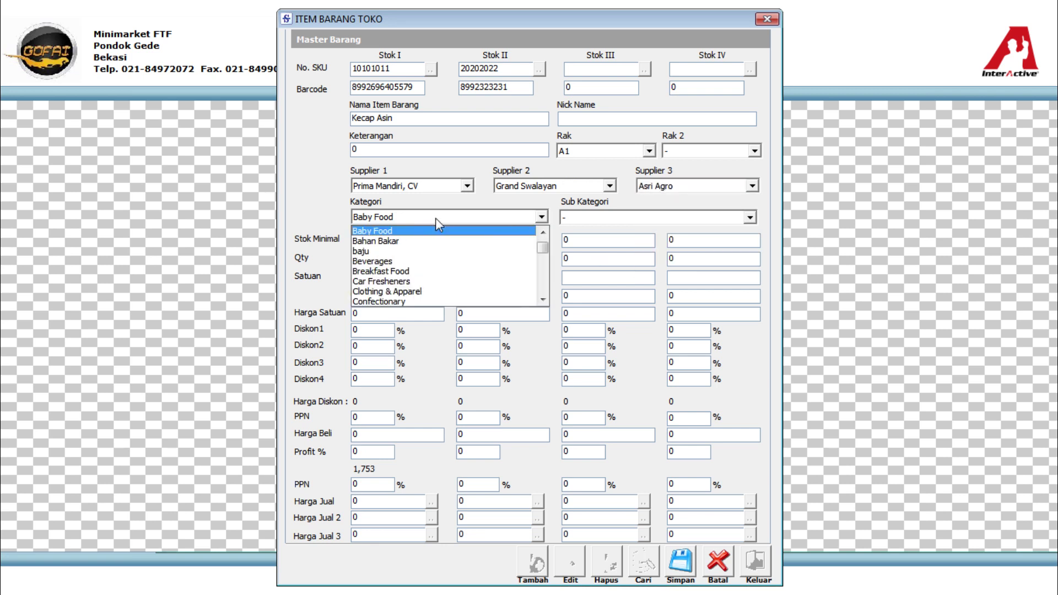
click(419, 261)
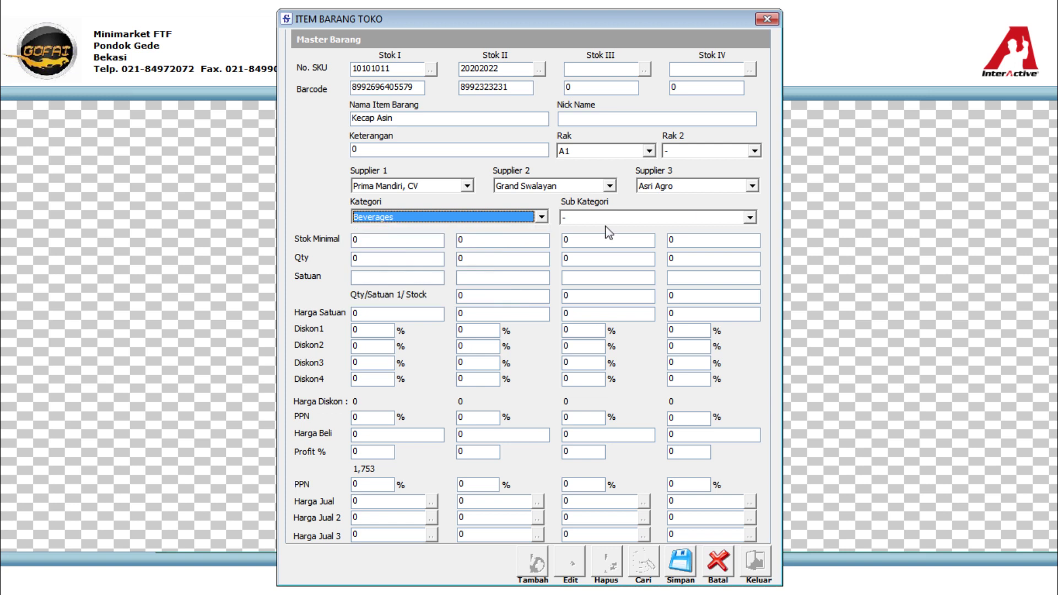
click(686, 215)
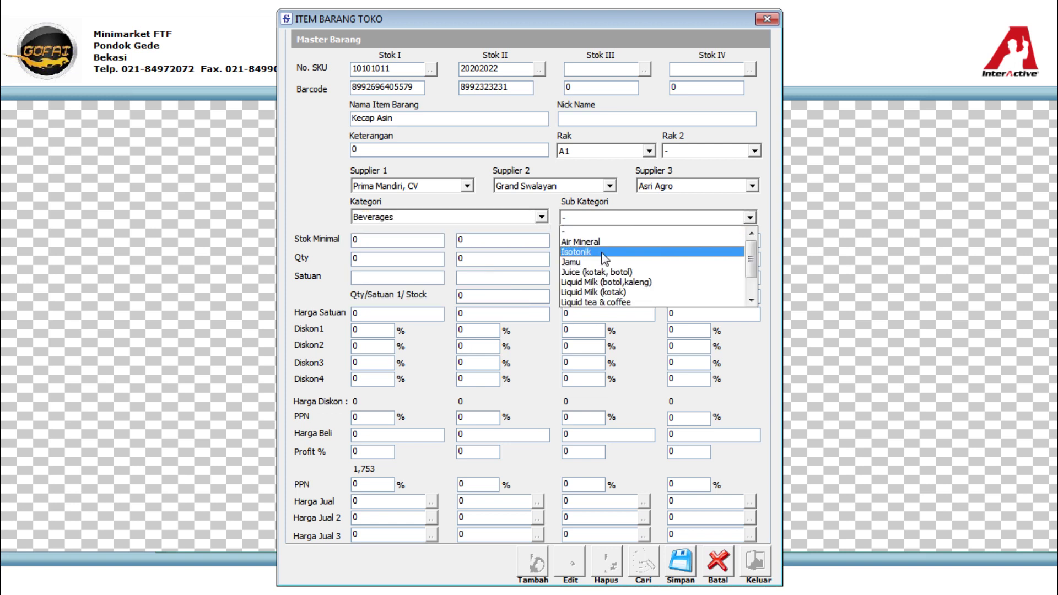
click(618, 281)
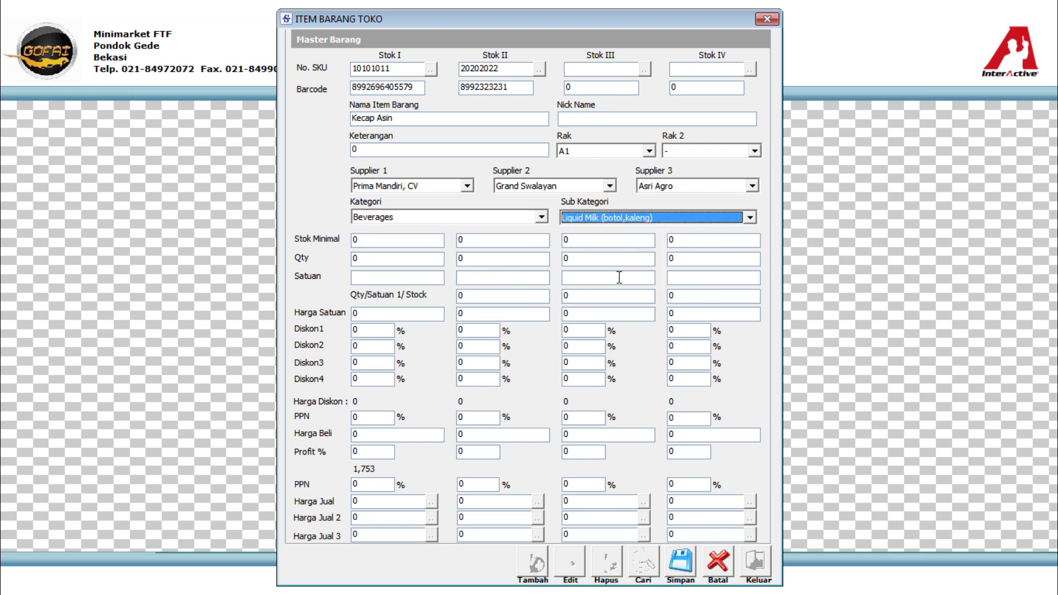
Step: Set Stok Minimal to 10 for both Stok I and Stok II, keeping their Qty at 0
click(413, 239)
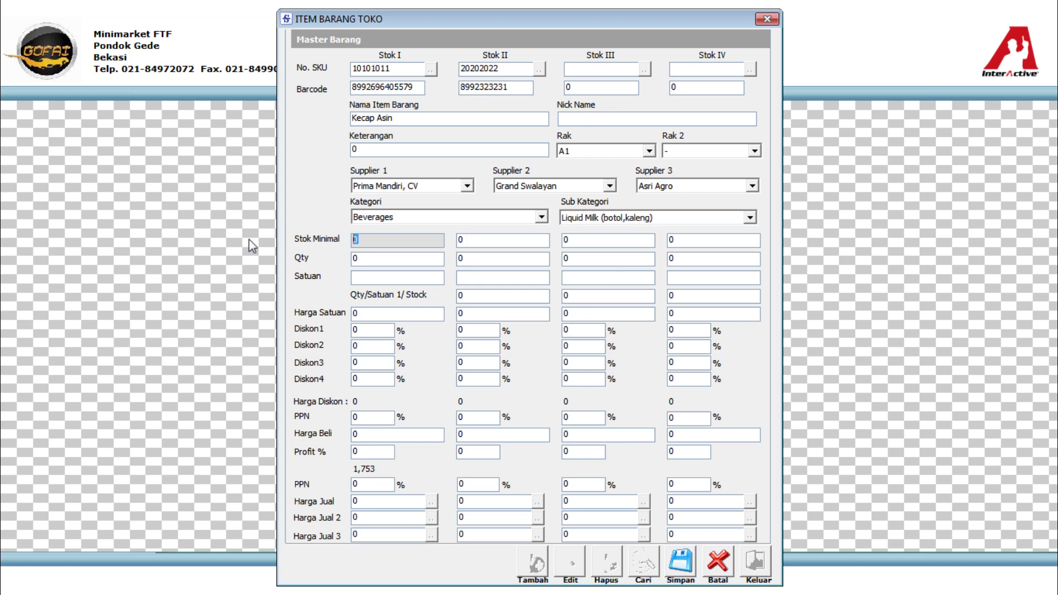
text(10)
key(Tab)
text(1)
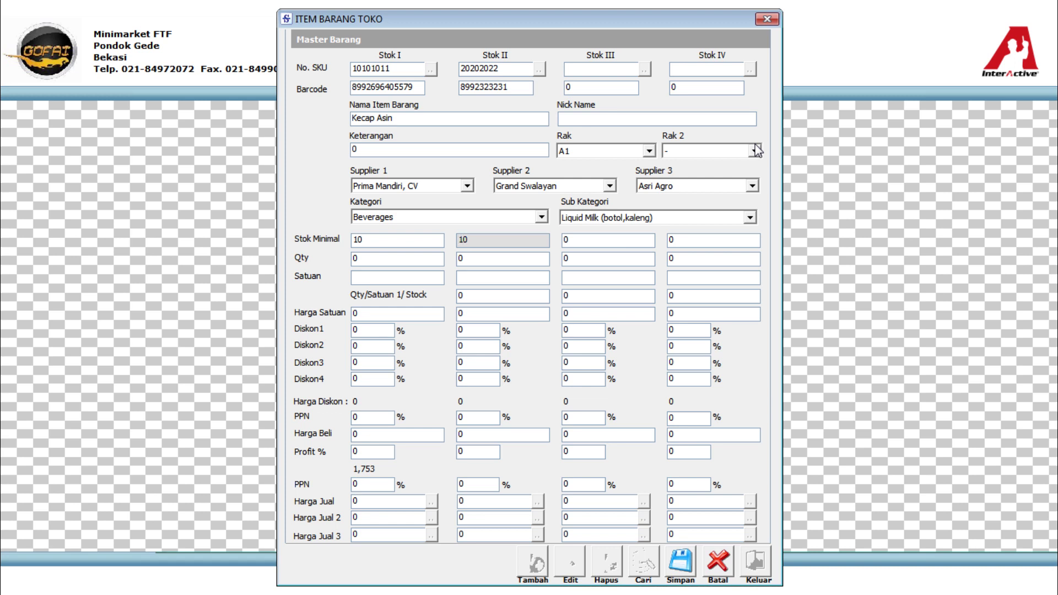
click(369, 265)
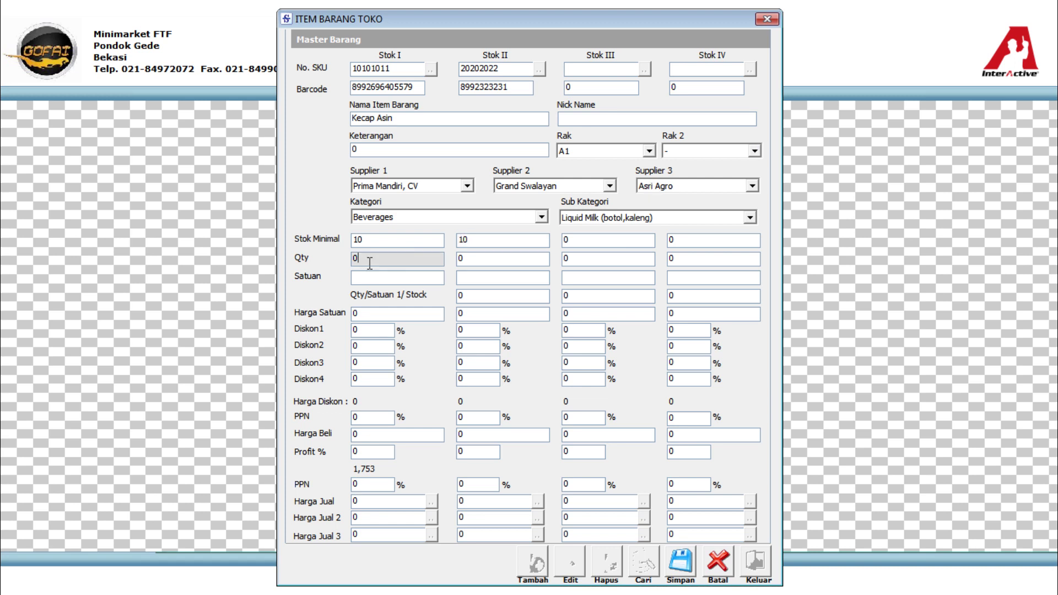
click(480, 262)
double_click(480, 261)
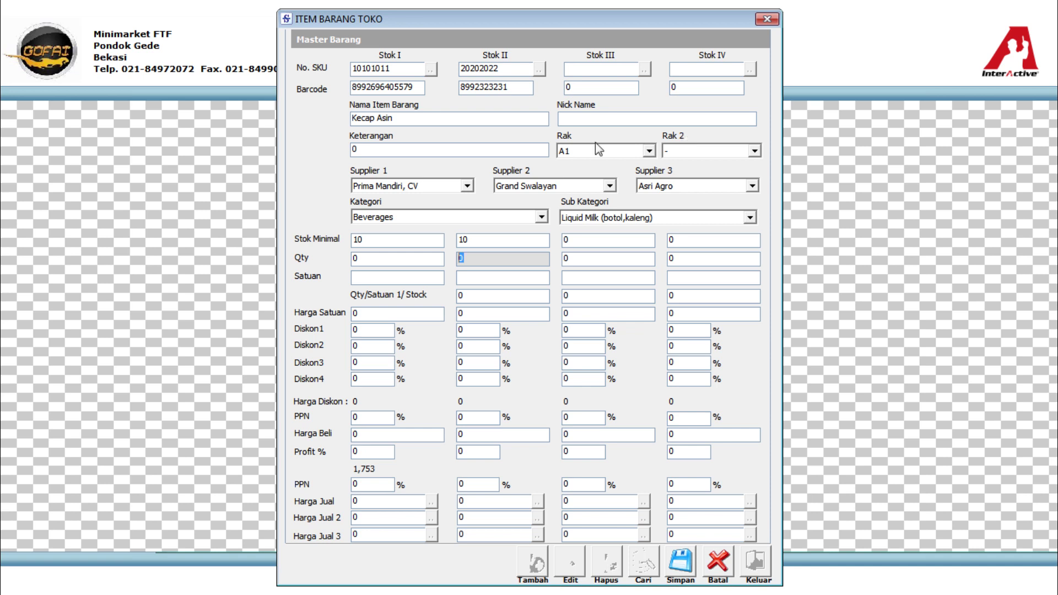
Step: Enter DUS as the Stok I unit (Satuan) and PCS as the Stok II unit
click(413, 276)
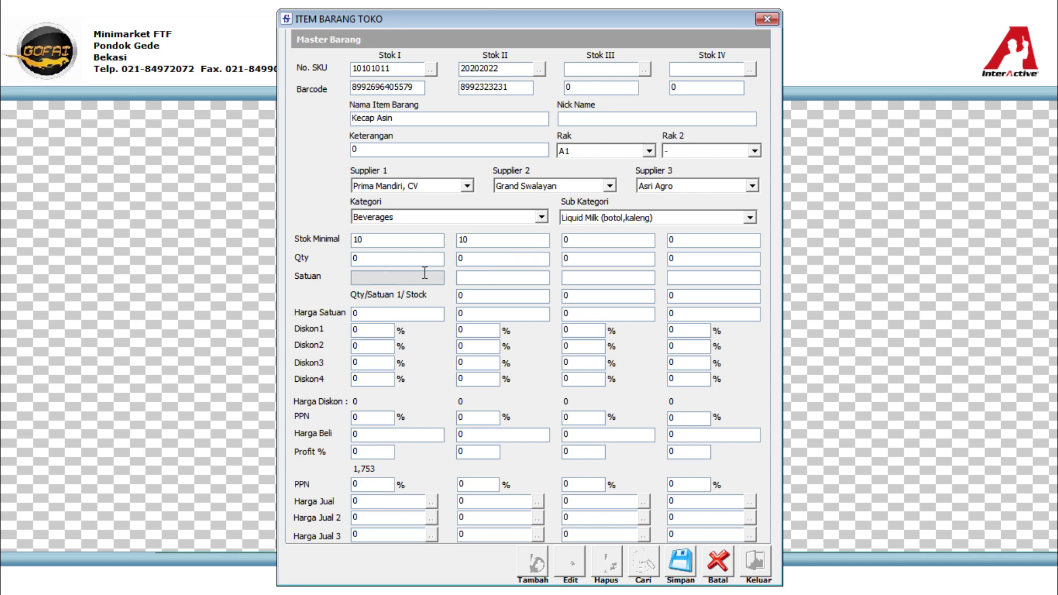
text(DUS)
key(Tab)
text(PCS)
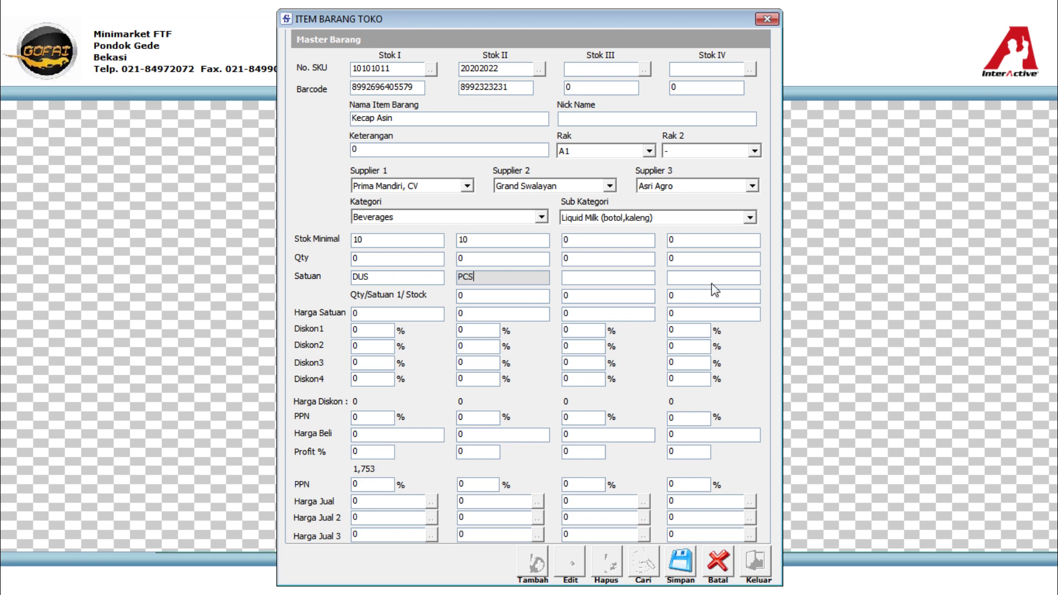
click(397, 279)
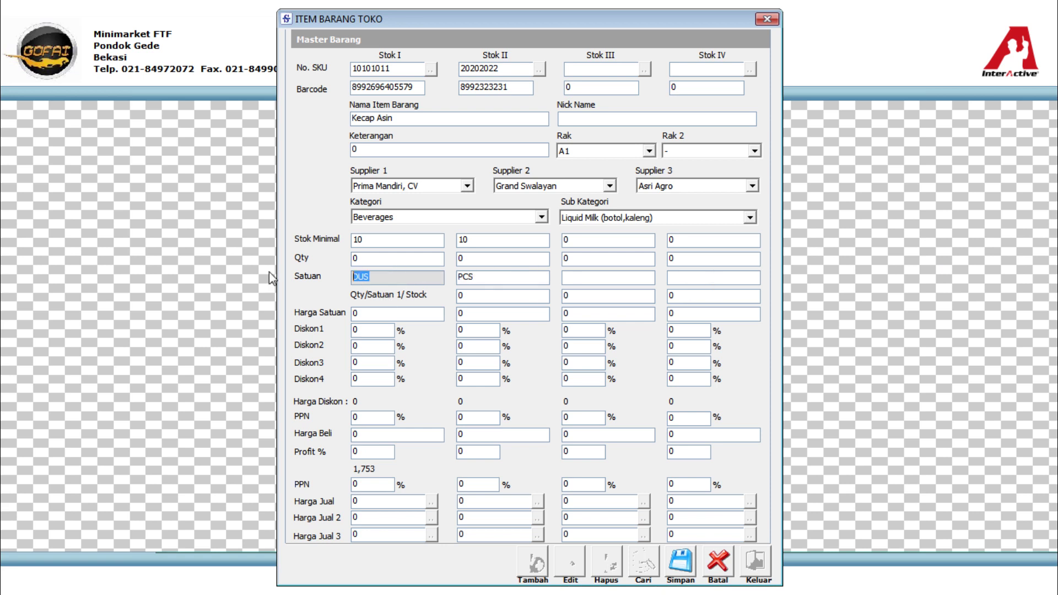
Step: Set the Stok II Qty/Satuan 1 conversion to 20
click(494, 296)
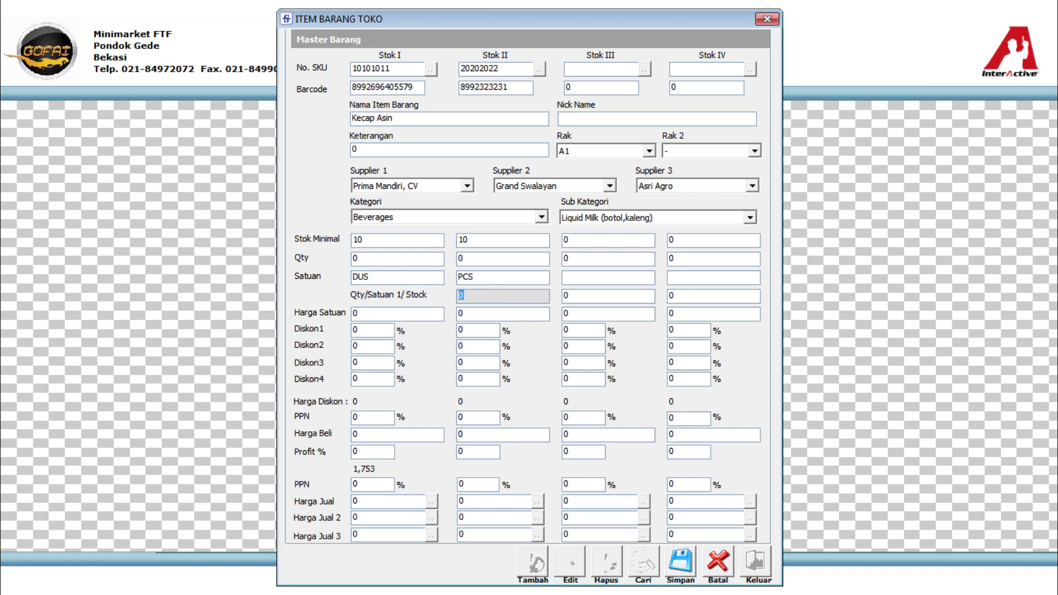
text(20)
key(Tab)
key(Tab)
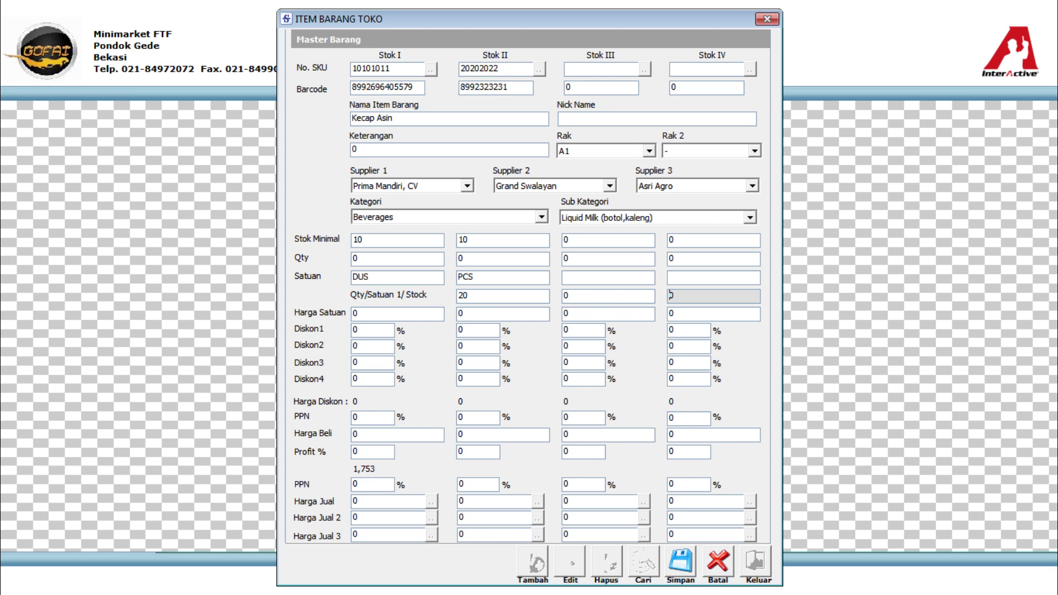
Step: Set Harga Satuan to 25,000 for Stok I and 2,500 for Stok II
key(Tab)
key(shift+Right)
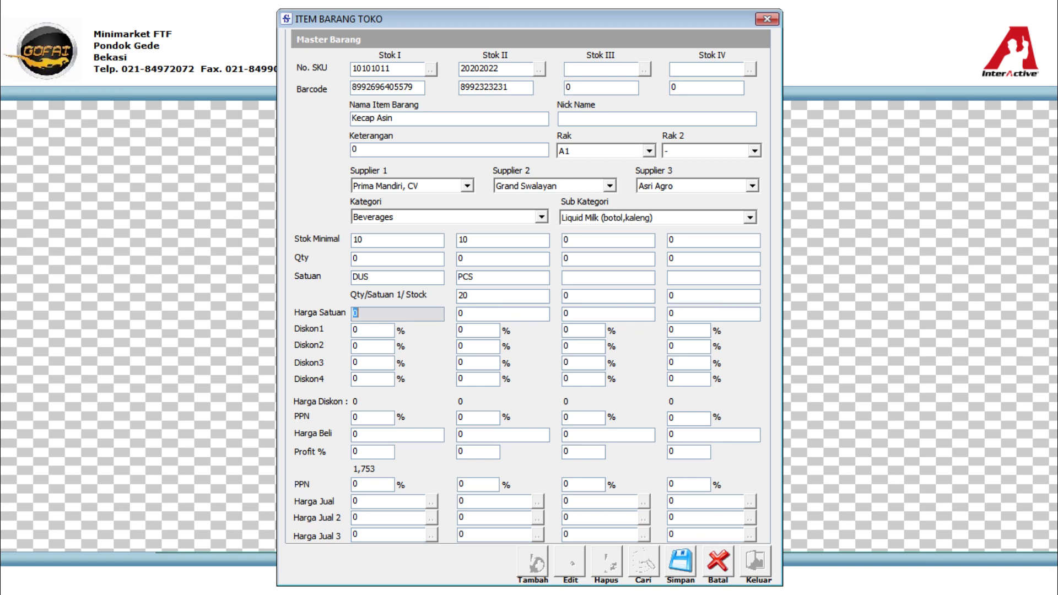
text(250000)
key(Tab)
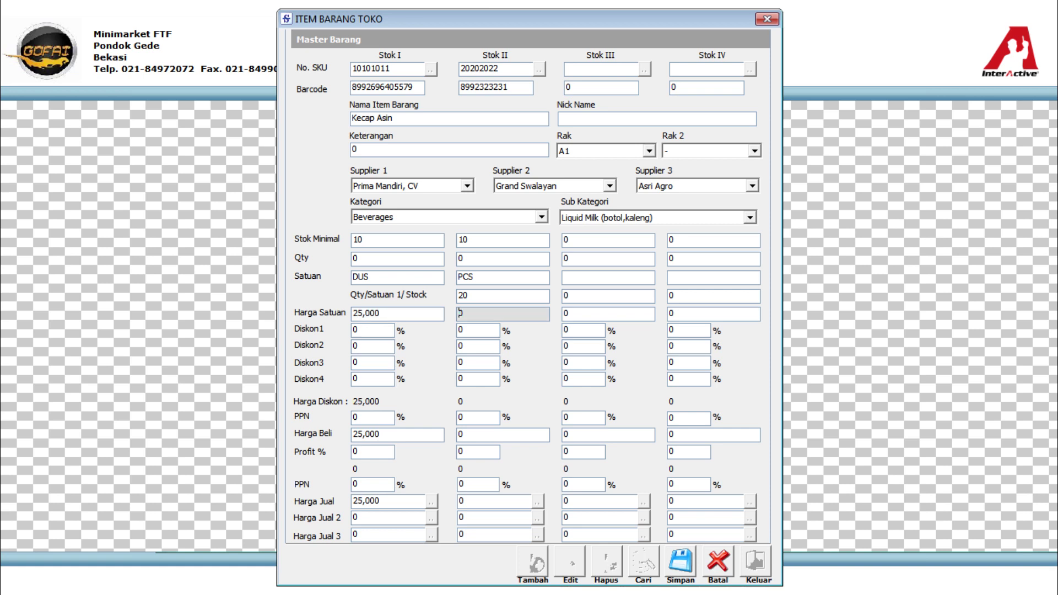
key(shift+Right)
text(2500)
key(Tab)
key(Tab)
key(Tab)
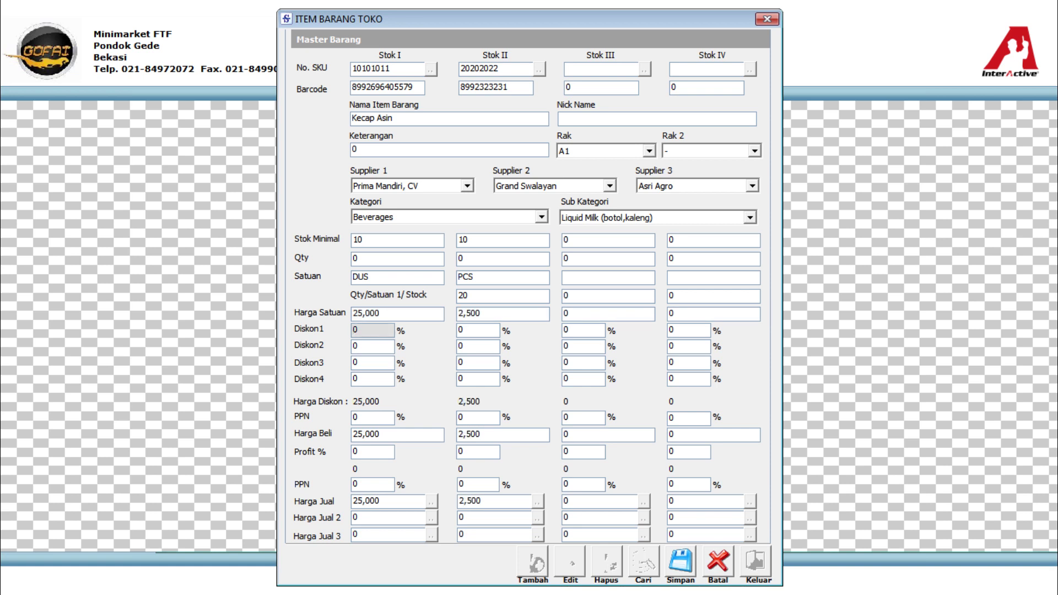
Step: Apply a 10% Diskon1 to both Stok I and Stok II
text(10)
key(Tab)
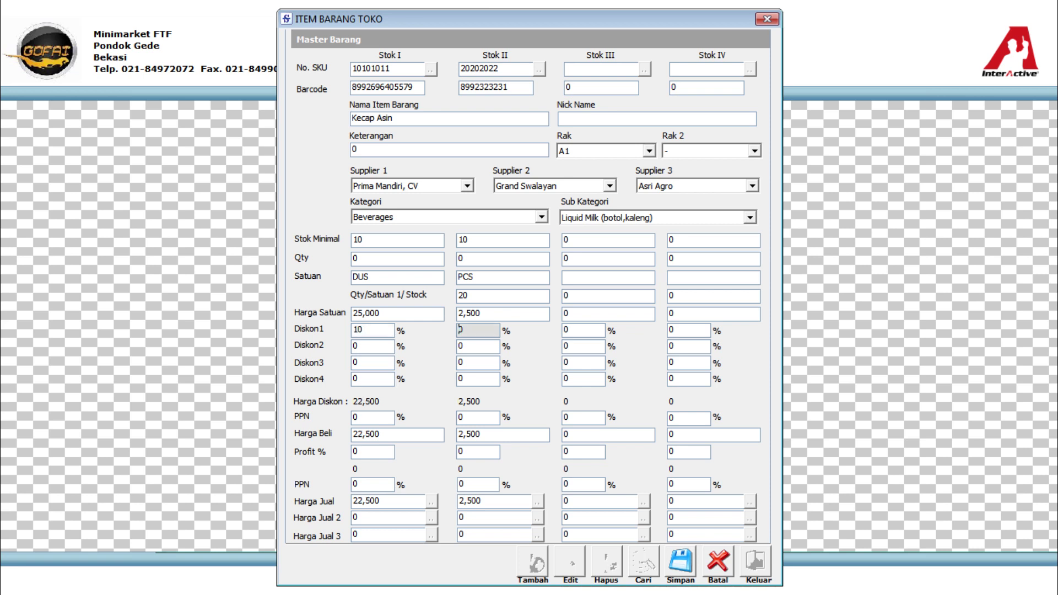
text(10)
key(Tab)
key(Tab)
key(Tab)
key(Tab)
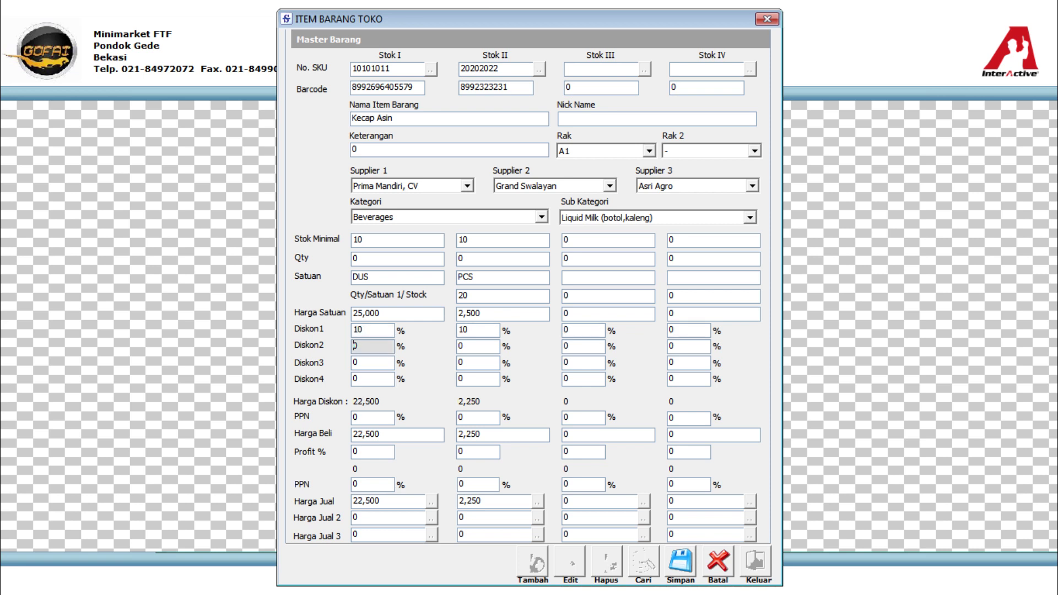
Step: Leave Diskon2 to Diskon4 at 0 and set the purchase PPN to 10% for Stok I and Stok II
key(Tab)
key(Tab)
key(Tab)
key(Tab)
key(Tab)
key(Tab)
key(Tab)
key(Tab)
key(Tab)
key(Tab)
key(Tab)
key(Tab)
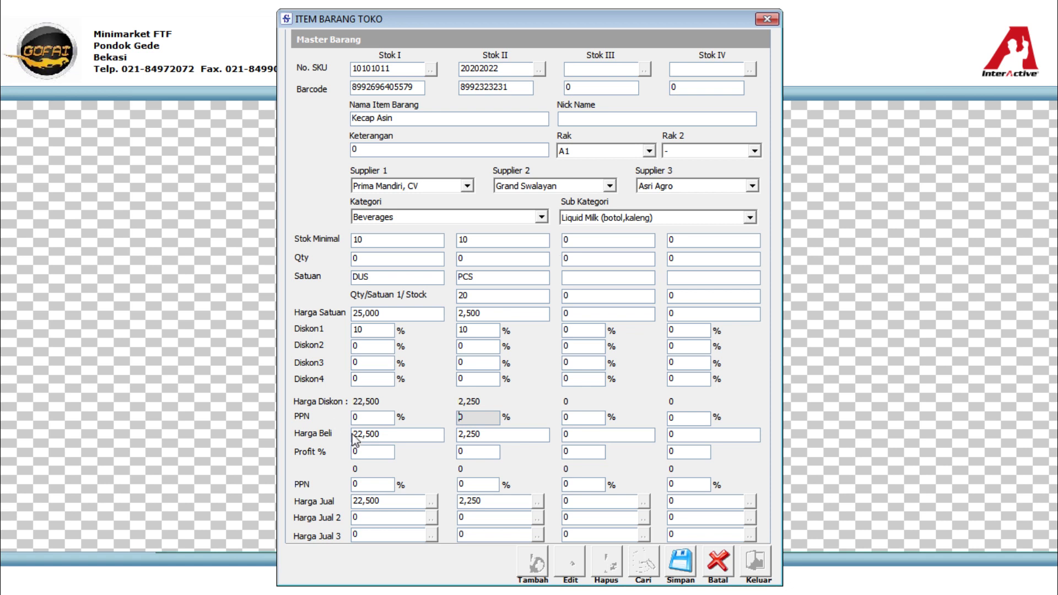
click(363, 418)
text(10)
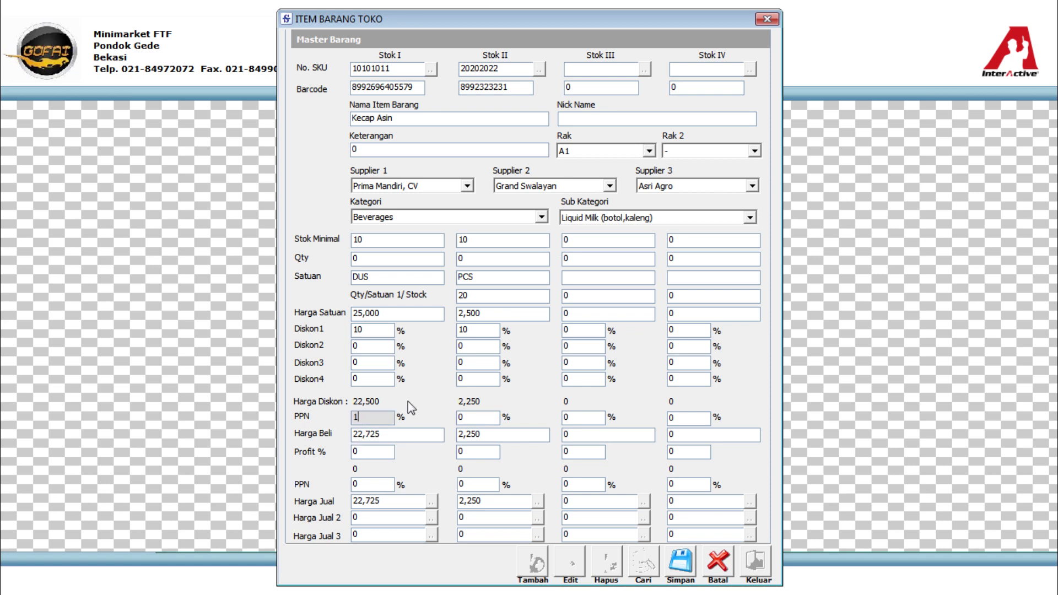
key(Tab)
text(10)
key(Tab)
key(Tab)
key(Tab)
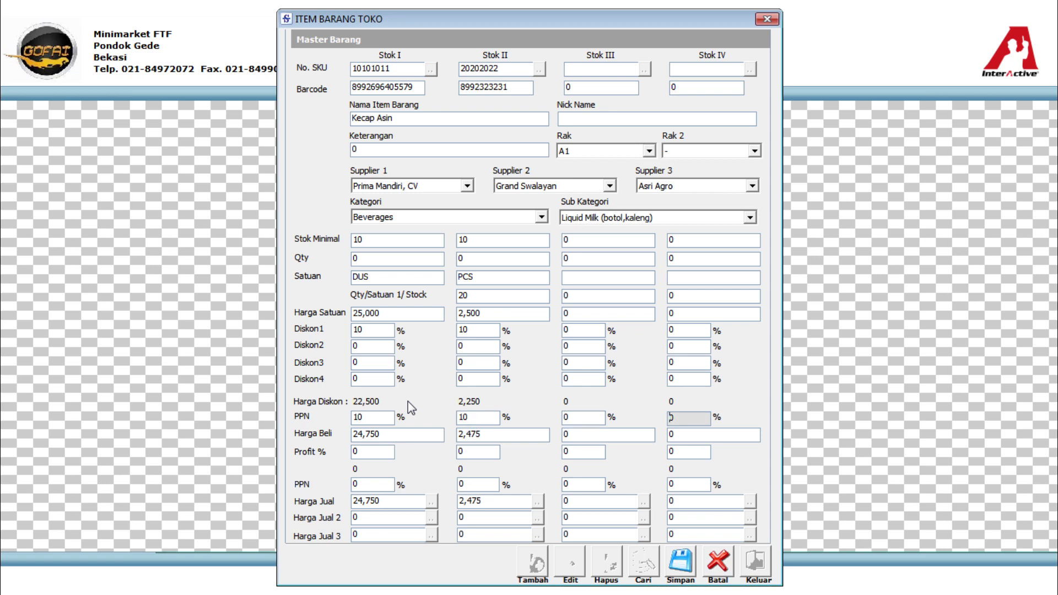
Step: Set Profit % to 40 for both Stok I and Stok II
key(Tab)
key(Tab)
key(Tab)
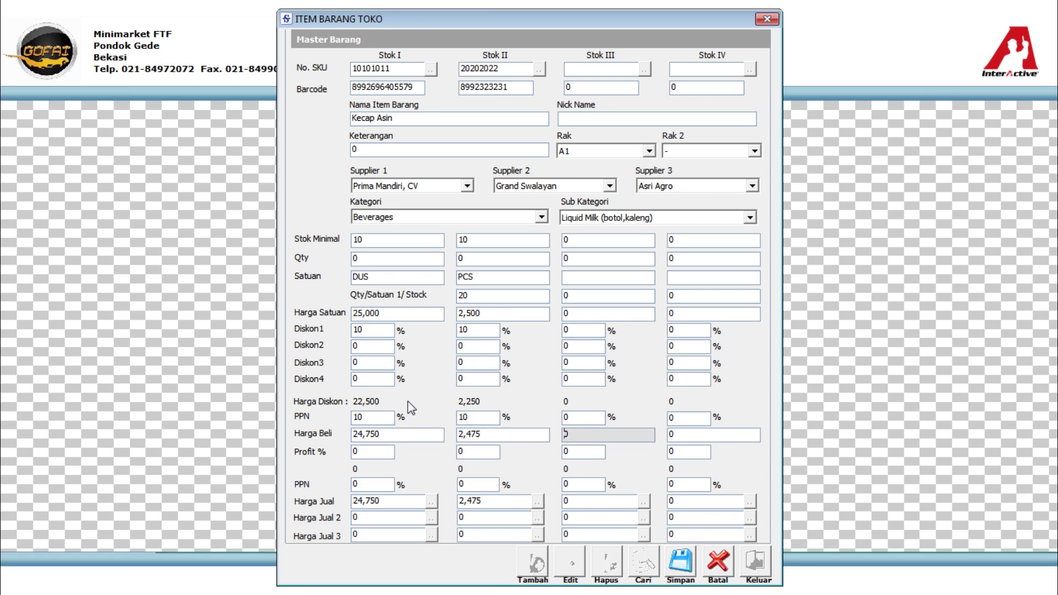
key(Tab)
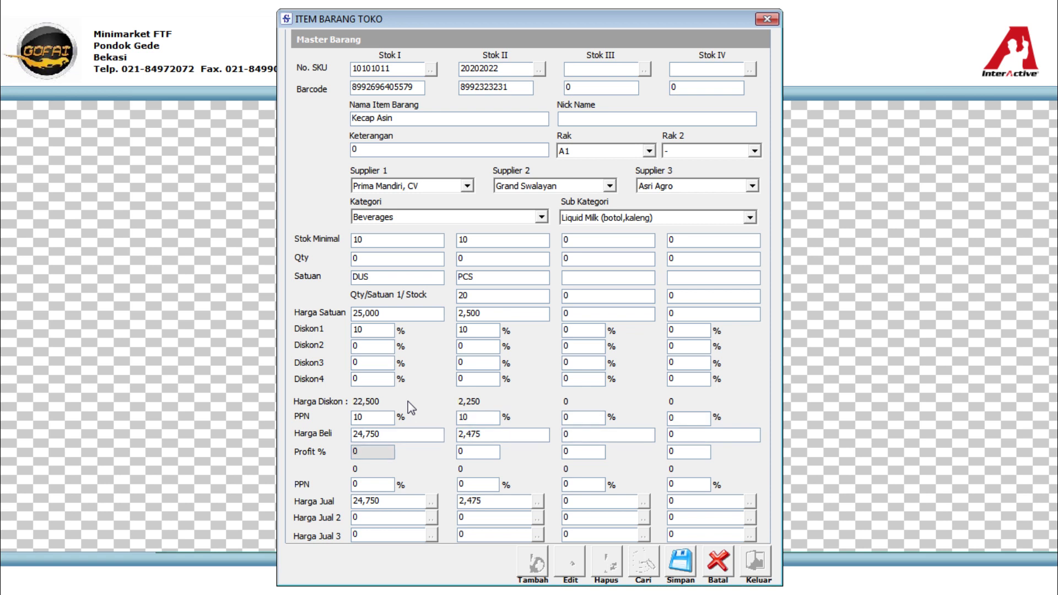
text(40)
key(Tab)
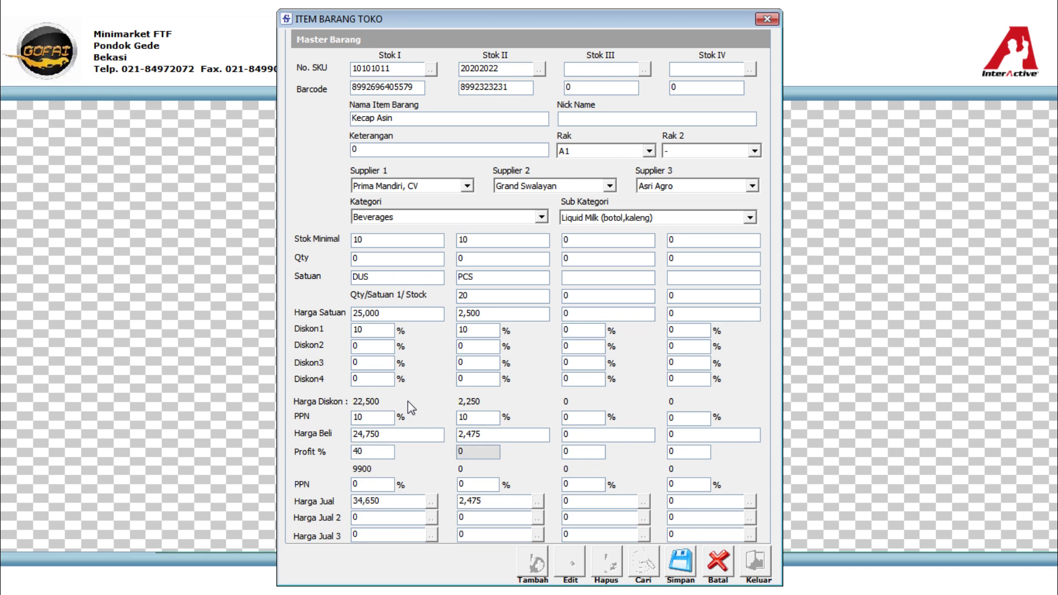
text(40)
key(Tab)
Step: Round the selling price (Harga Jual) to 35,000 for Stok I and 3,500 for Stok II
key(Tab)
key(Tab)
key(Tab)
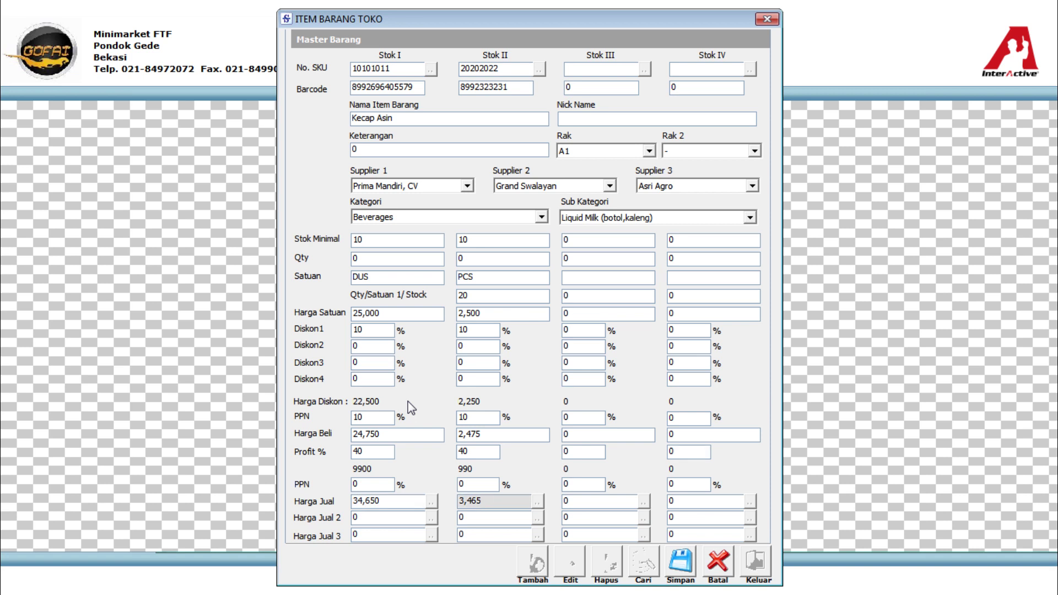
click(402, 503)
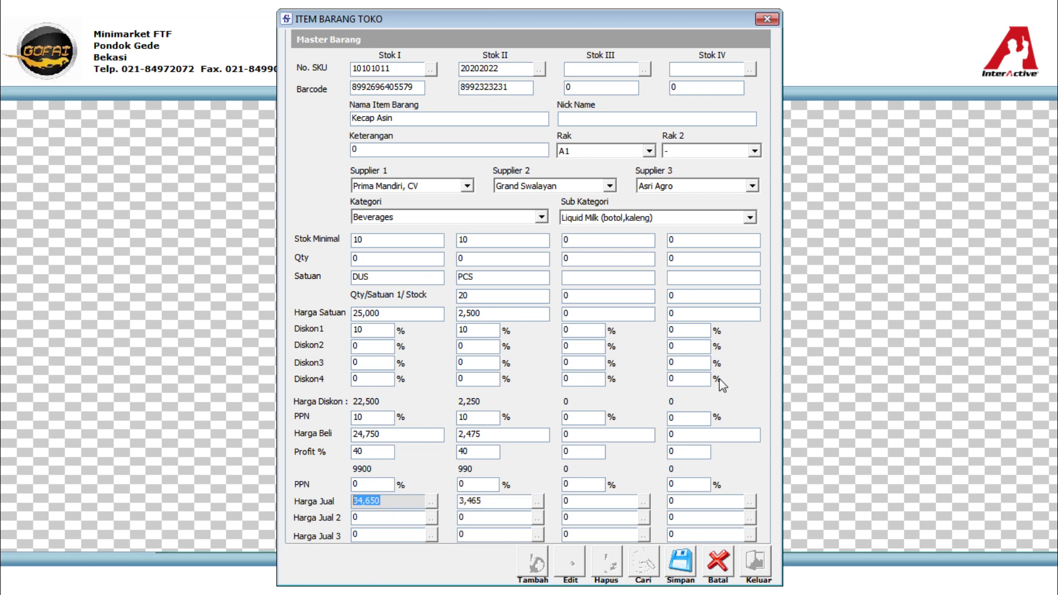
text(35,000)
key(Return)
key(BackSpace)
key(BackSpace)
key(BackSpace)
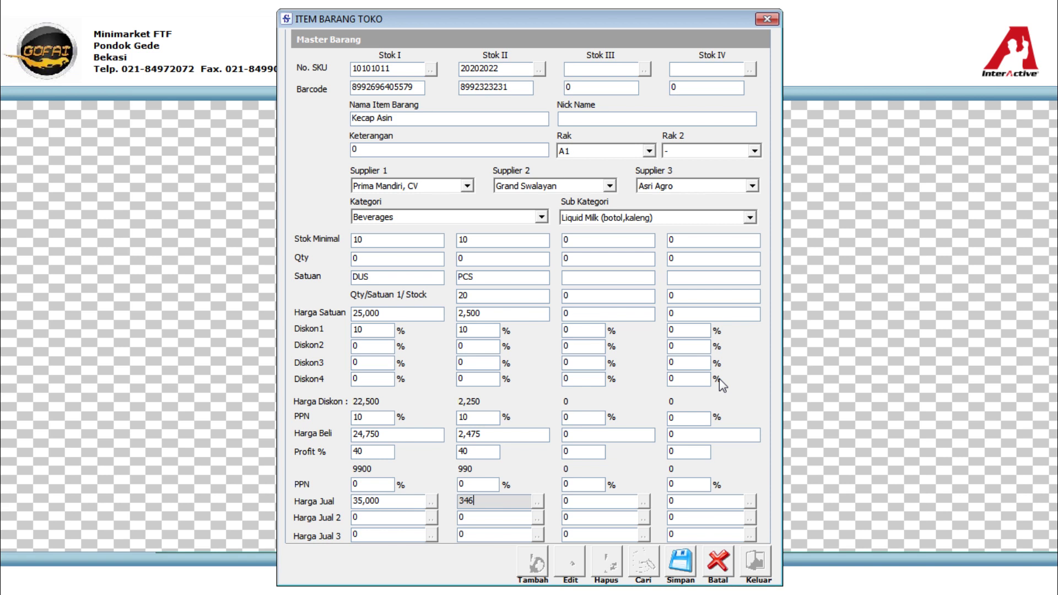
text(500)
key(Return)
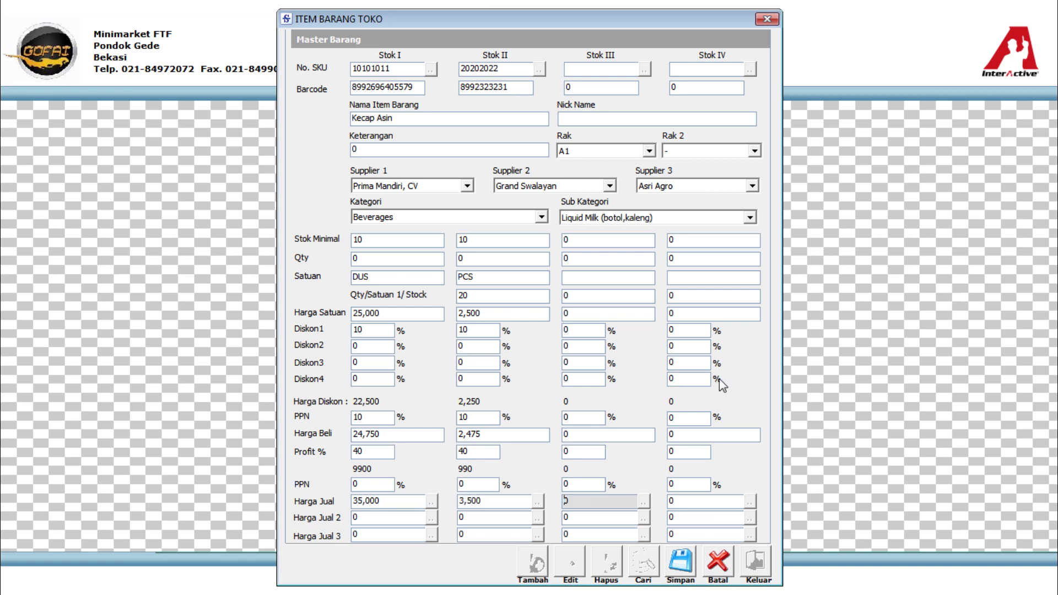
key(Return)
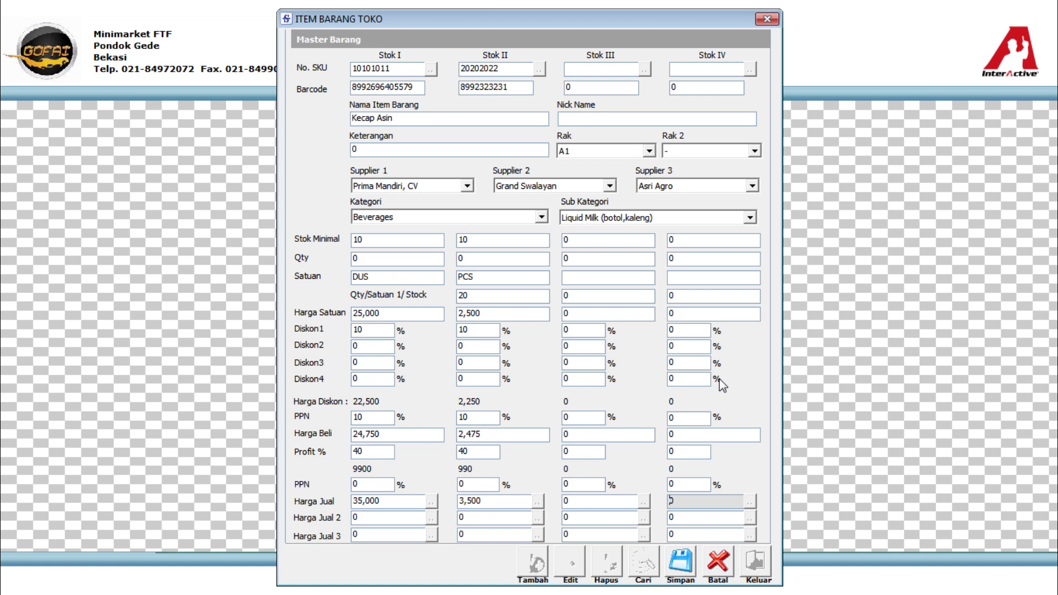
Step: Save the Kecap Asin item record and accept the save confirmation
key(Tab)
key(Tab)
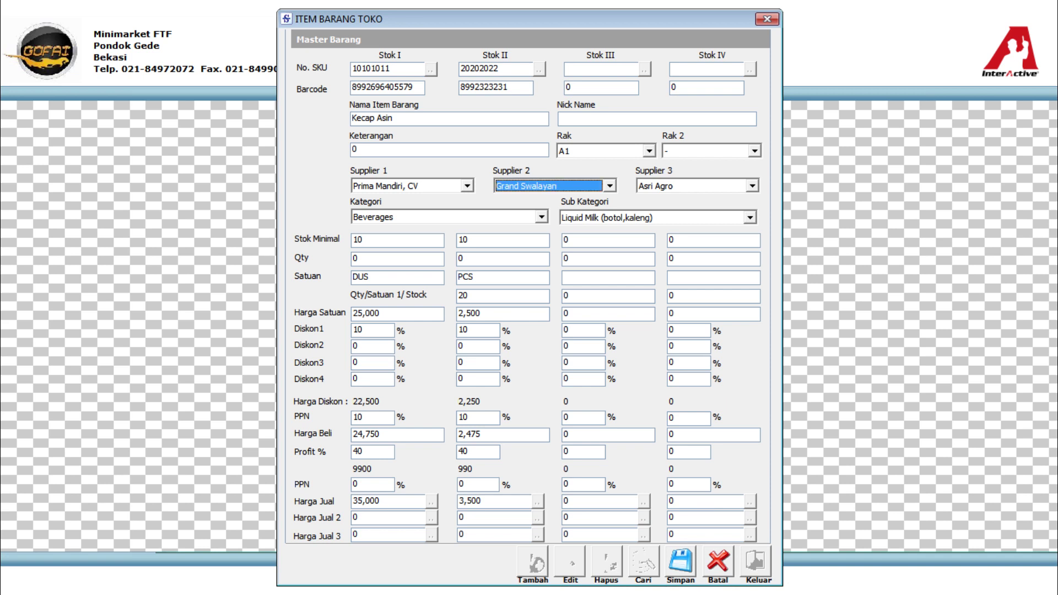
click(689, 557)
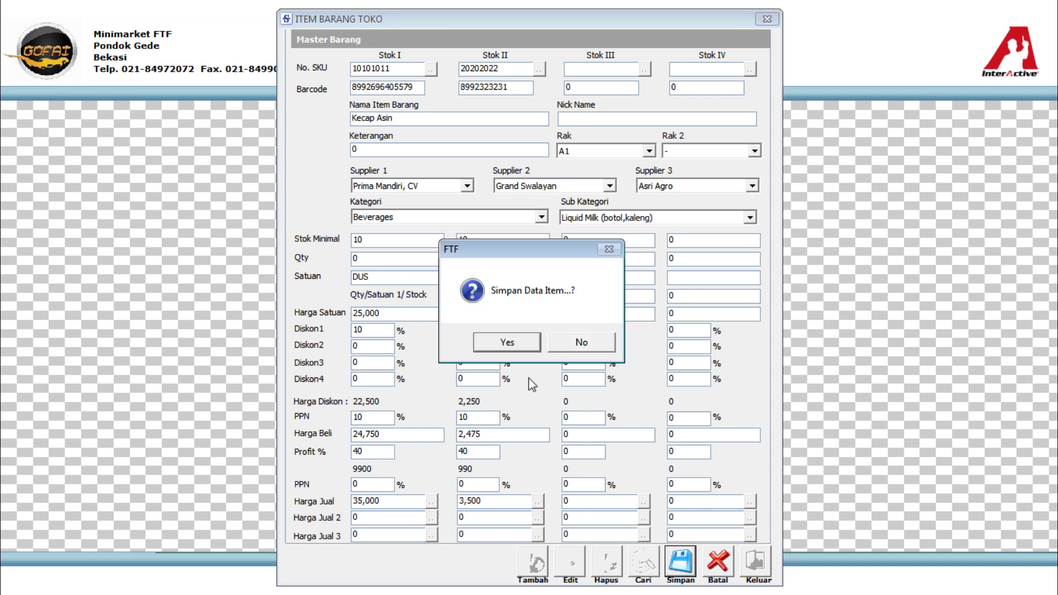
click(509, 350)
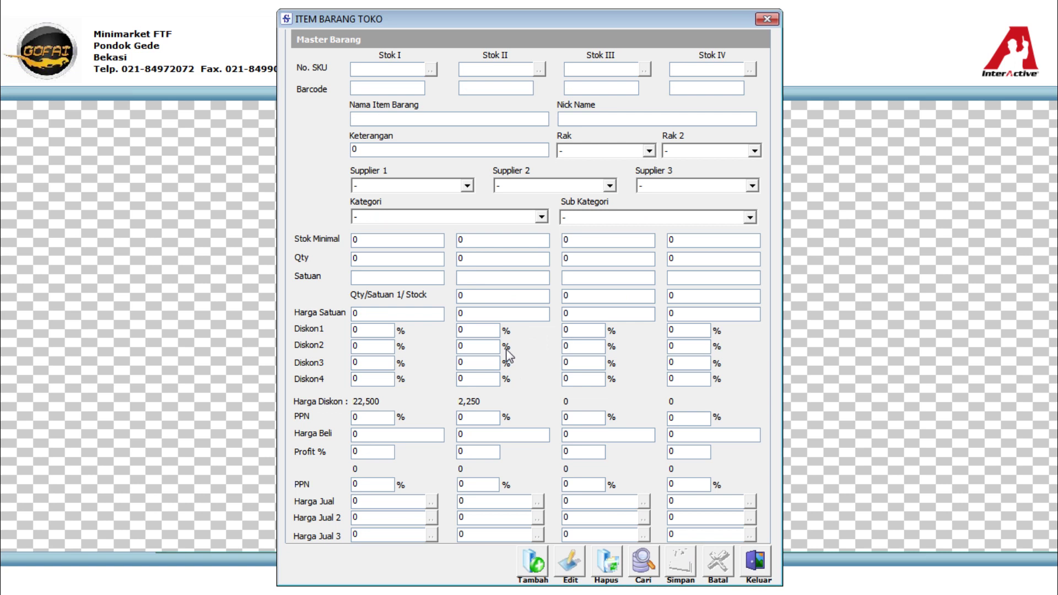
Step: Search the store items by name for "kec" and load the Kecap Asin record into the form
click(644, 568)
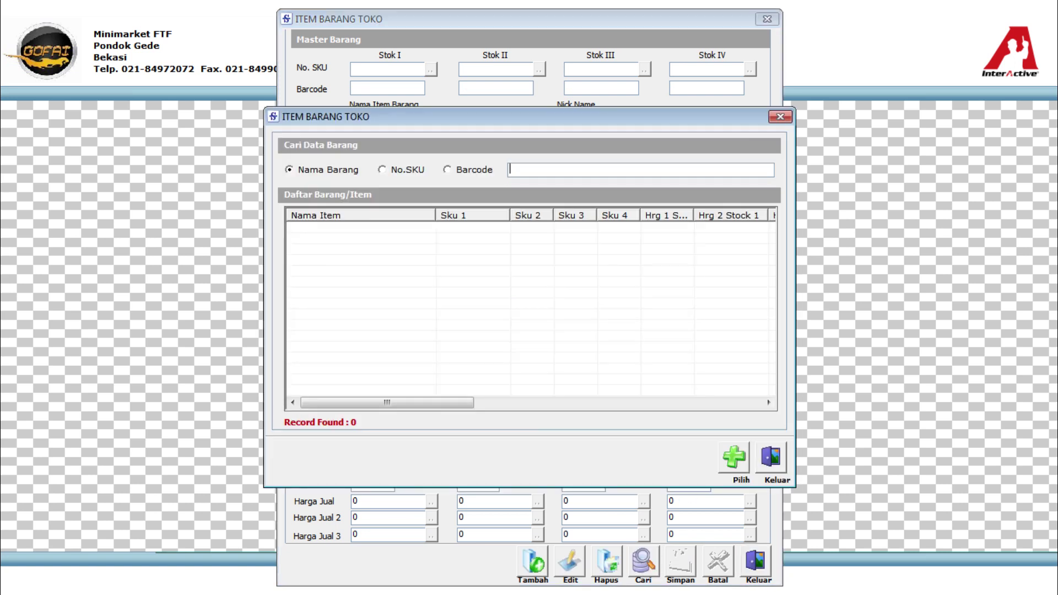
text(kec)
key(Return)
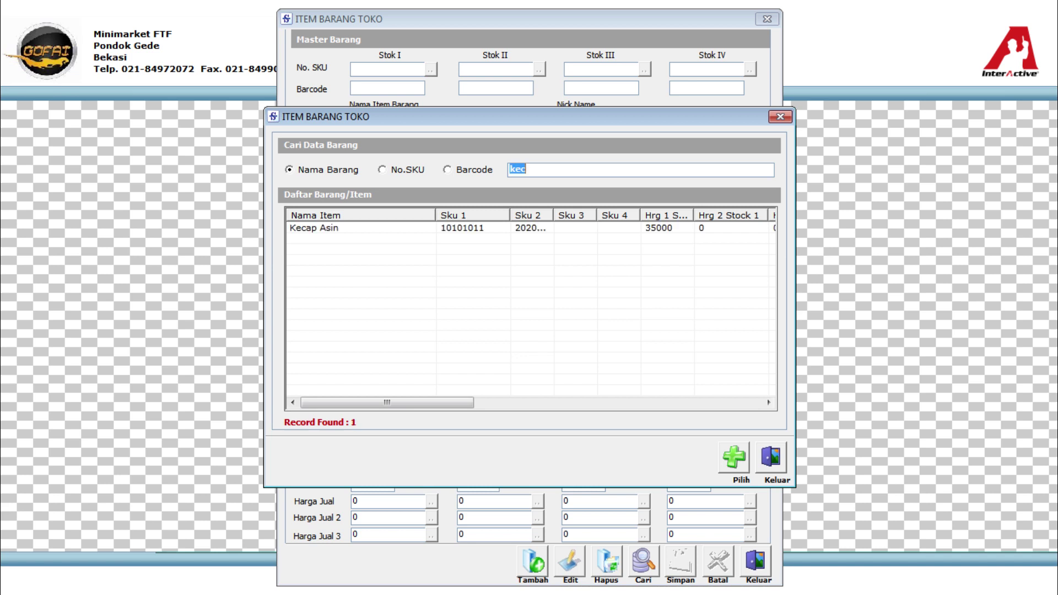
double_click(358, 229)
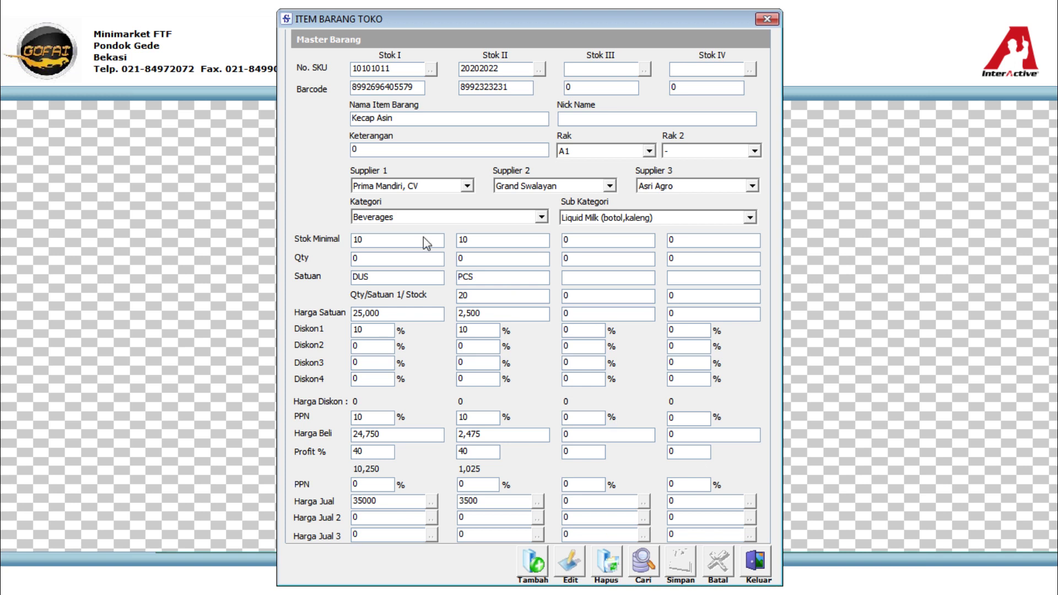
Step: Close the store item form and open Stock Opname
mouse_move(583, 25)
mouse_down()
mouse_move(582, 8)
mouse_move(582, 17)
mouse_up()
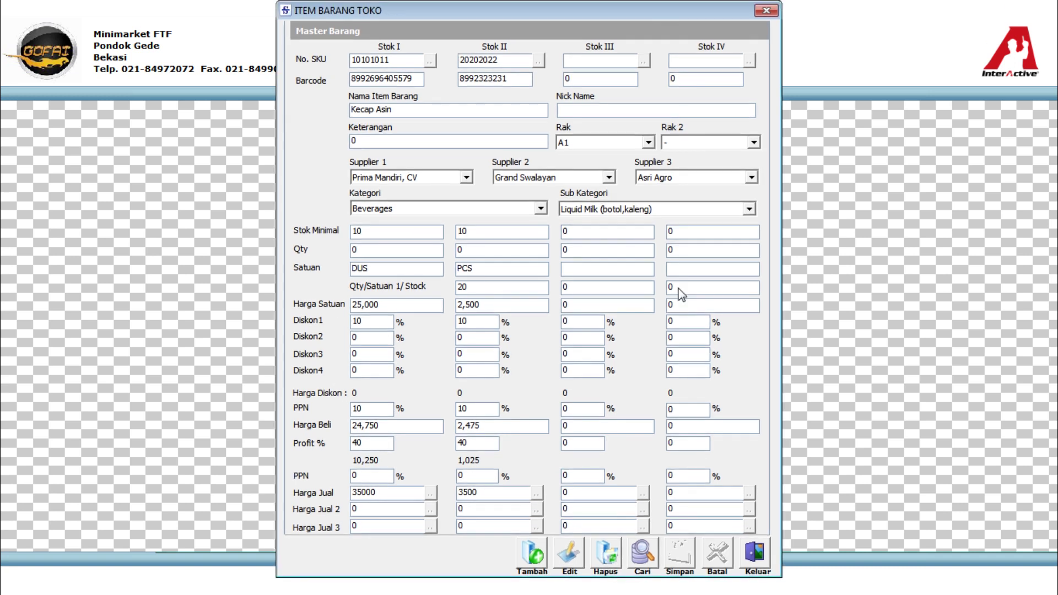
click(763, 554)
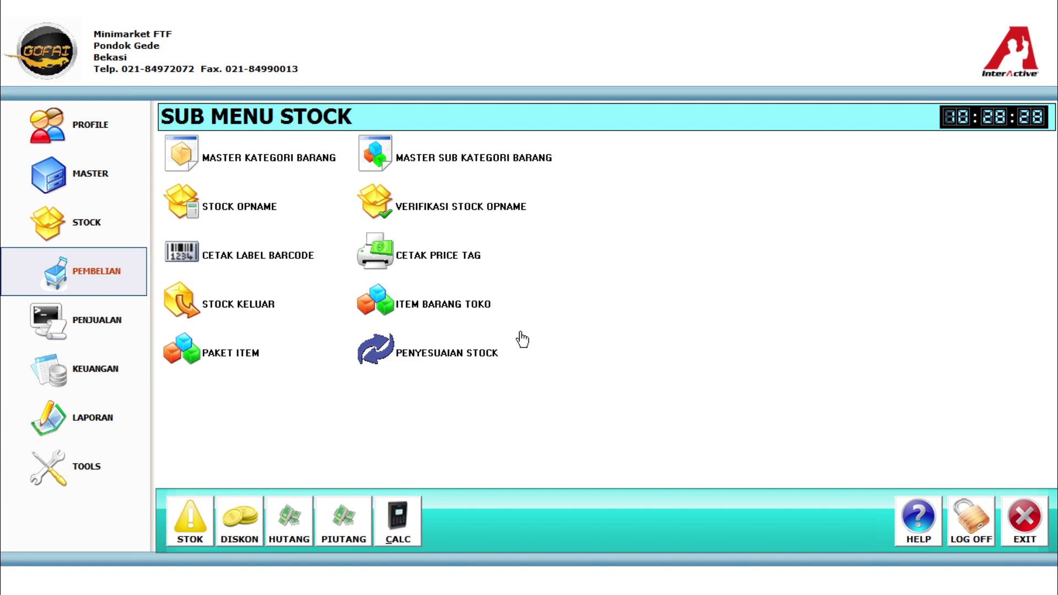
click(247, 222)
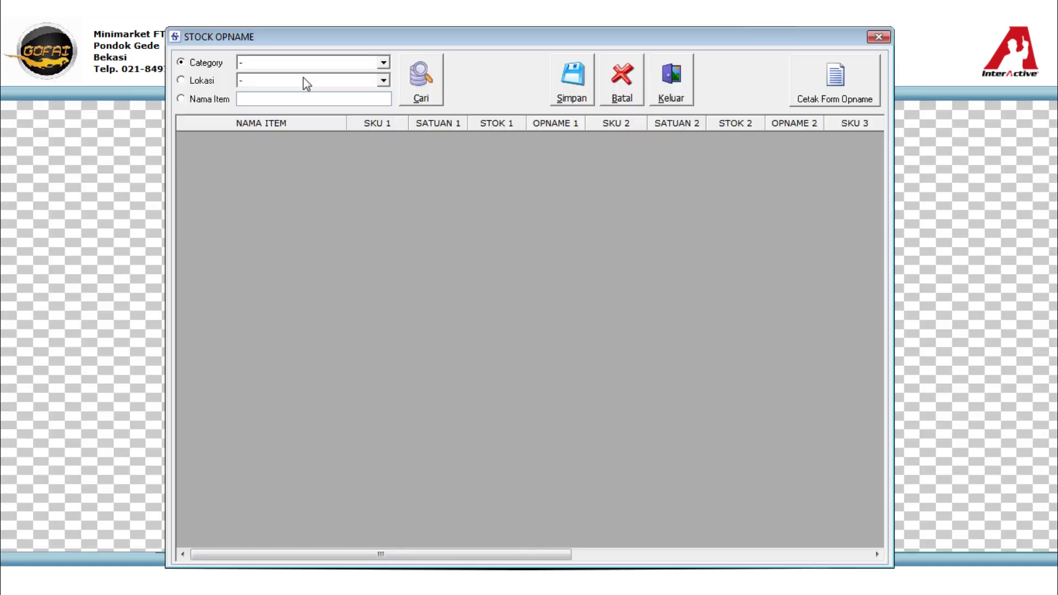
Step: Search the Stock Opname items by Nama Item for "keca", leaving Category and Lokasi unset
click(210, 103)
click(381, 63)
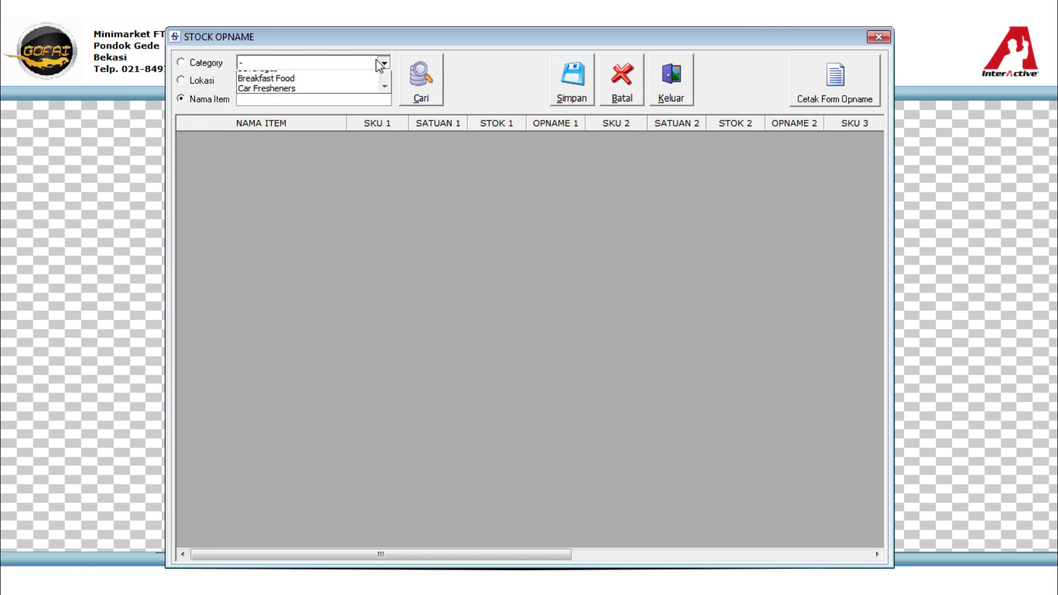
click(381, 63)
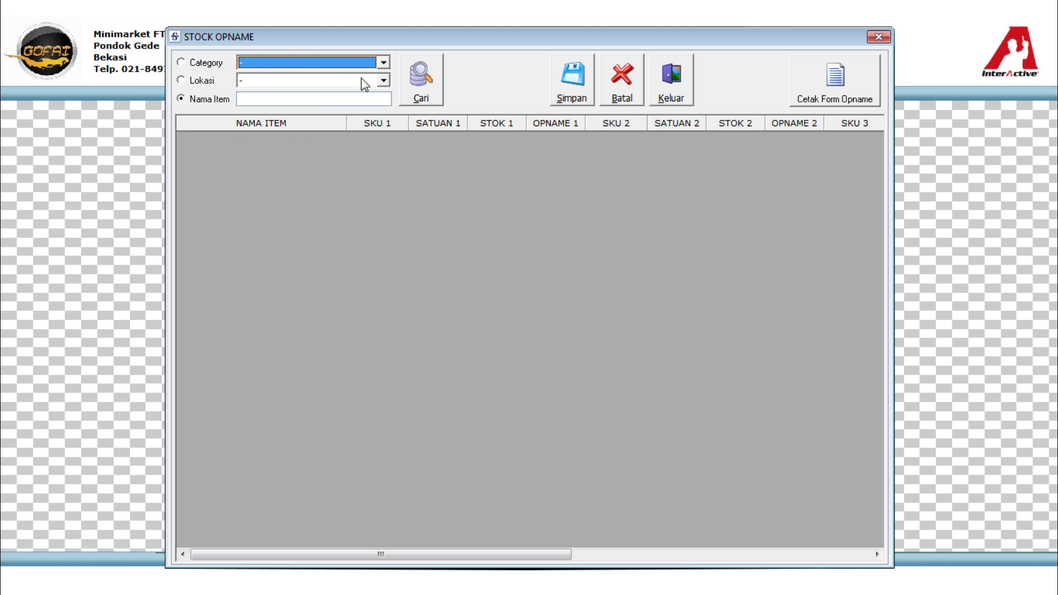
click(361, 80)
click(357, 91)
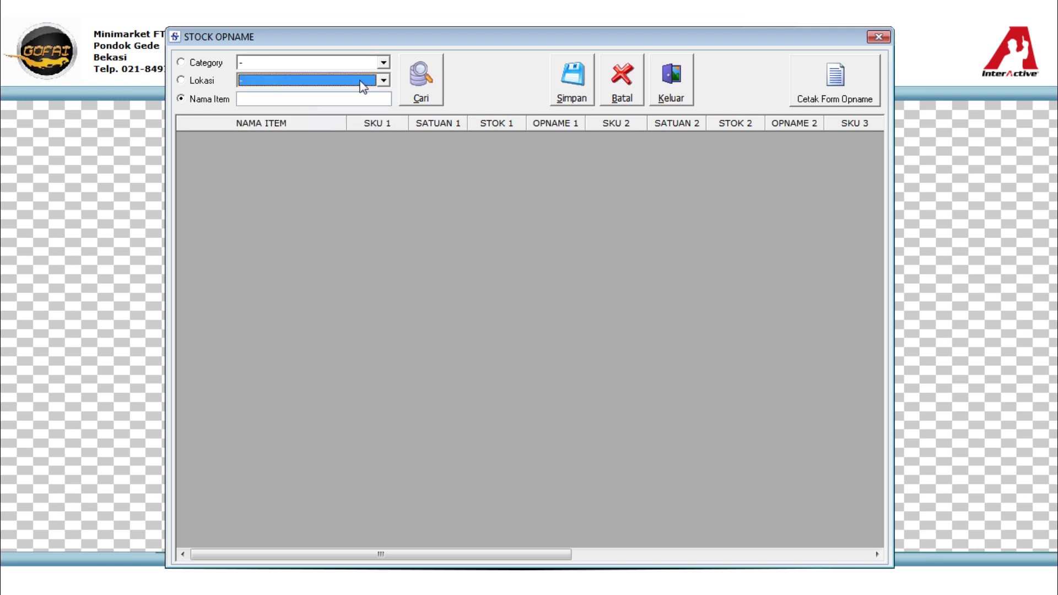
click(333, 98)
text(keca)
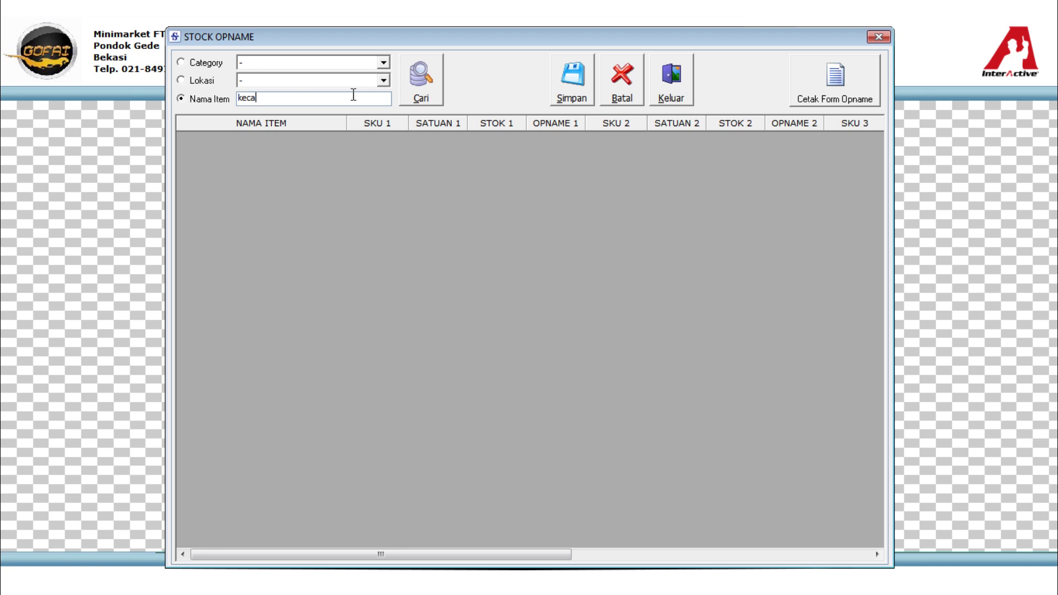
click(422, 95)
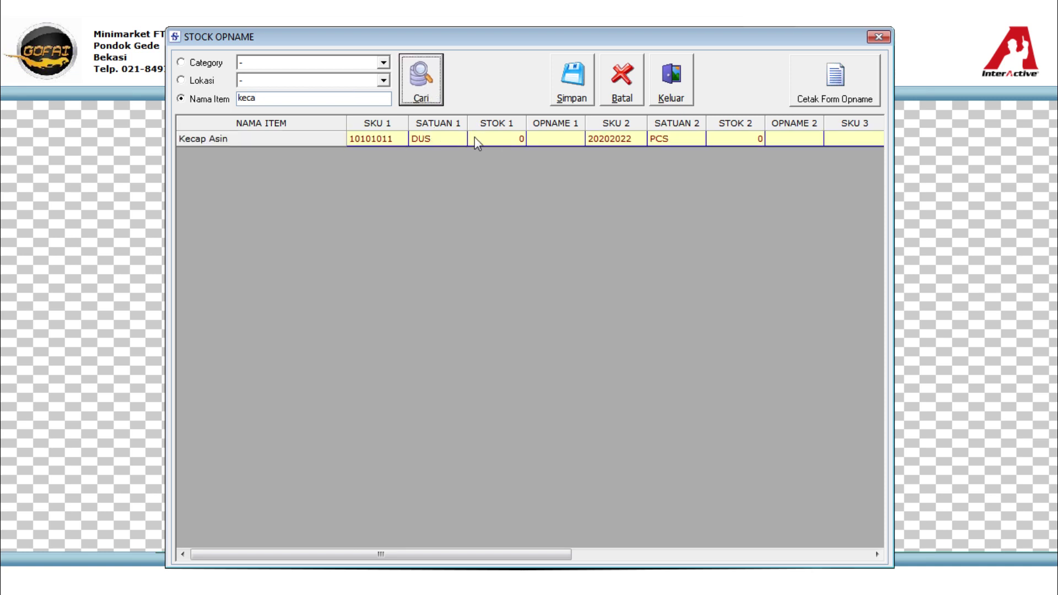
Step: Enter Kecap Asin counts of 20 for Opname 1 and 10 for Opname 2, and save the stock opname data
click(541, 137)
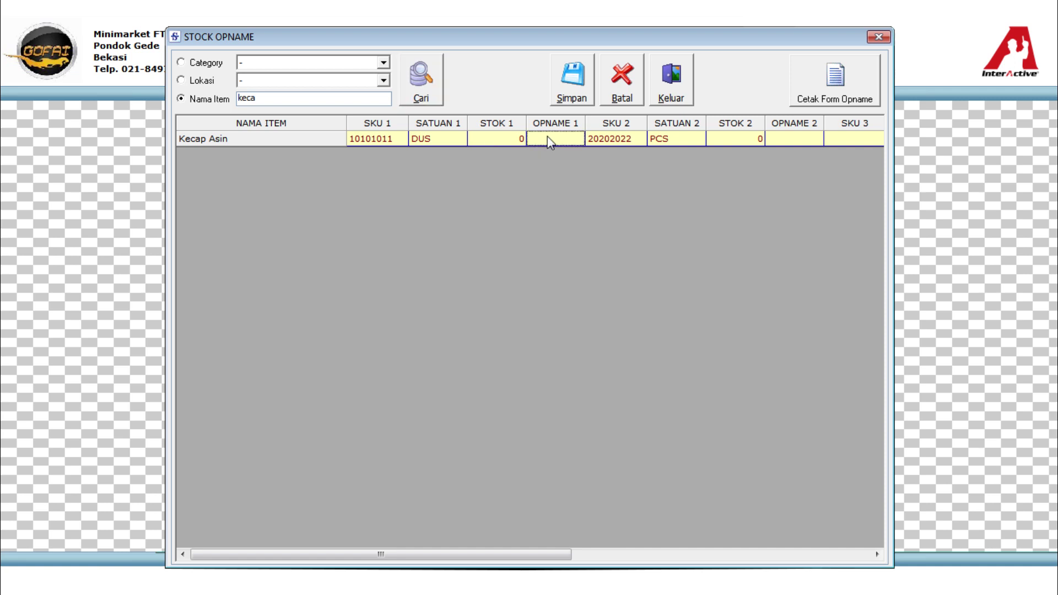
text(20)
key(Tab)
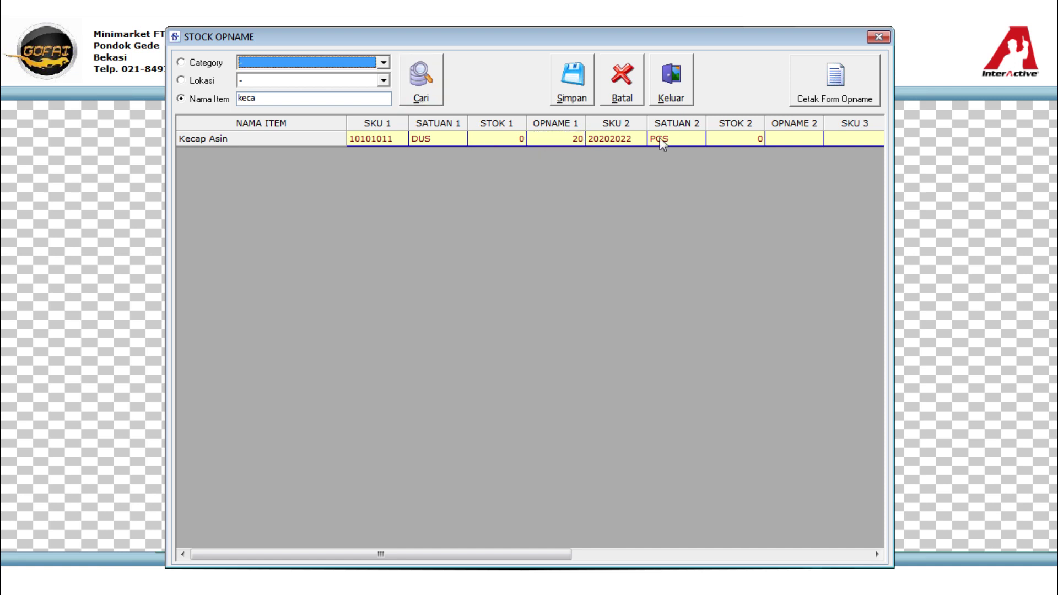
click(789, 138)
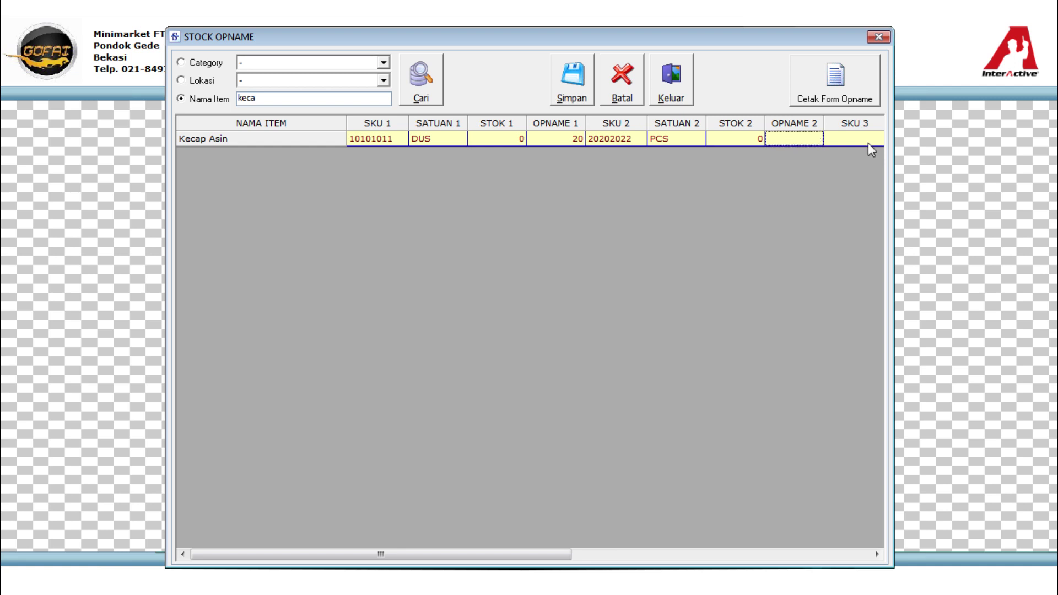
text(10)
key(Return)
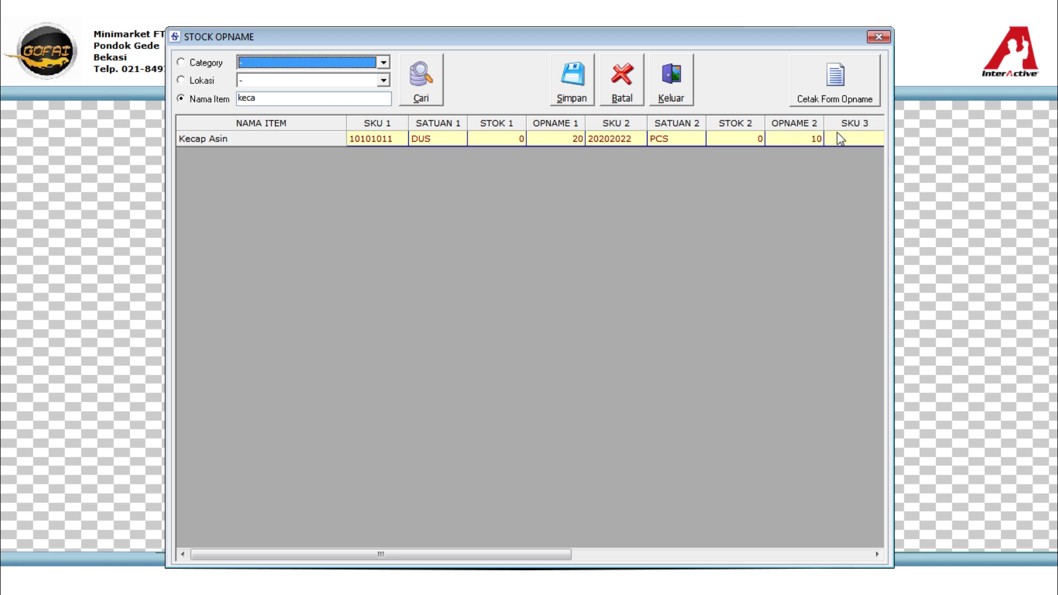
click(582, 93)
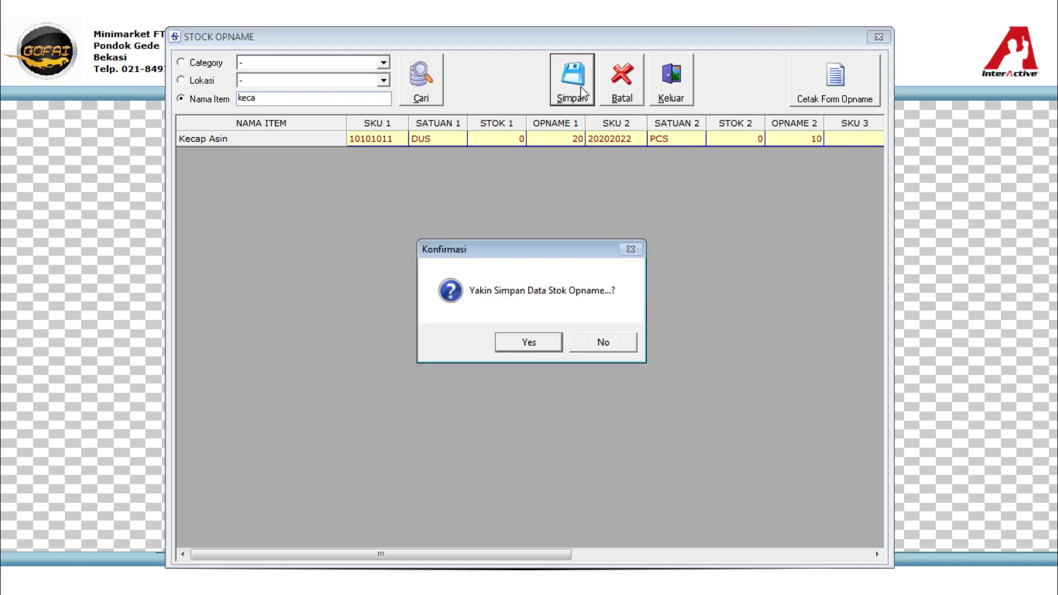
click(532, 342)
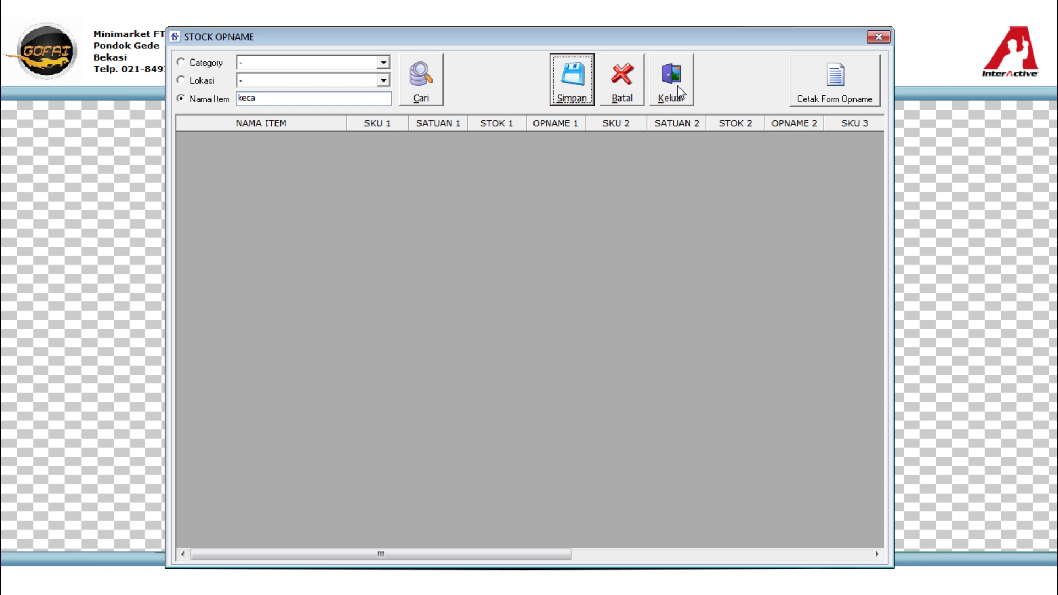
Step: Preview the printable stock opname form for the Aksesoris category and close the preview and its print dialog
click(831, 91)
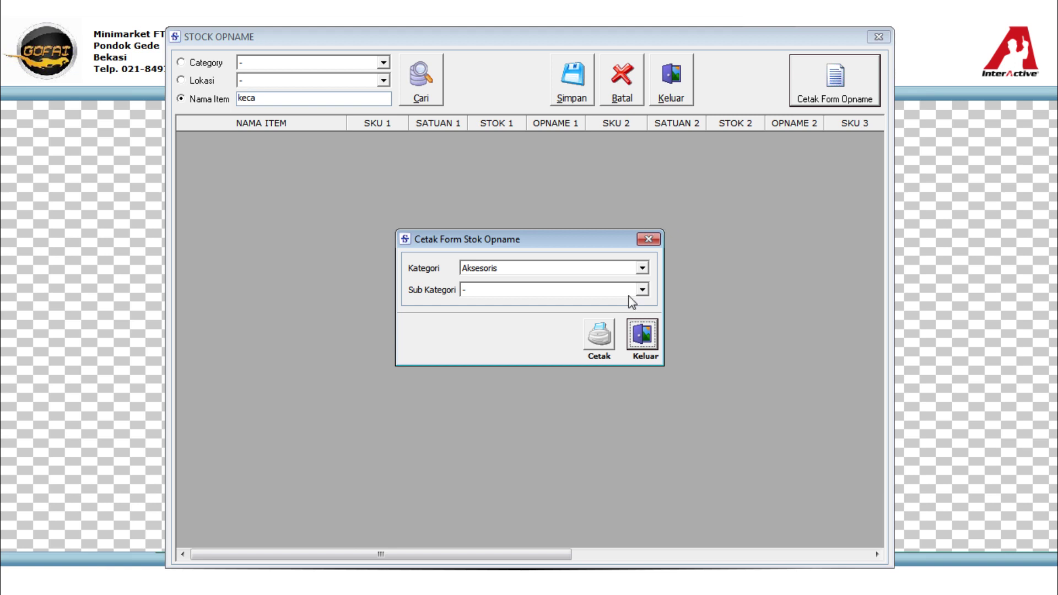
click(642, 269)
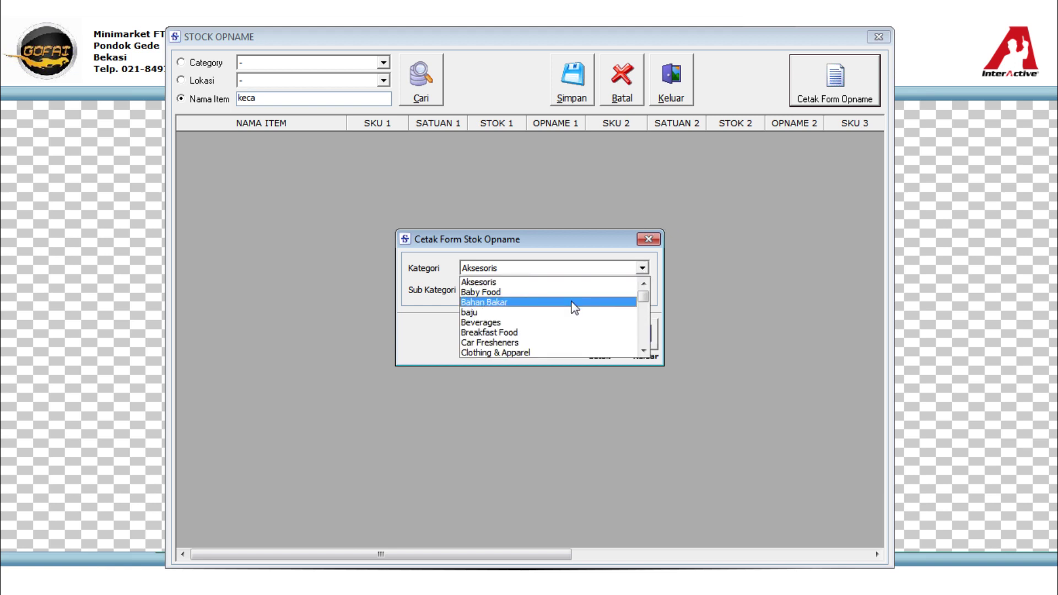
click(567, 281)
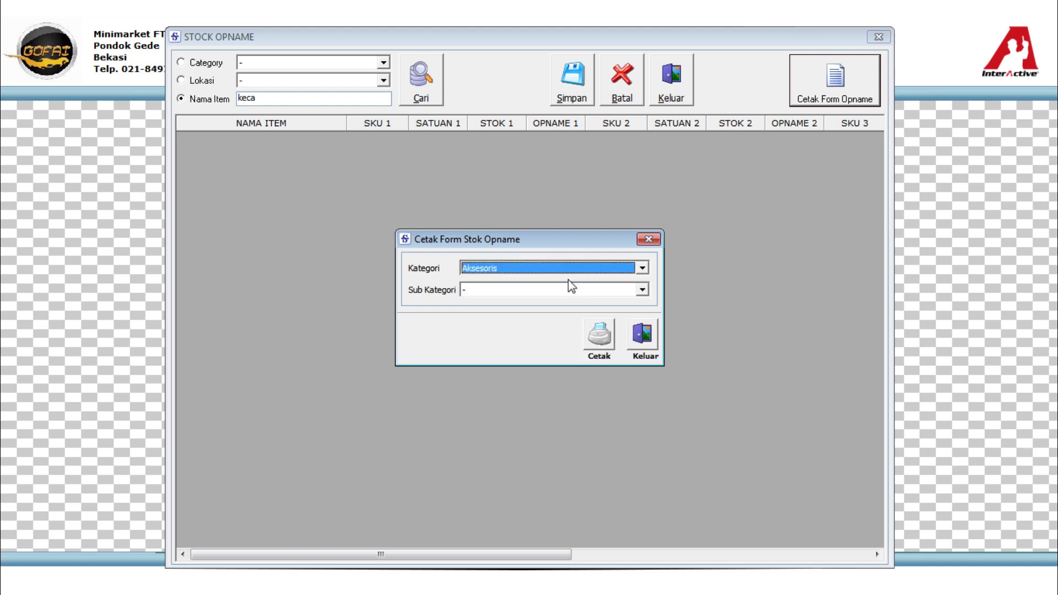
click(598, 346)
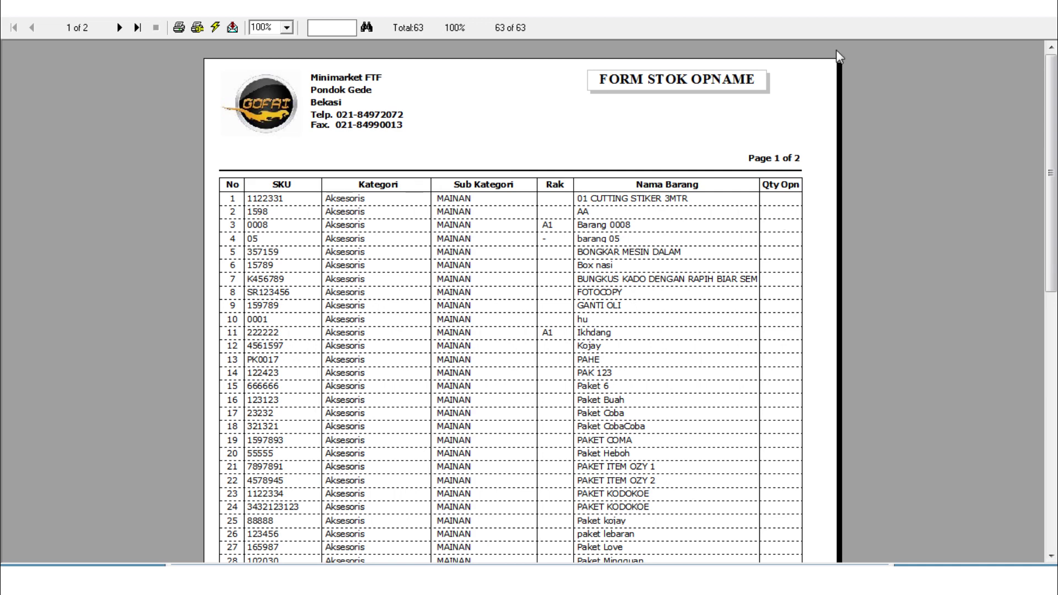
click(1044, 20)
click(641, 335)
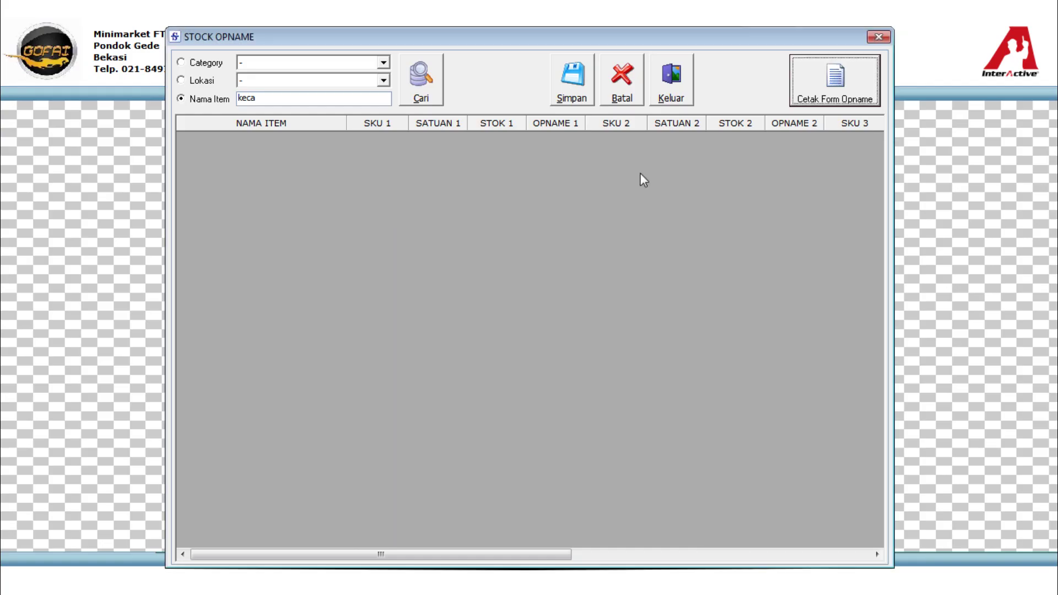
Step: Pull all stock opname data in Verifikasi Stock Opname and approve it, confirming the verification
click(668, 91)
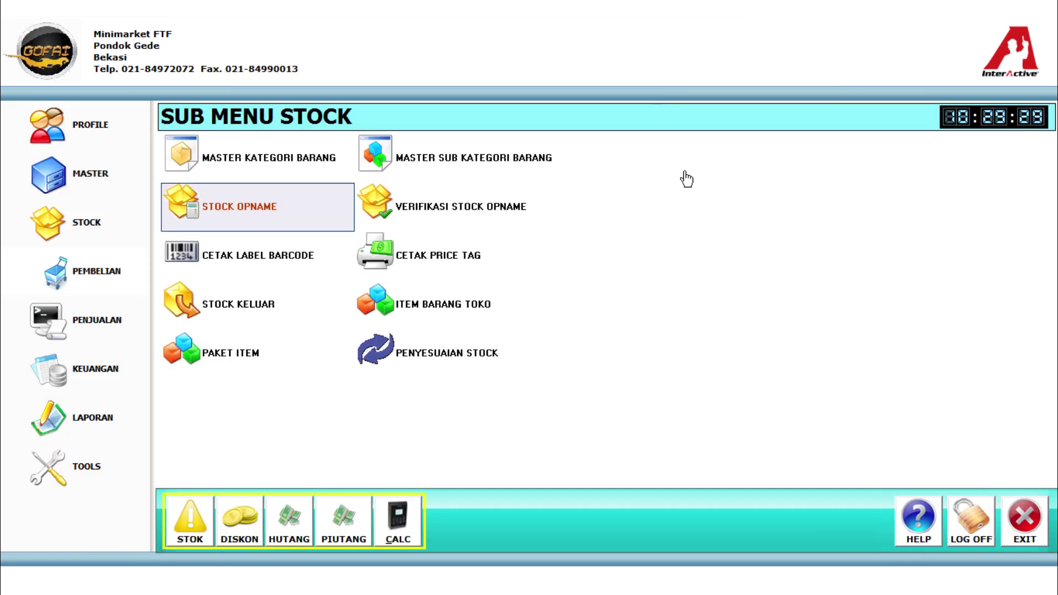
click(442, 207)
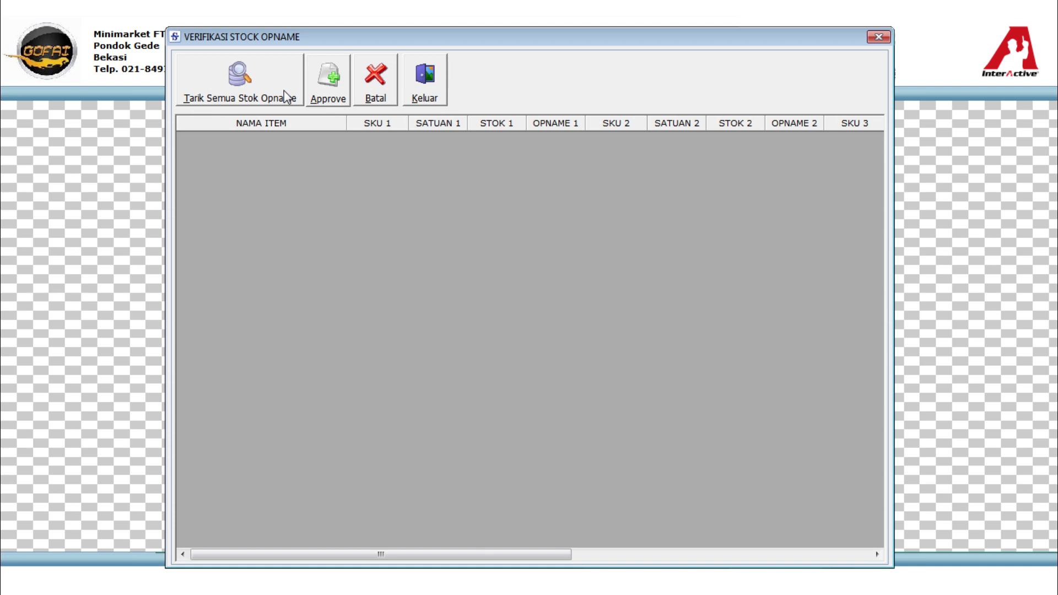
click(253, 94)
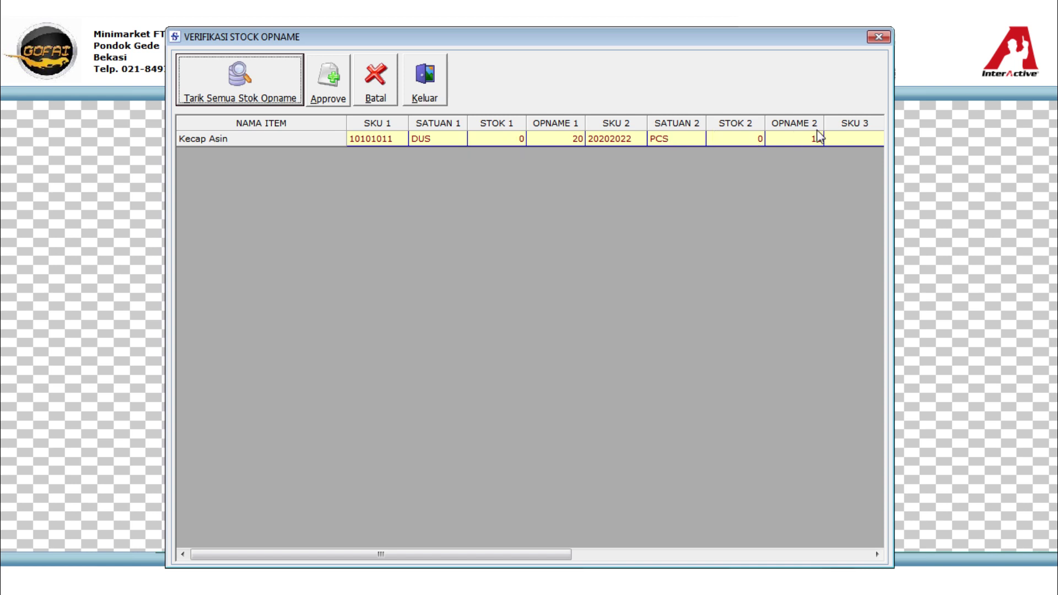
click(334, 99)
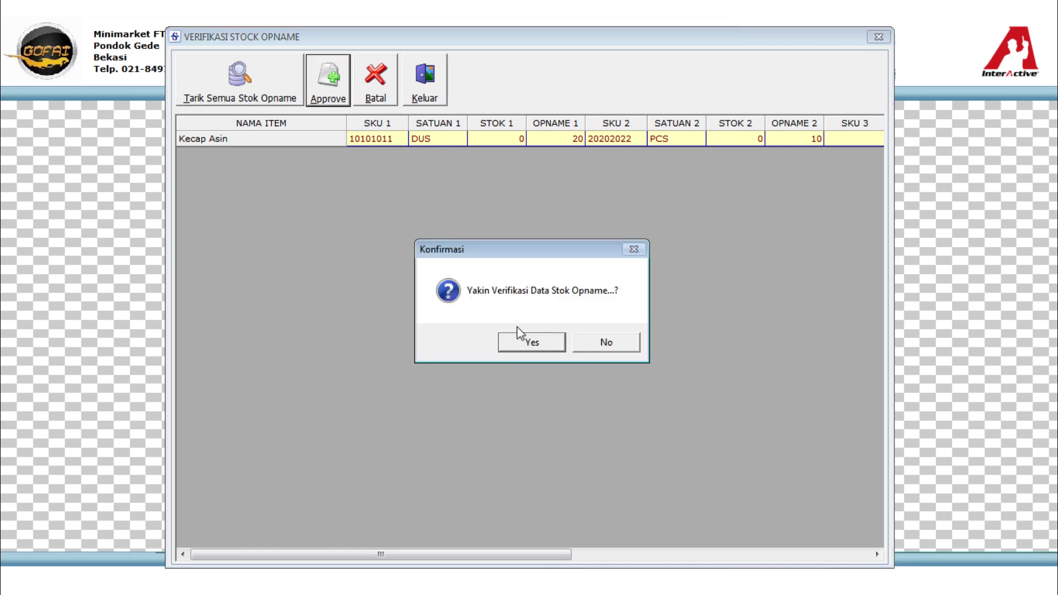
click(527, 346)
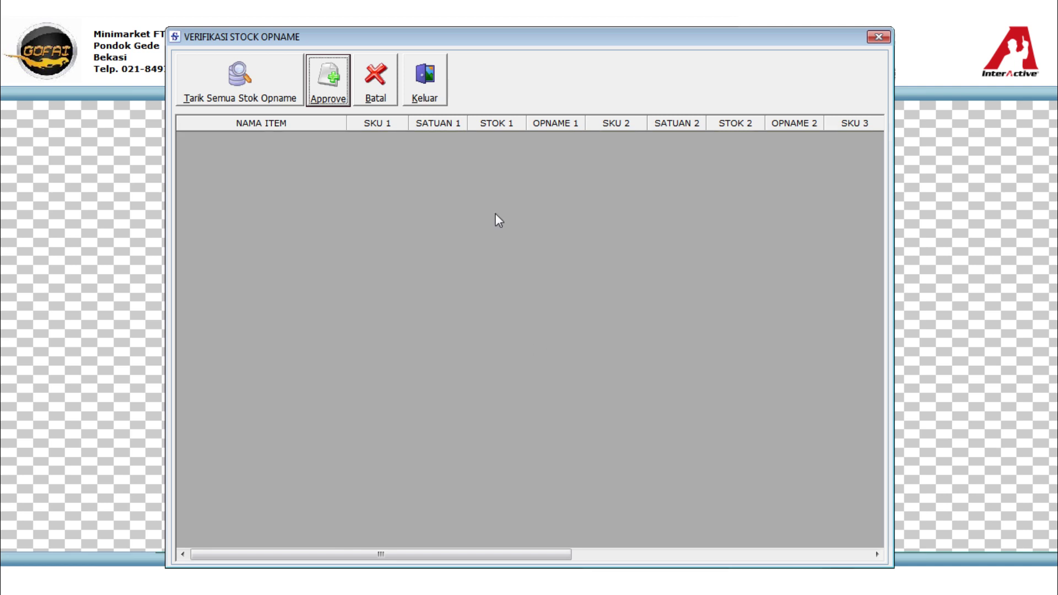
click(426, 97)
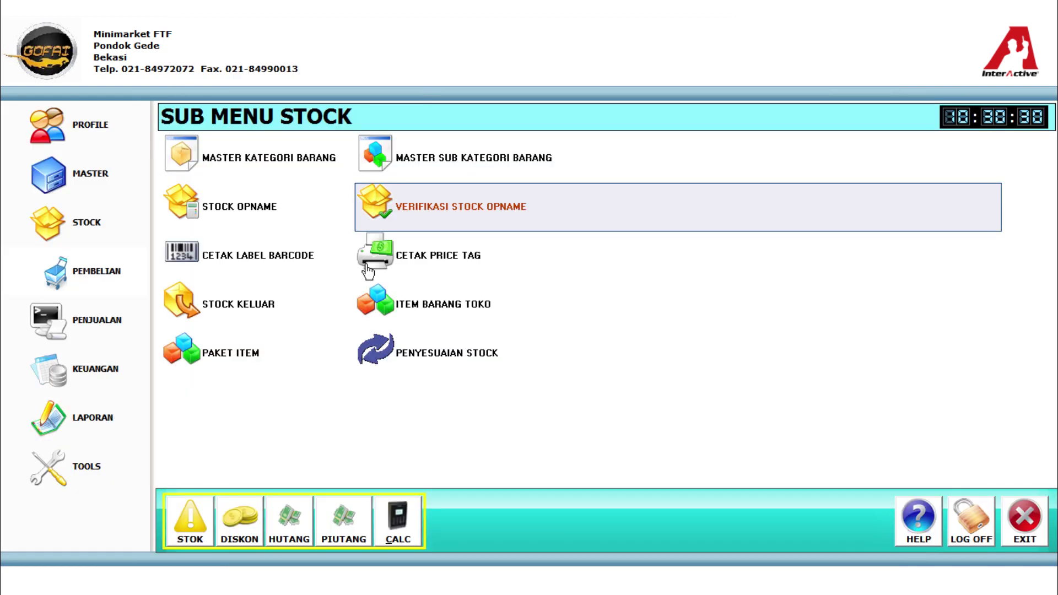
Step: Look up the Kecap Asin record in Item Barang Toko by searching for "kec", check its quantities, and close the form
click(435, 314)
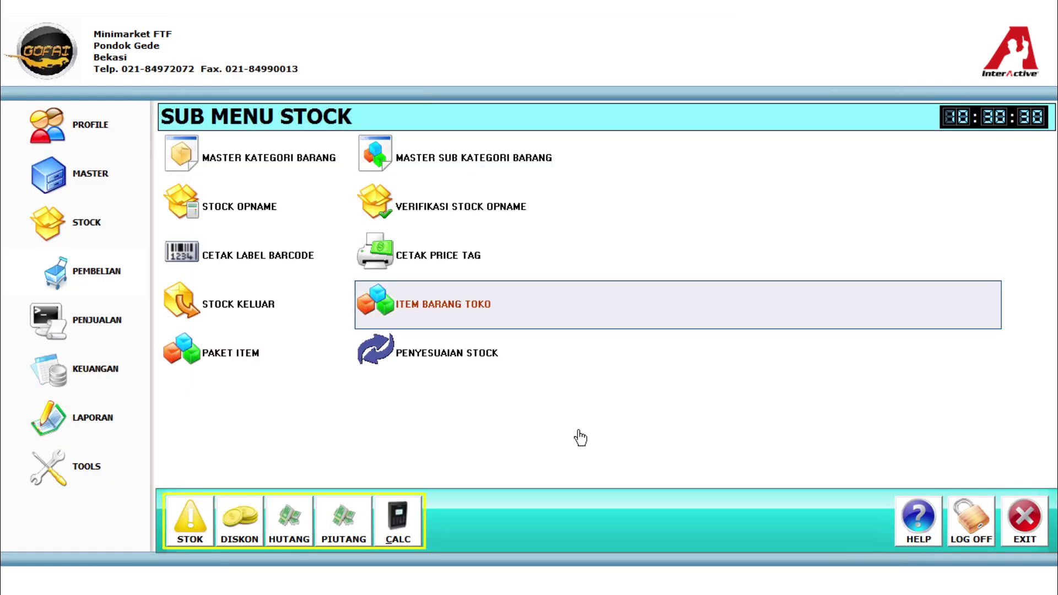
click(642, 563)
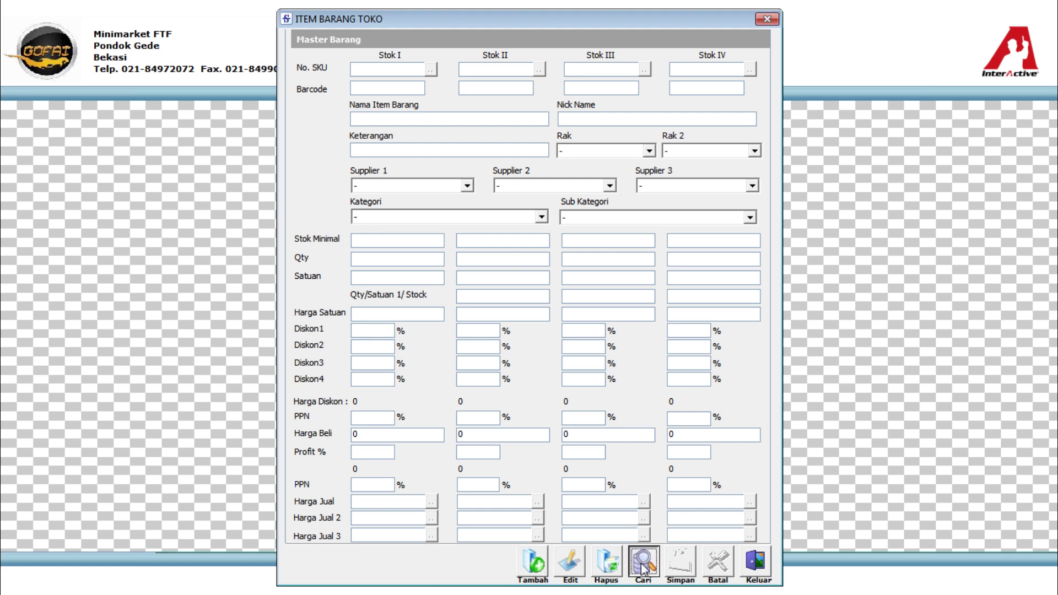
text(kec)
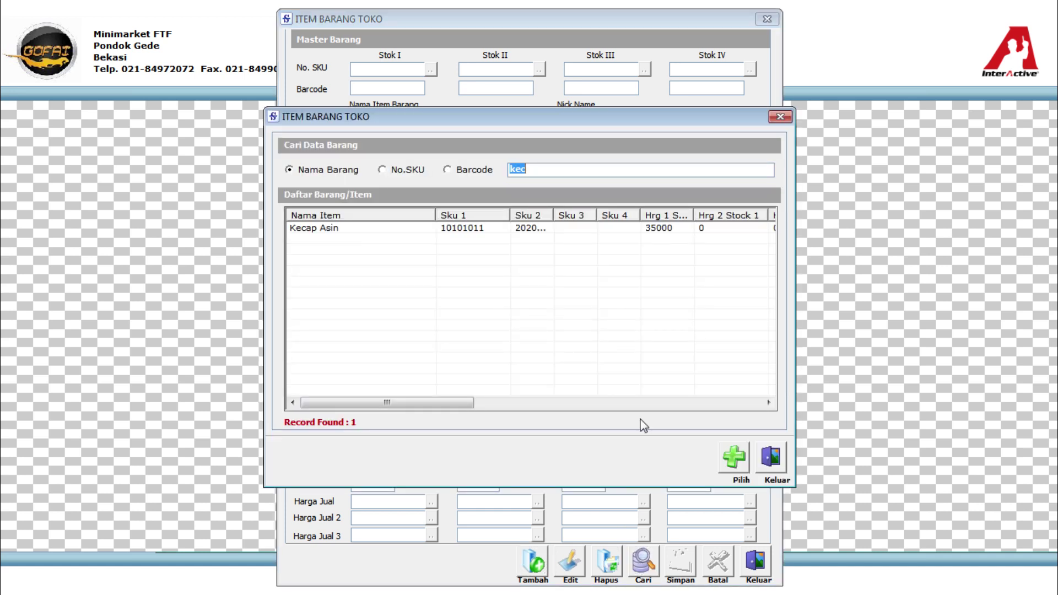
double_click(503, 228)
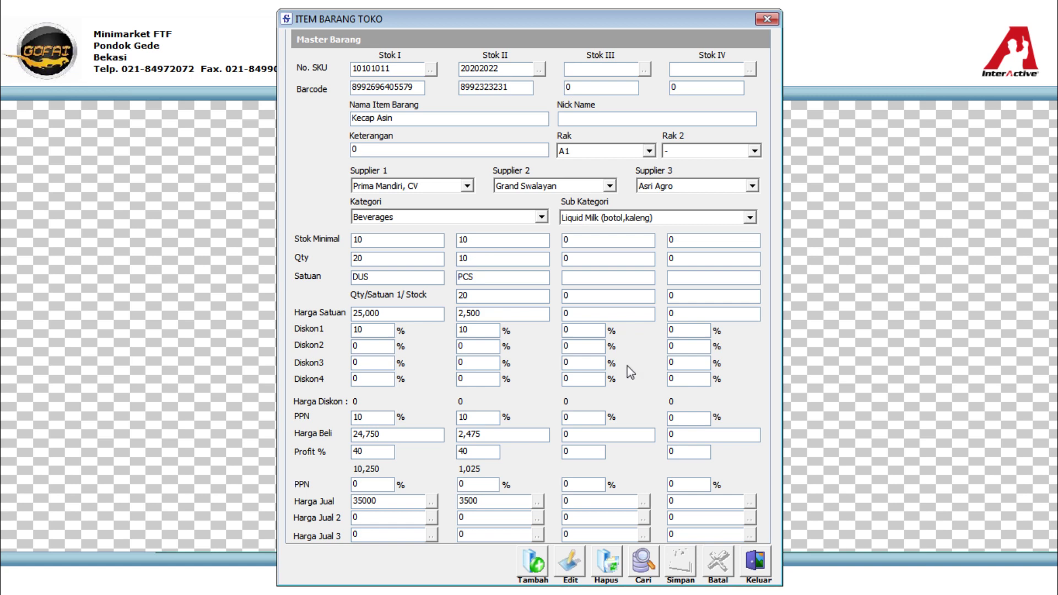
click(759, 568)
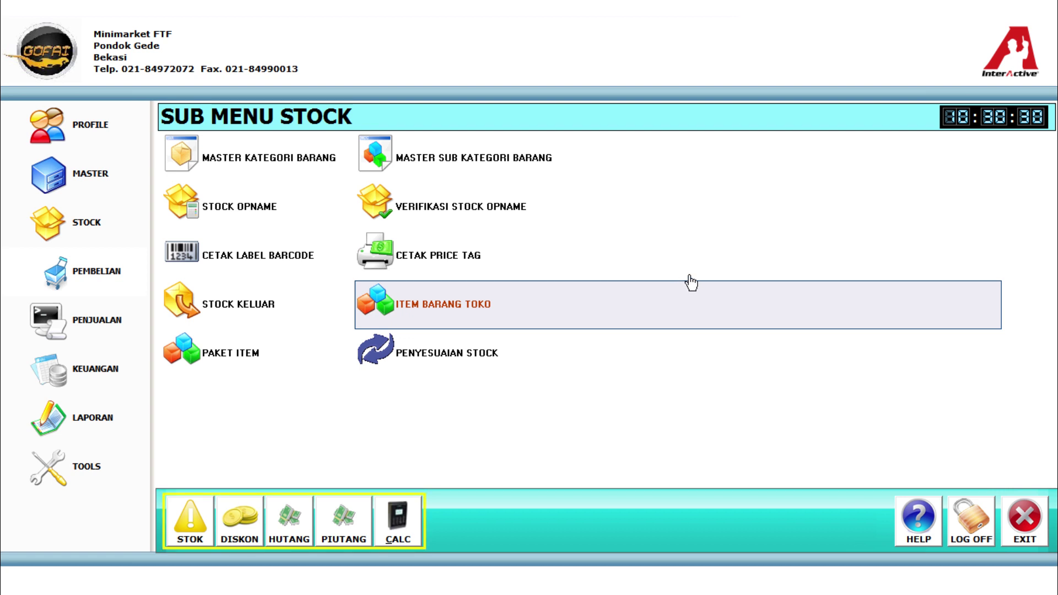
Step: In Cetak Label Barcode, search items for "keca" and add all found items to the print list with Qty Print 10
click(260, 272)
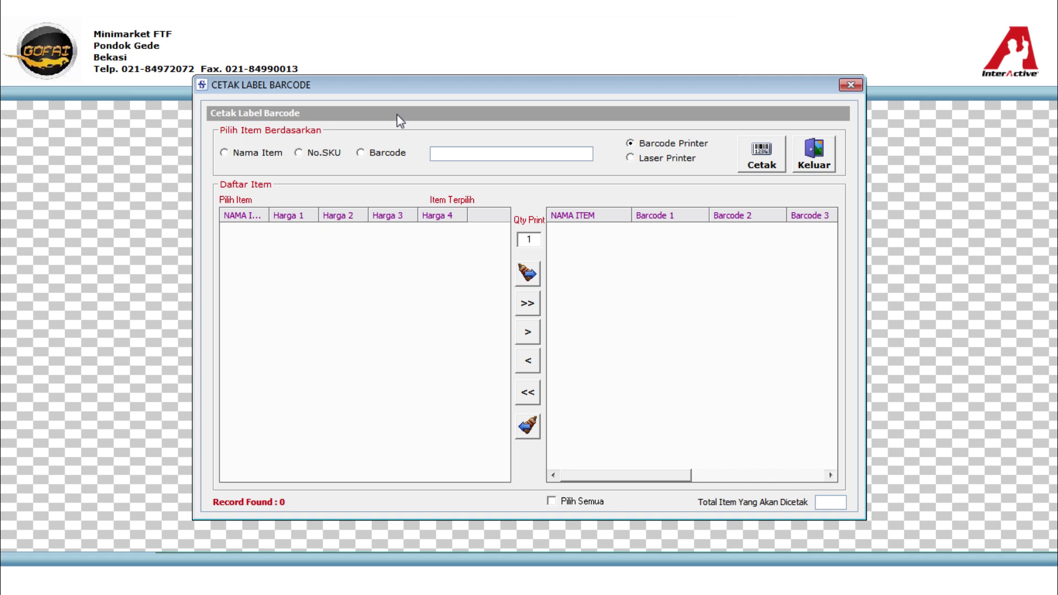
click(480, 152)
text(keca)
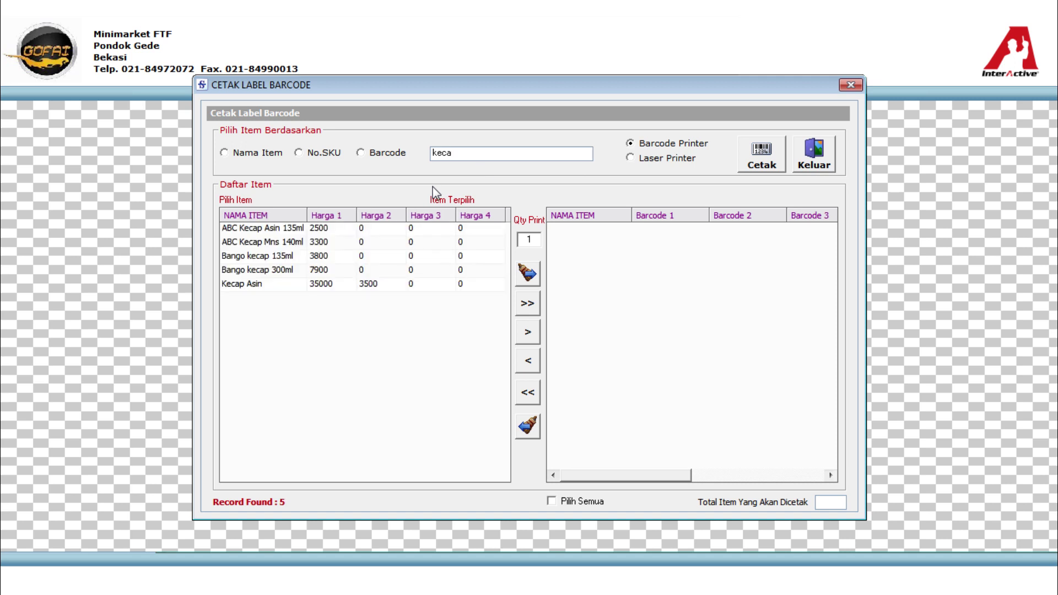
click(283, 281)
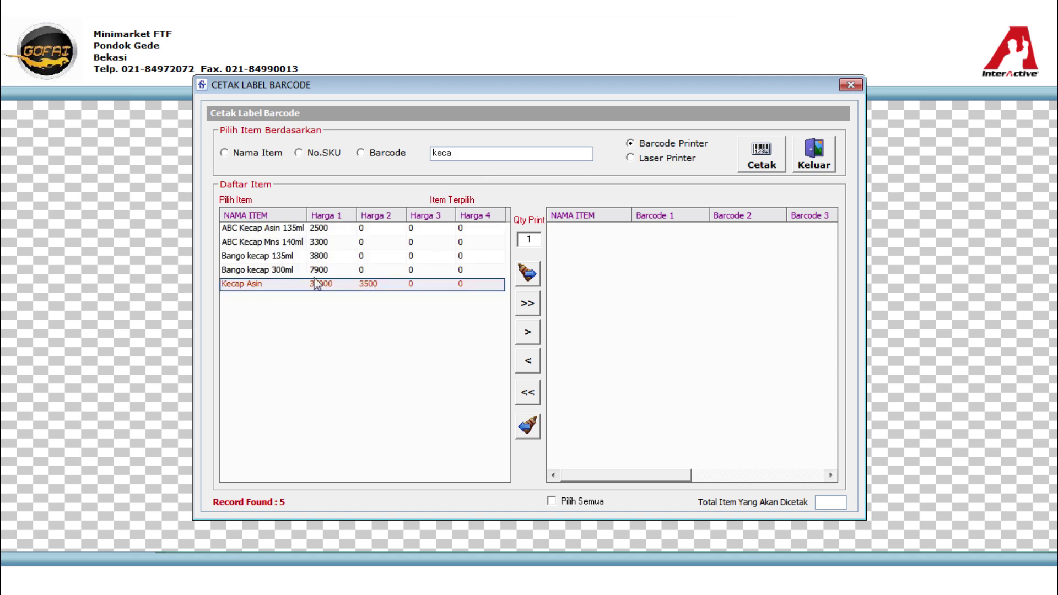
click(532, 238)
text(0)
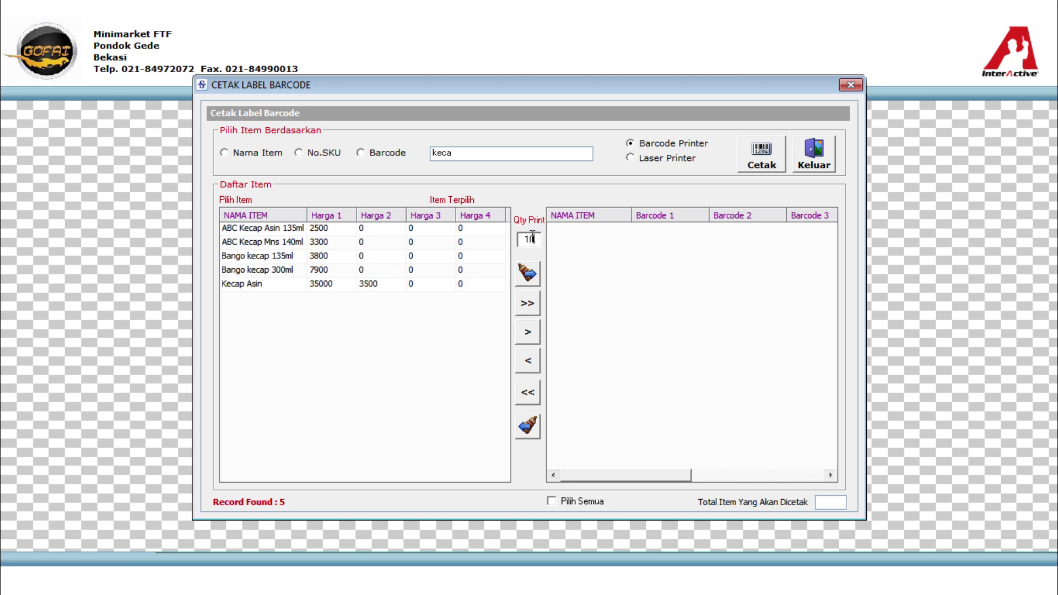
click(531, 305)
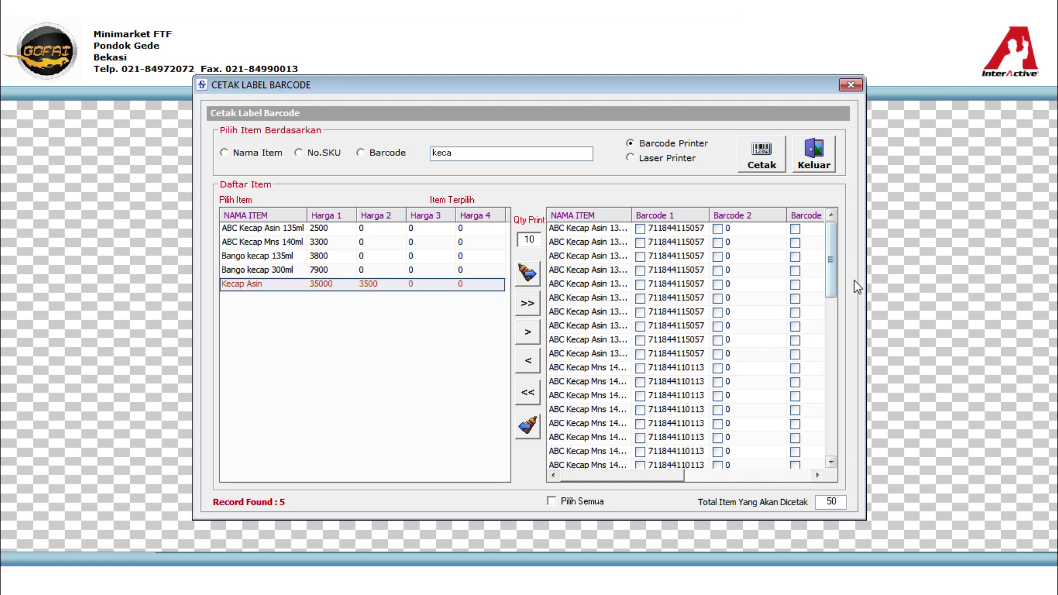
Step: Choose Laser Printer output, select all listed labels with Pilih Semua, and generate the barcode label print preview
drag(830, 265, 832, 221)
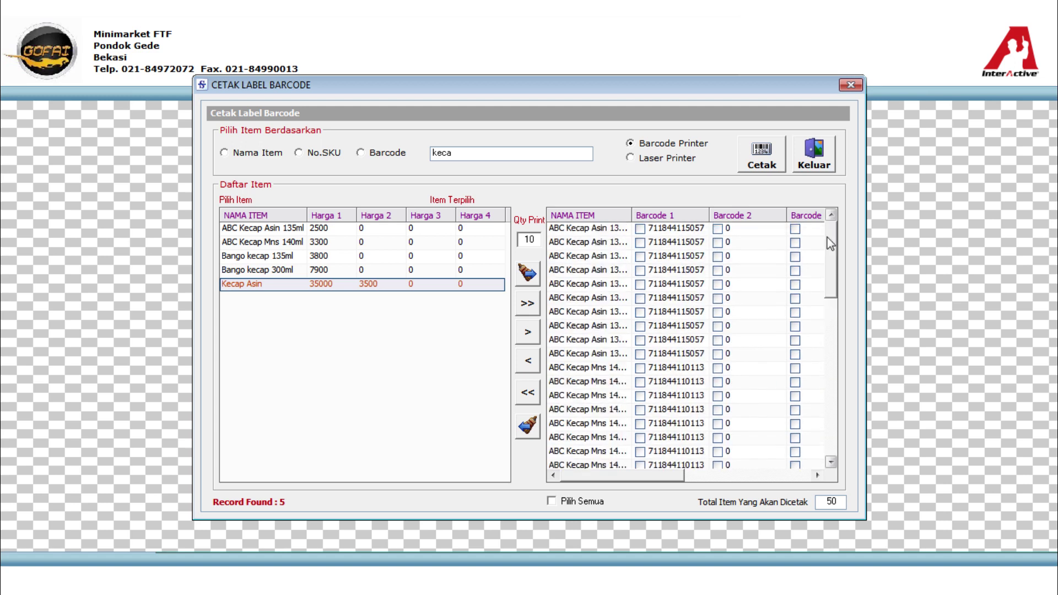
click(642, 161)
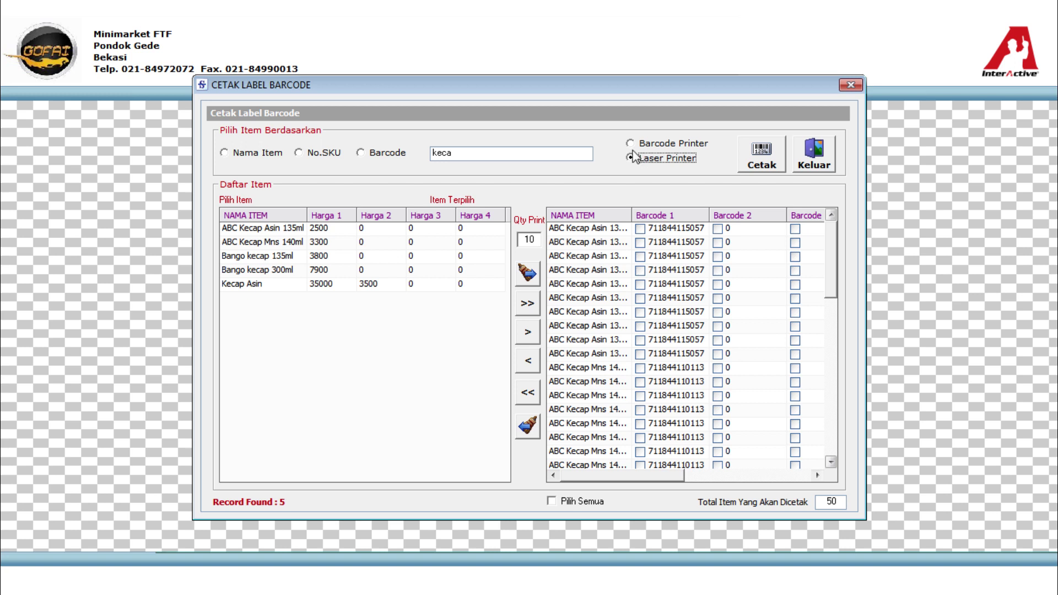
click(633, 143)
click(641, 159)
click(557, 503)
click(763, 160)
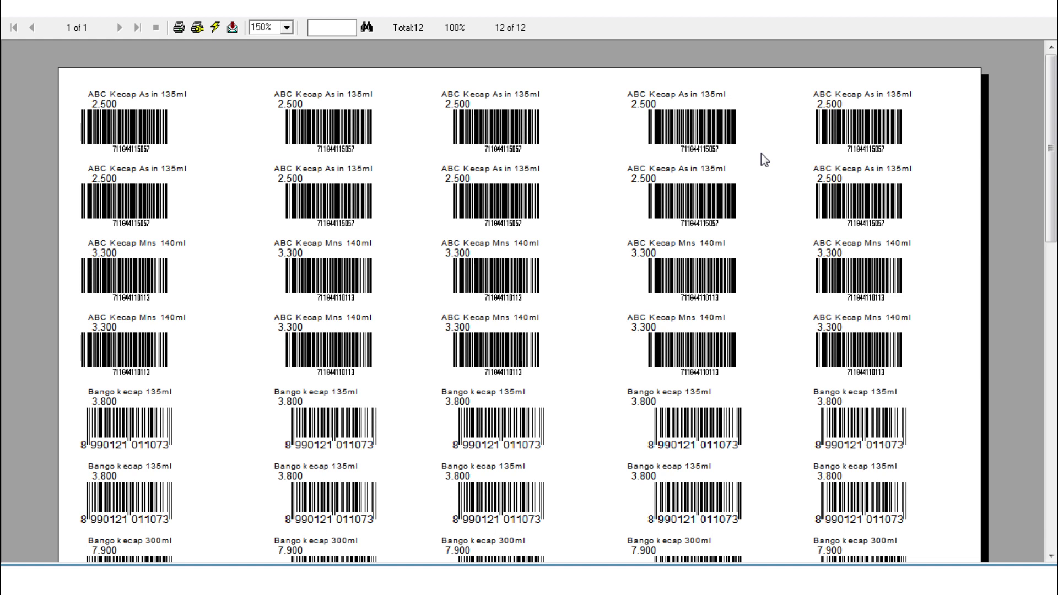
Step: Close the barcode label preview and form, and in Cetak Price Tag add all items found with "kecap" using Berdasarkan Item to the print list
click(1051, 18)
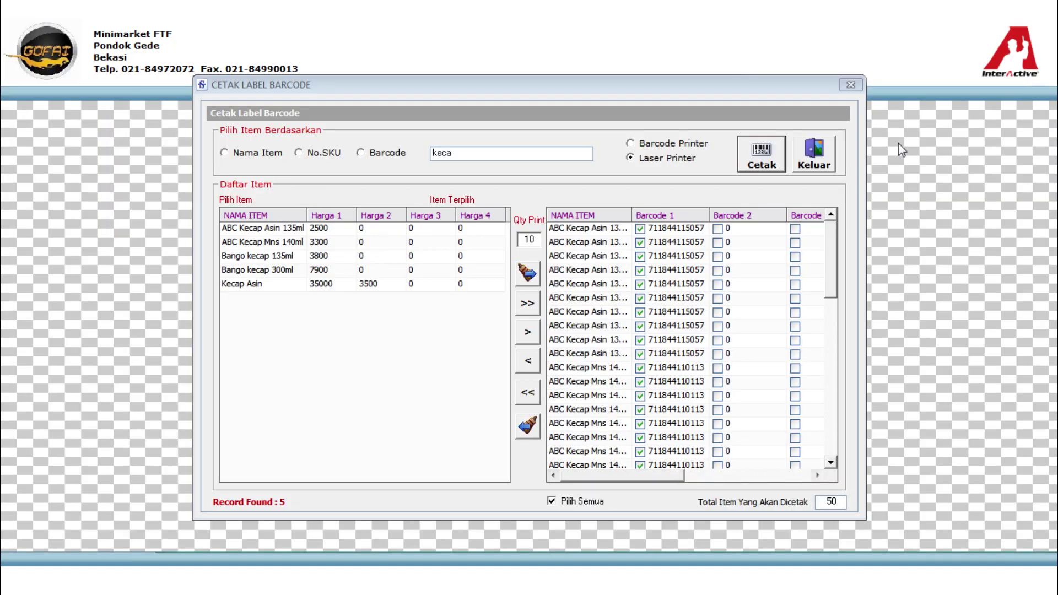
click(816, 157)
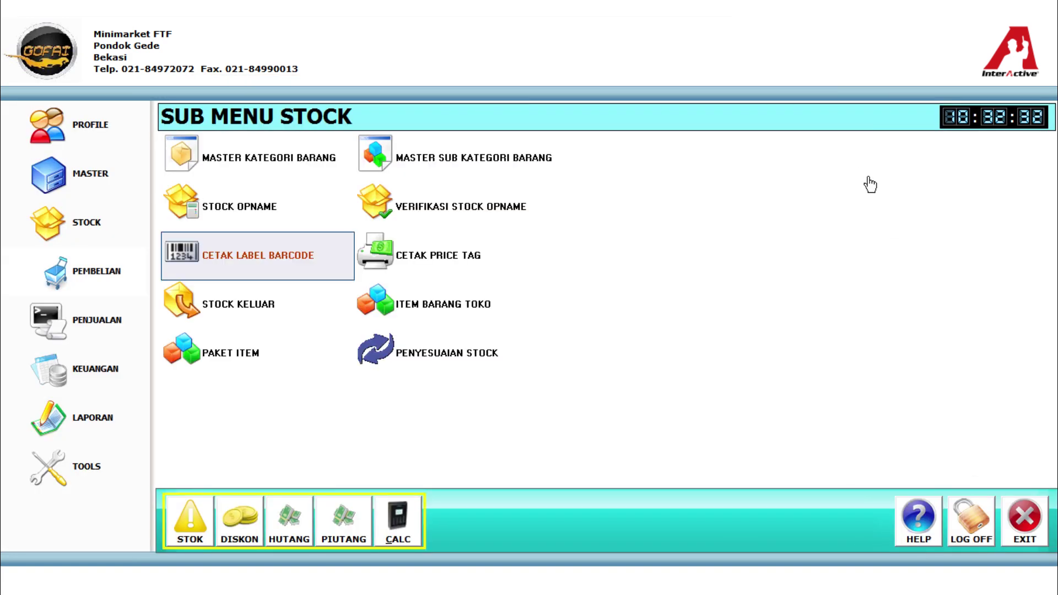
click(439, 256)
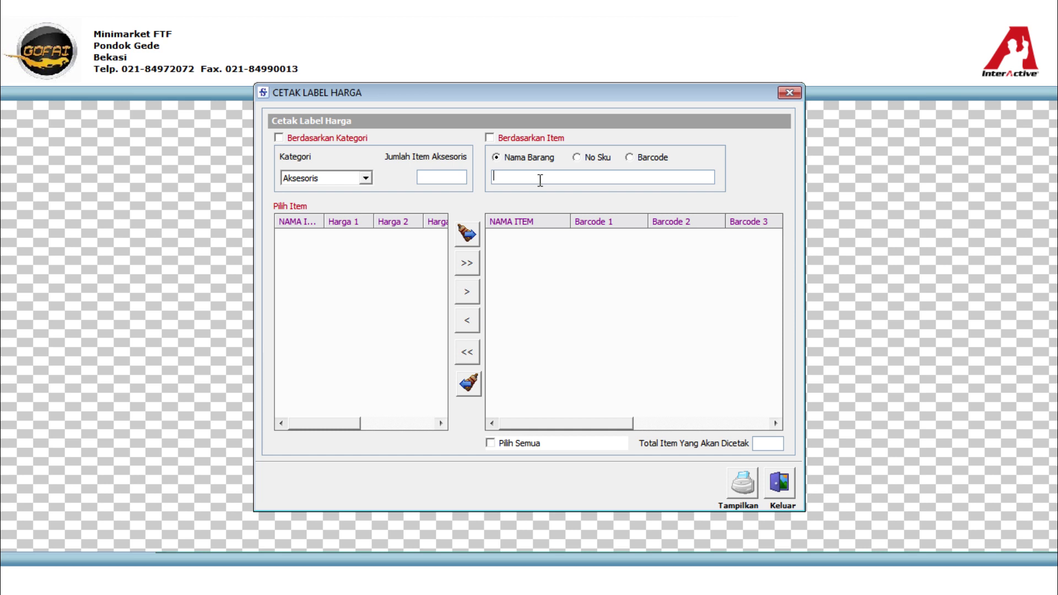
text(kecap)
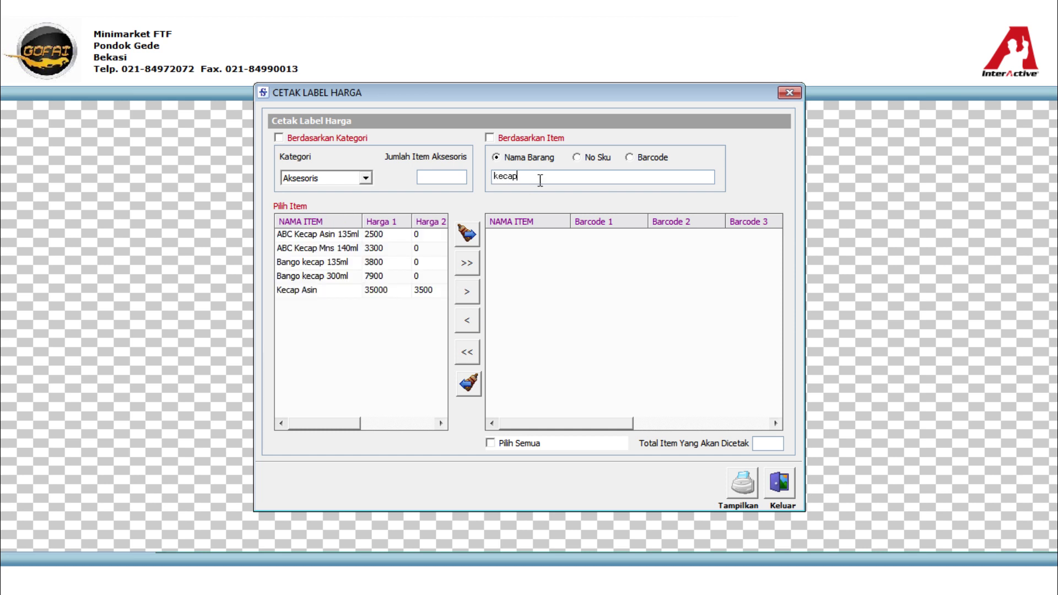
click(499, 138)
click(469, 269)
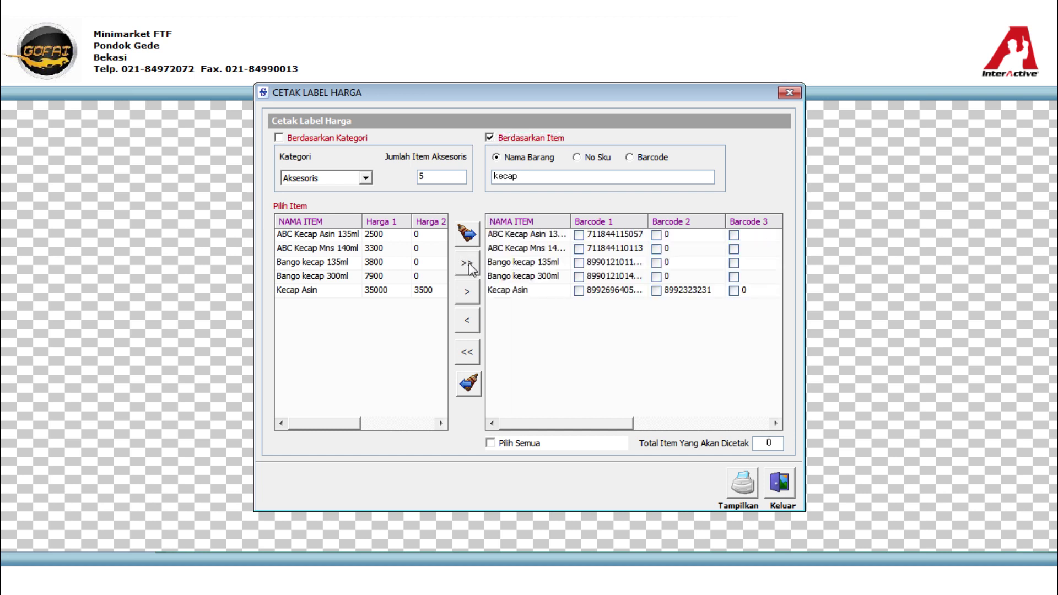
Step: Select all listed items with Pilih Semua, generate the price tag preview, and close the preview and the Cetak Label Harga form
click(502, 447)
click(741, 485)
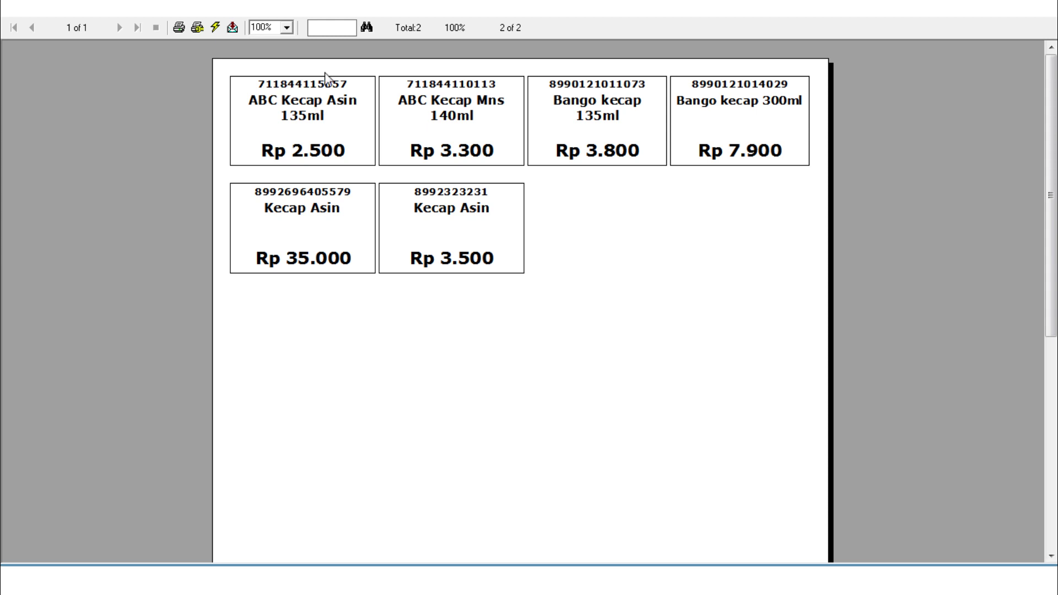
click(1055, 21)
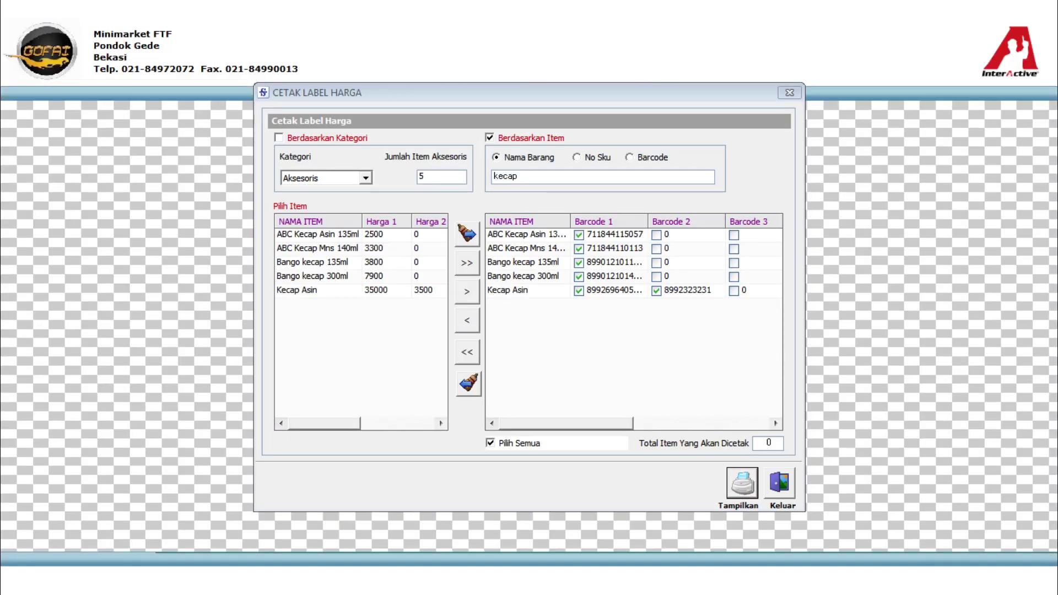
click(791, 488)
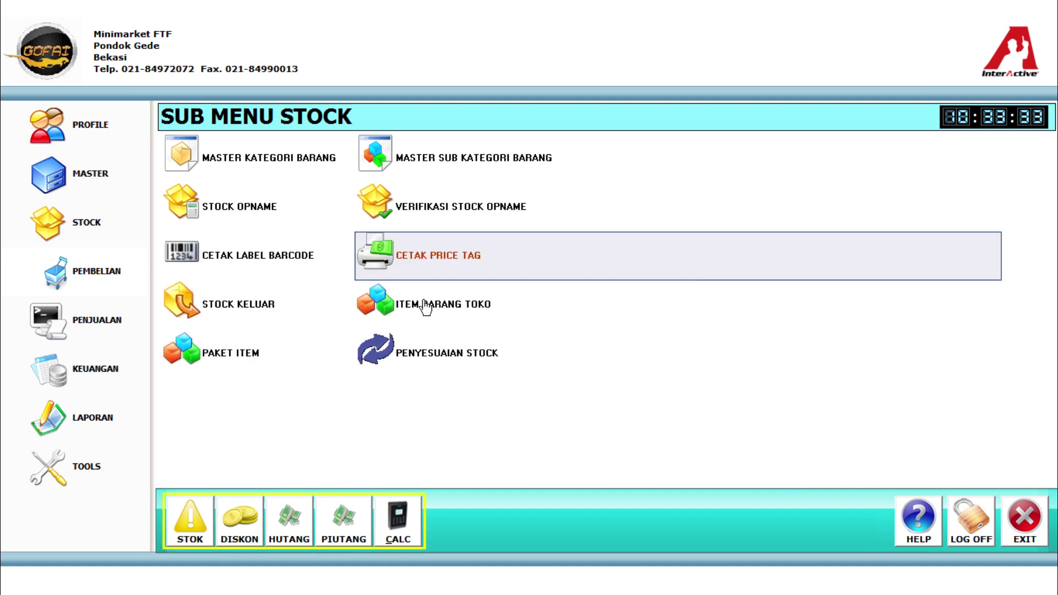
Step: Start a new Stok Keluar transaction and choose Kecap Asin in the Stock 2 PCS unit, searching for "keca"
click(225, 318)
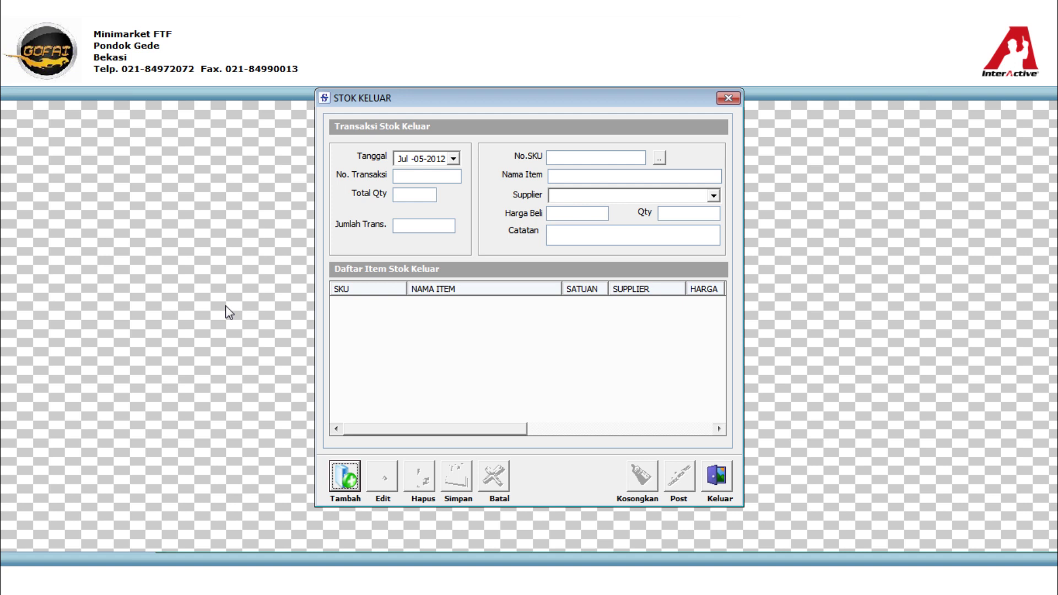
click(342, 478)
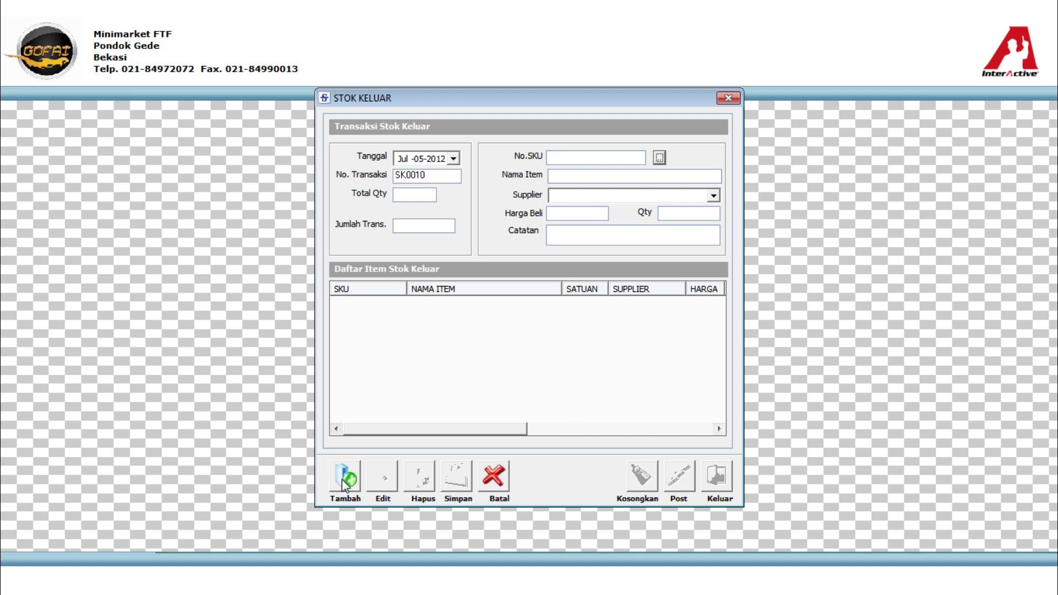
click(660, 157)
text(keca)
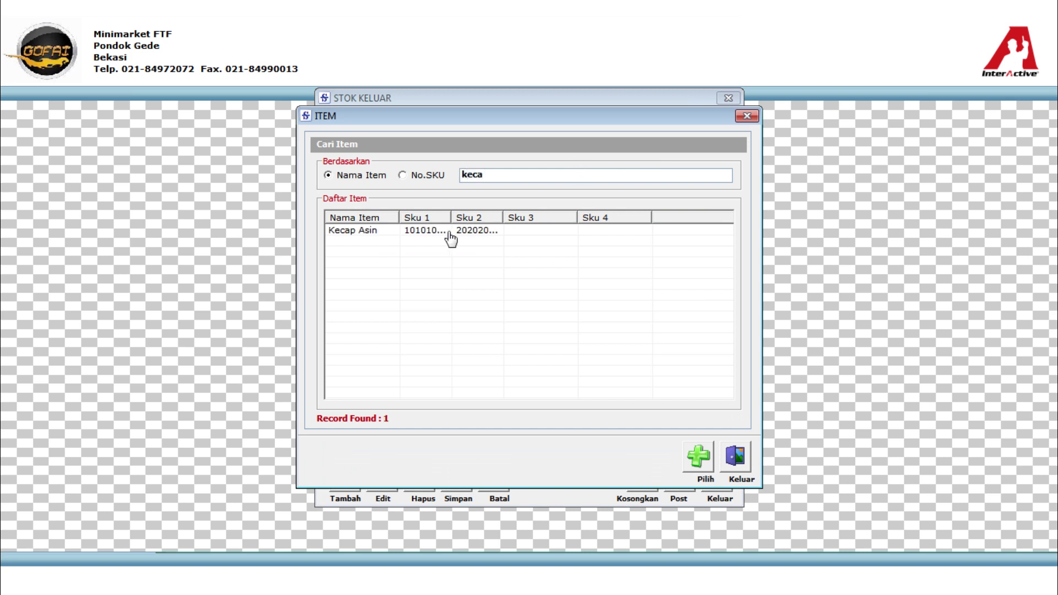
double_click(450, 237)
click(464, 312)
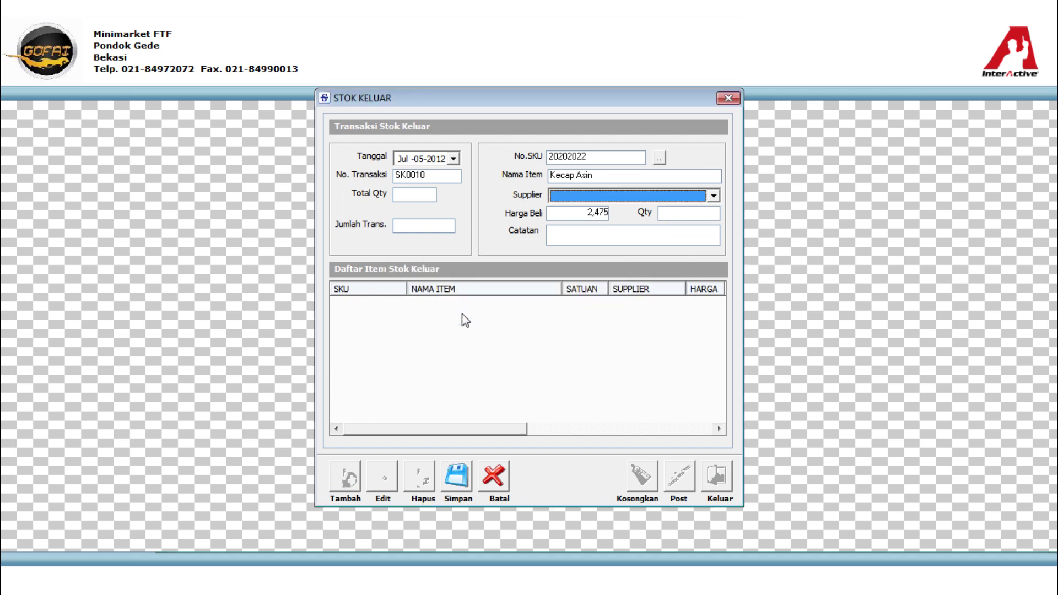
Step: Try to save the Kecap Asin outgoing stock entry with Qty 2 and the note "pemakaian operasional"
click(696, 213)
text(2)
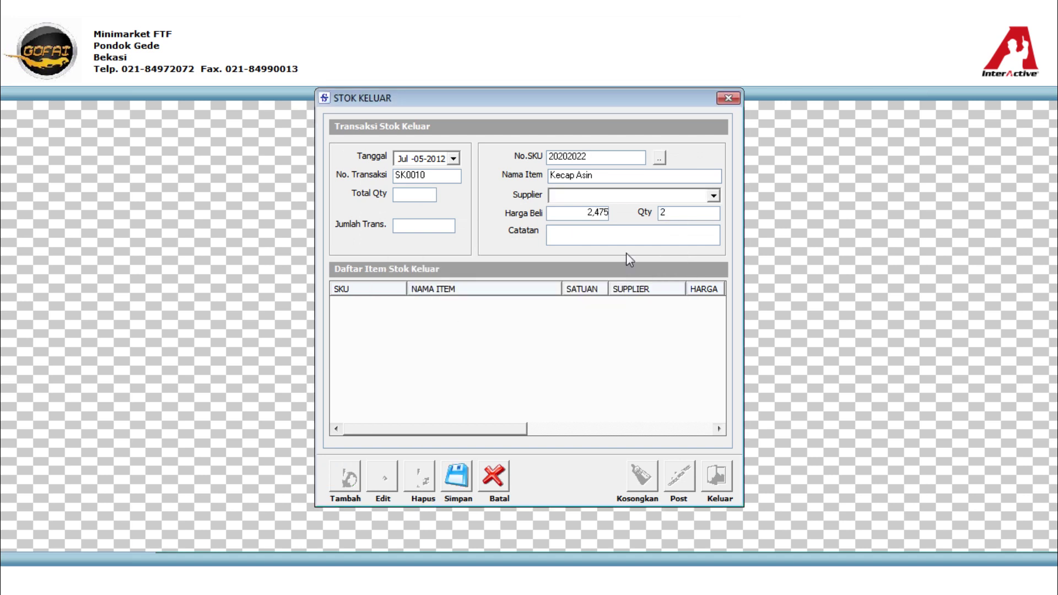
click(612, 237)
text(R)
key(BackSpace)
text(pemakaian operasional)
key(Tab)
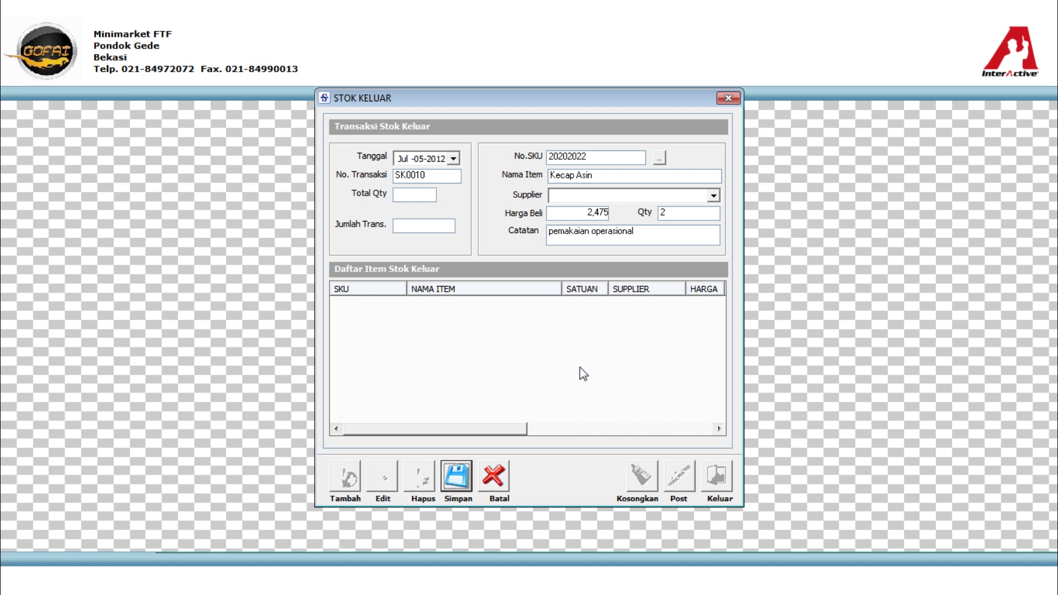
click(458, 477)
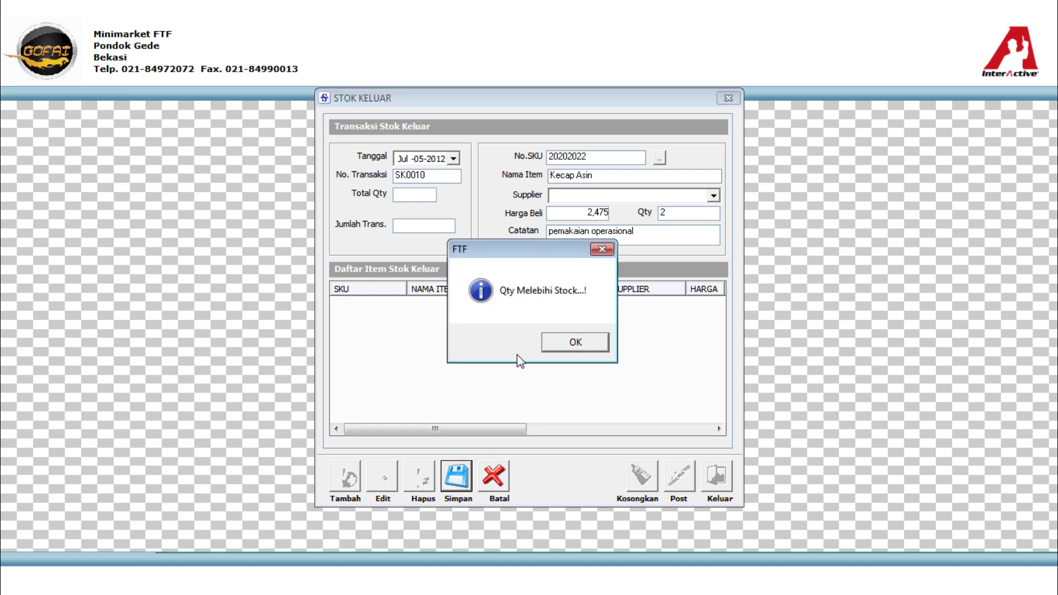
click(581, 345)
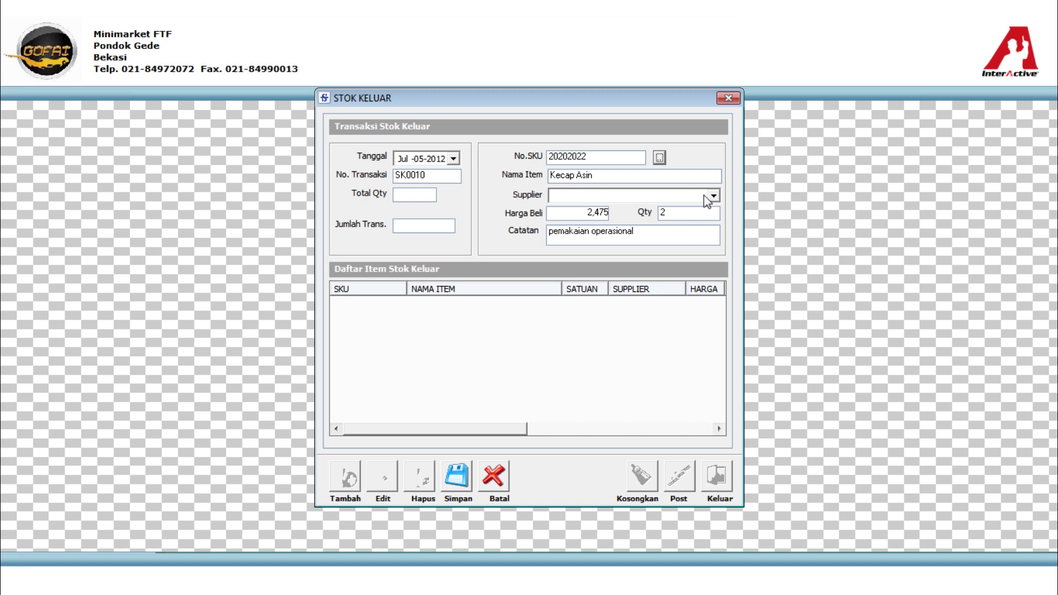
Step: Reselect Kecap Asin in the Stock 2 PCS unit by searching for "keca" and check its supplier list
click(619, 175)
click(665, 157)
text(kec)
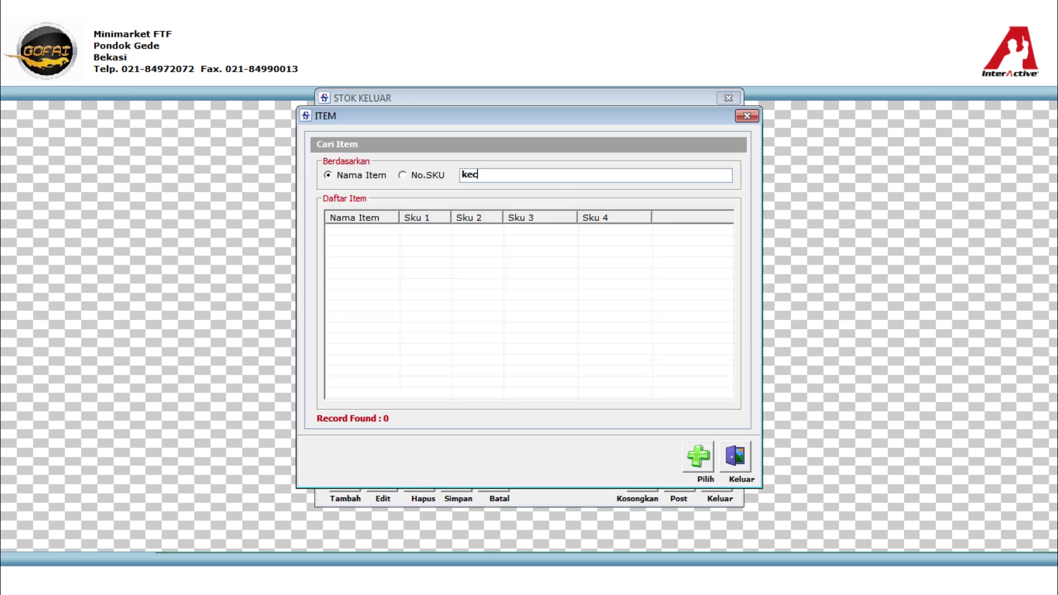
text(a)
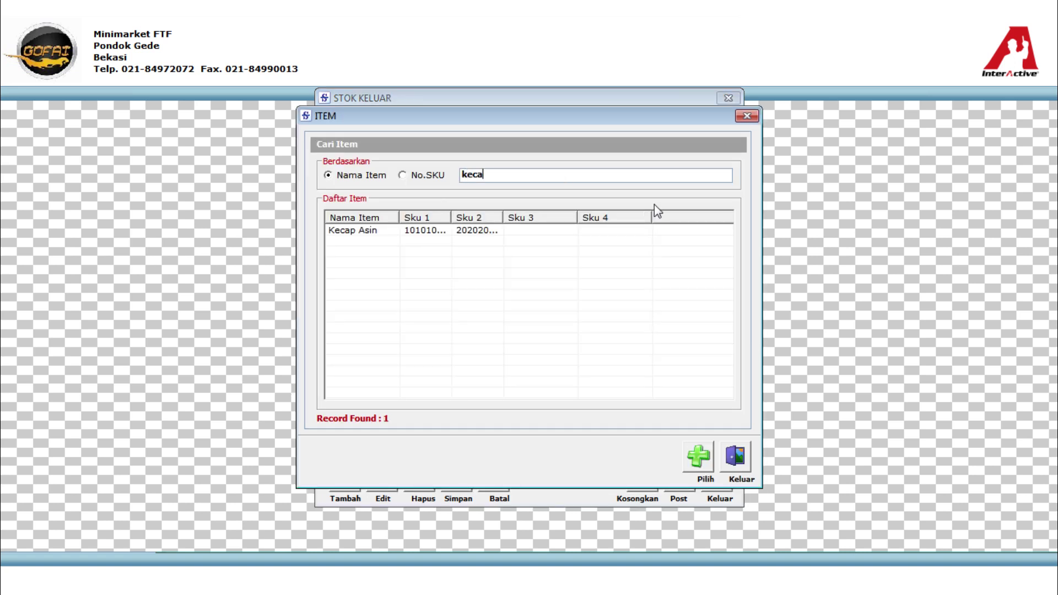
double_click(393, 233)
click(465, 308)
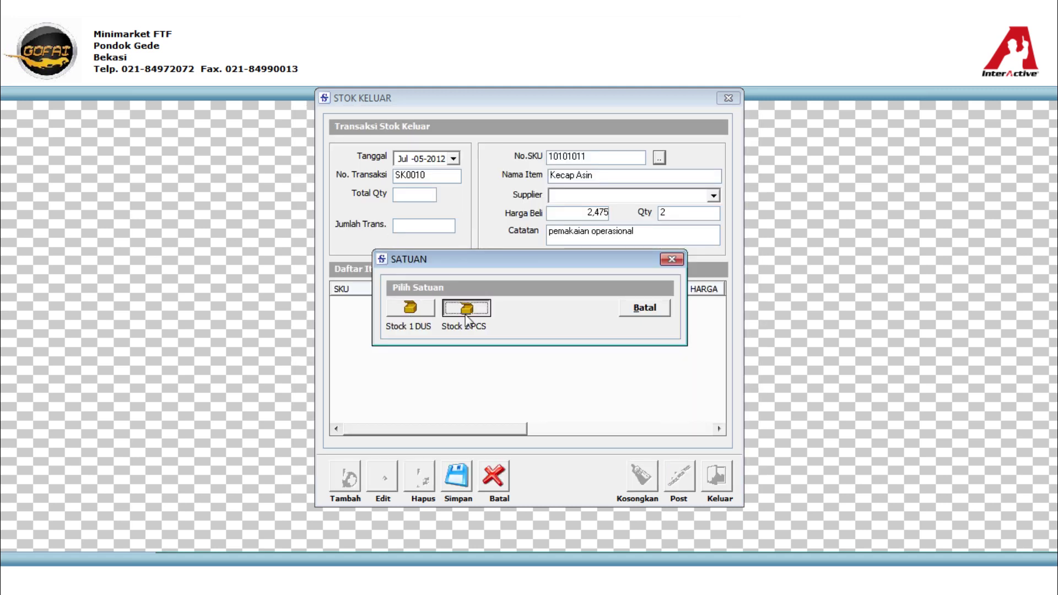
click(657, 200)
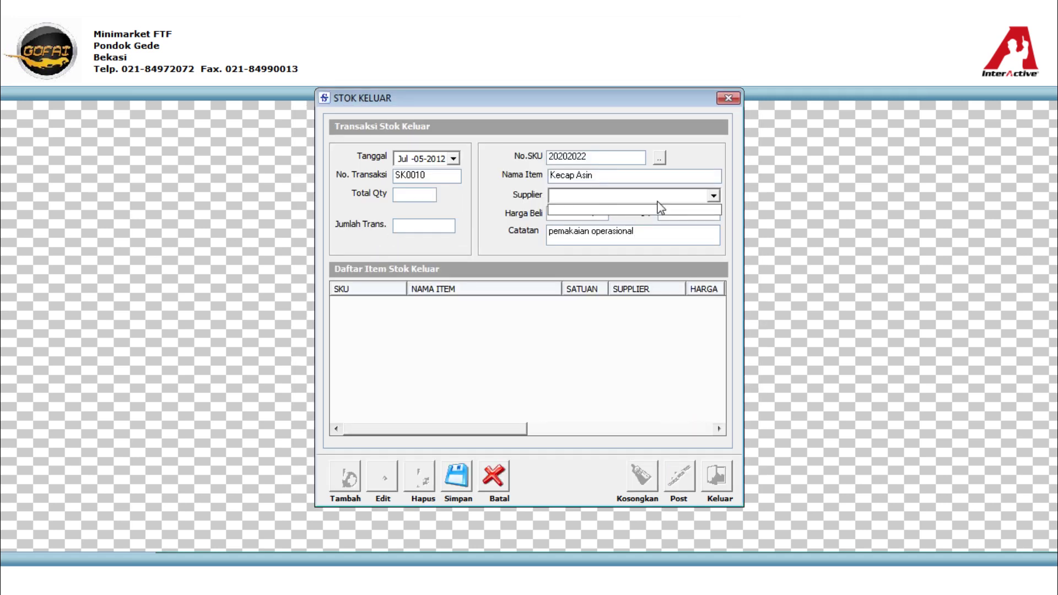
click(620, 184)
click(611, 176)
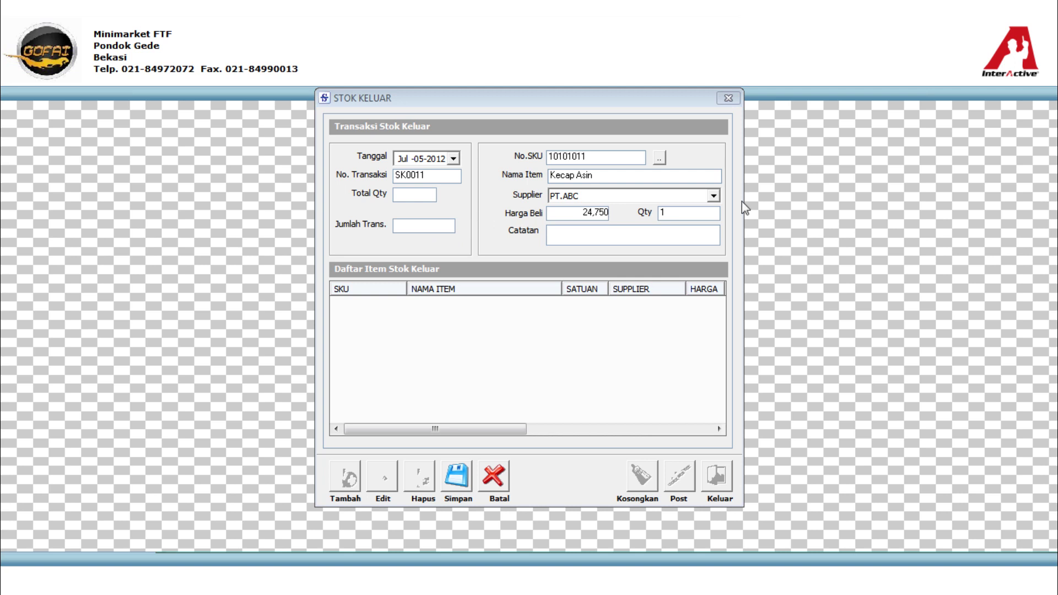
Step: Enter the note "Rusak" for the Kecap Asin outgoing stock entry from PT.ABC and save it to the item list
click(663, 213)
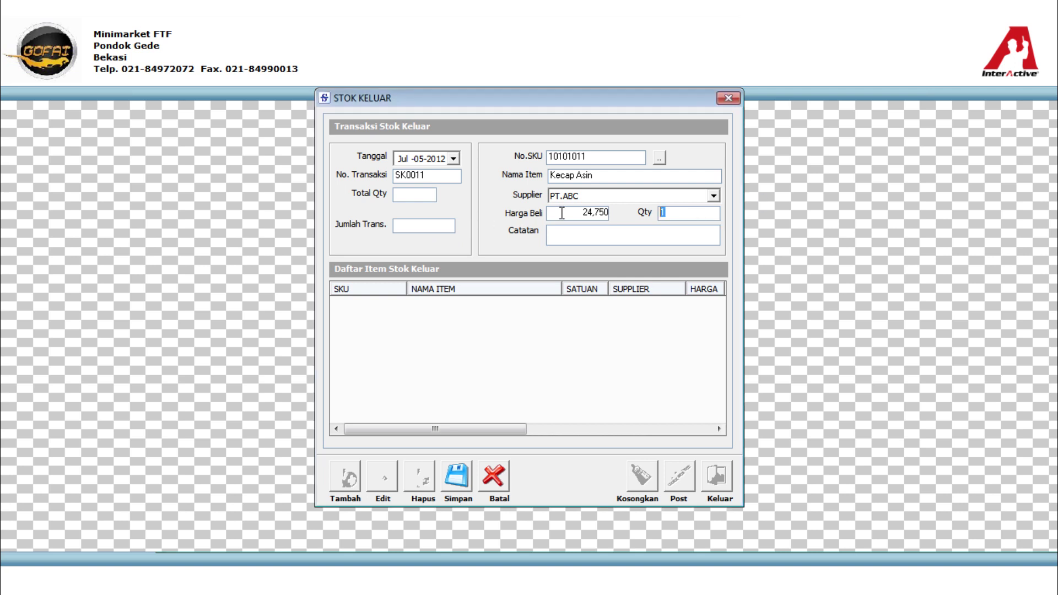
click(668, 238)
text(Rusak)
key(Return)
key(Return)
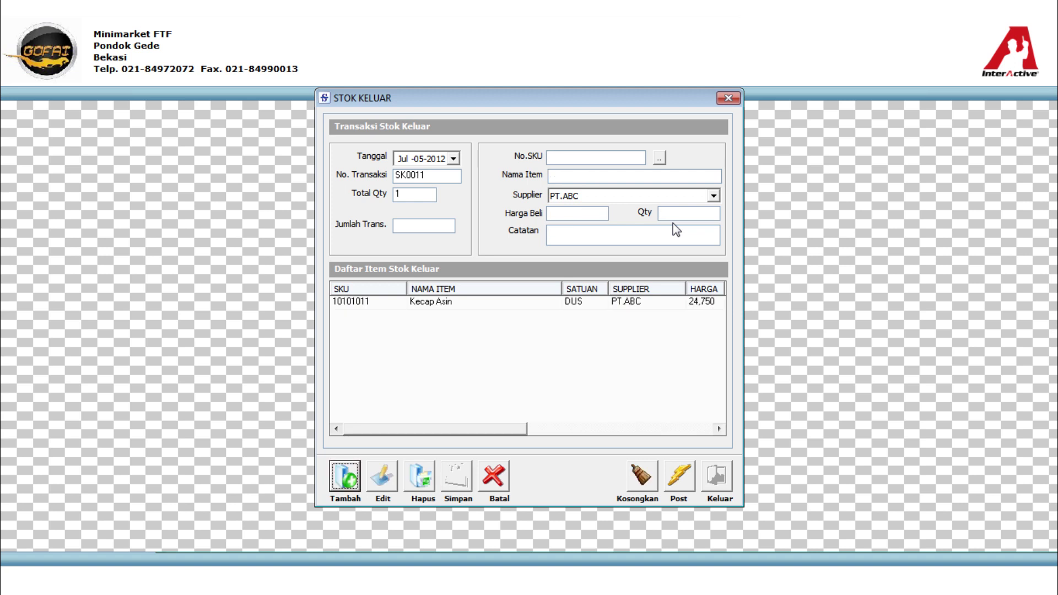
Step: Post the outgoing stock transaction, confirm the posting, and close the Stok Keluar form
click(686, 474)
click(516, 340)
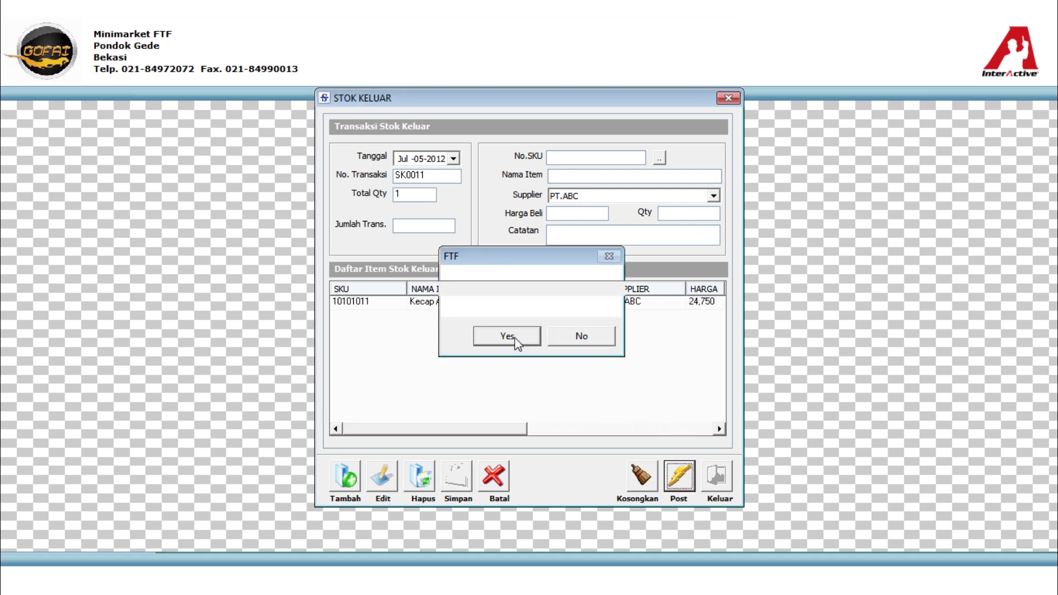
click(574, 344)
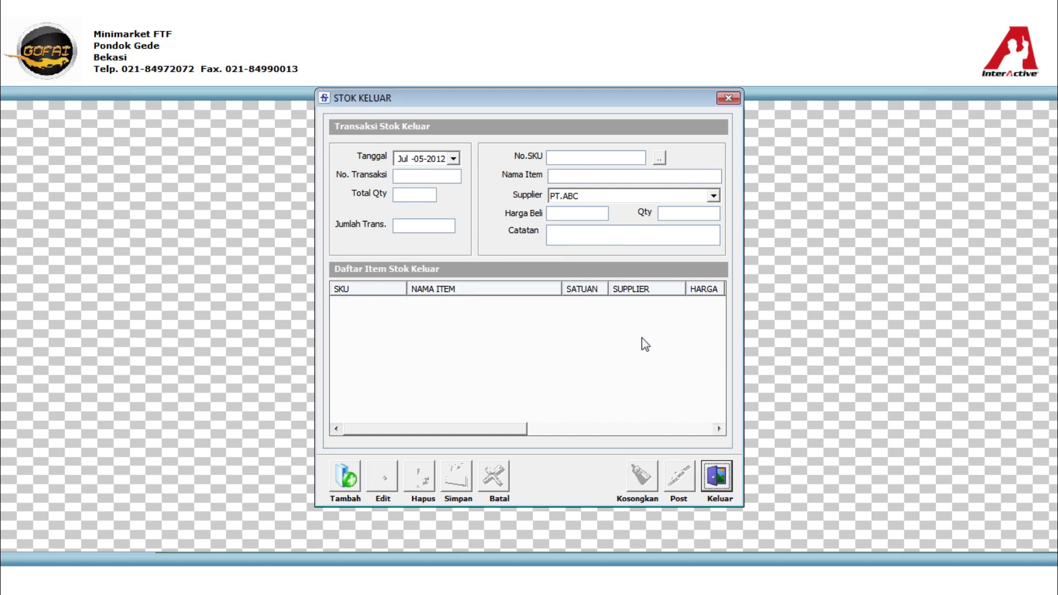
click(713, 478)
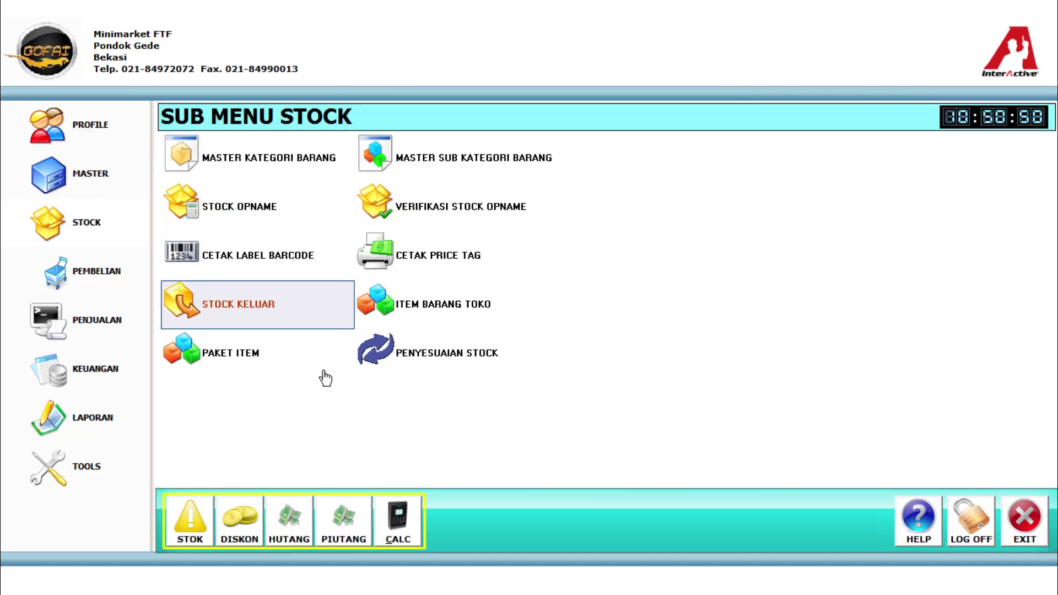
Step: In Paket Item, start a new package with PLU 23212121, barcode 121131111 and the name "Paket Hemat Sembako"
click(263, 360)
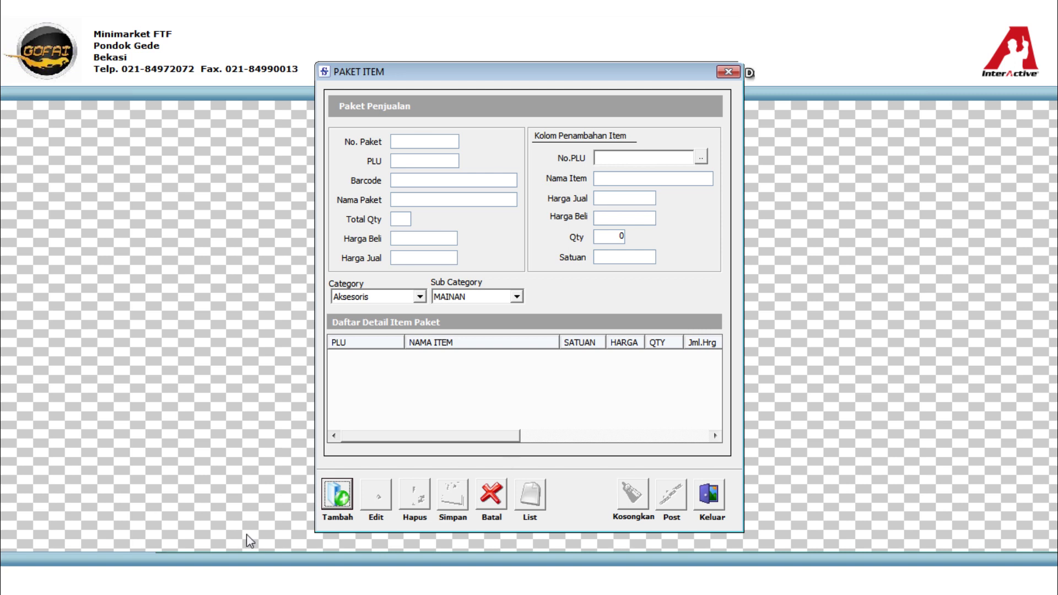
click(337, 502)
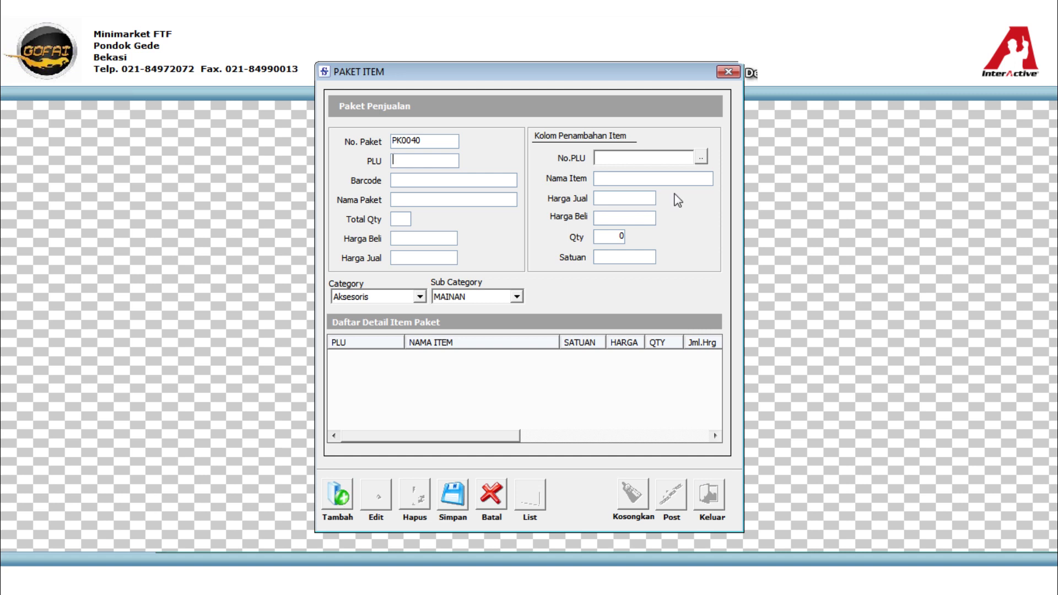
text(23212121)
key(Return)
text(121131111)
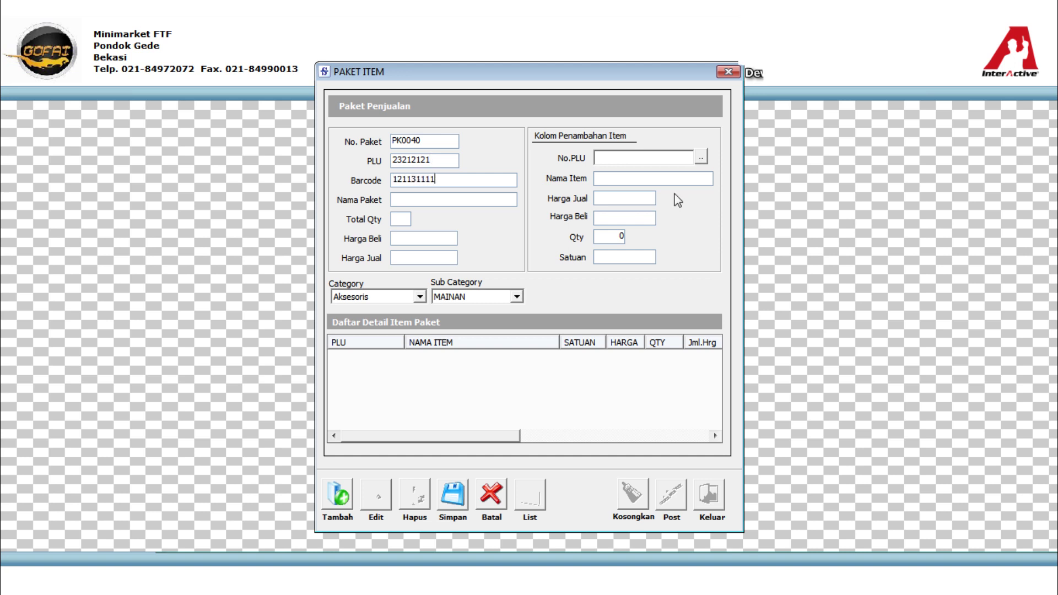
key(Return)
text(Paket Hemat Sembako)
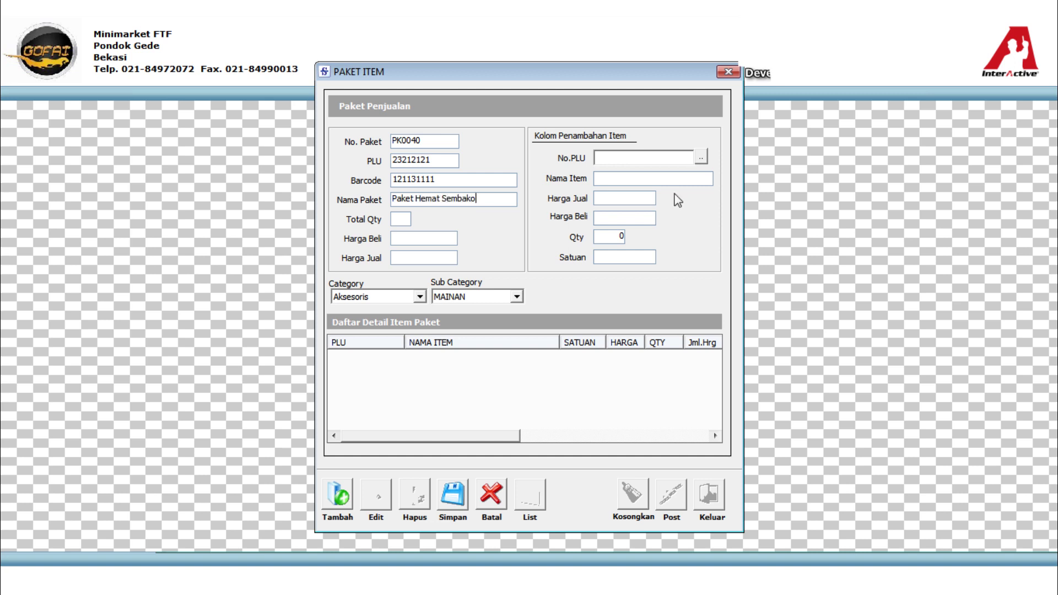
Step: Search items for "miny" and add Minyak Sayur 10 Kg (SKU 51112) to the package with Qty 1
key(Tab)
key(Return)
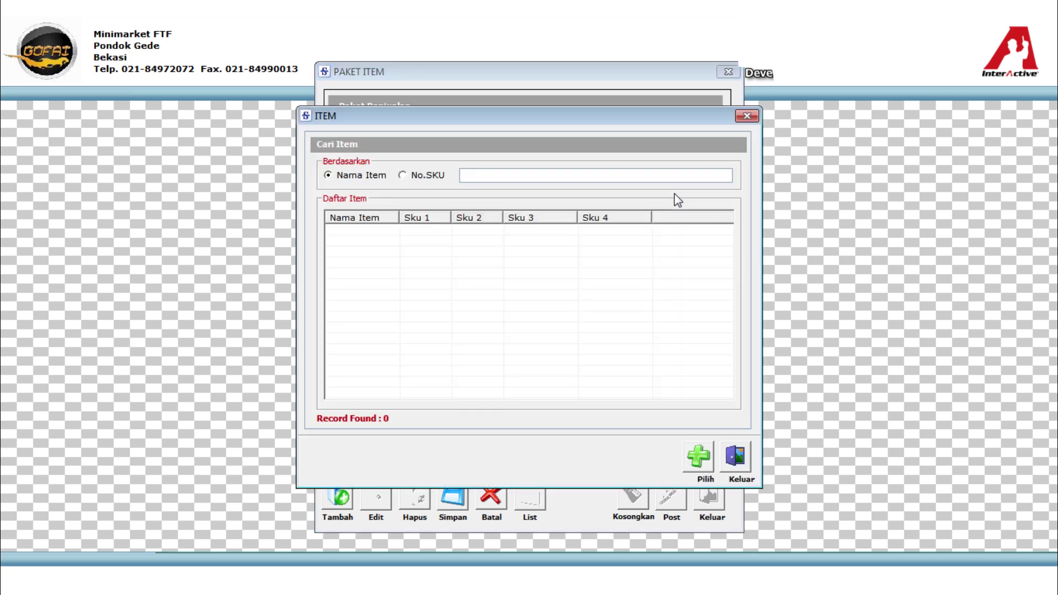
text(miny)
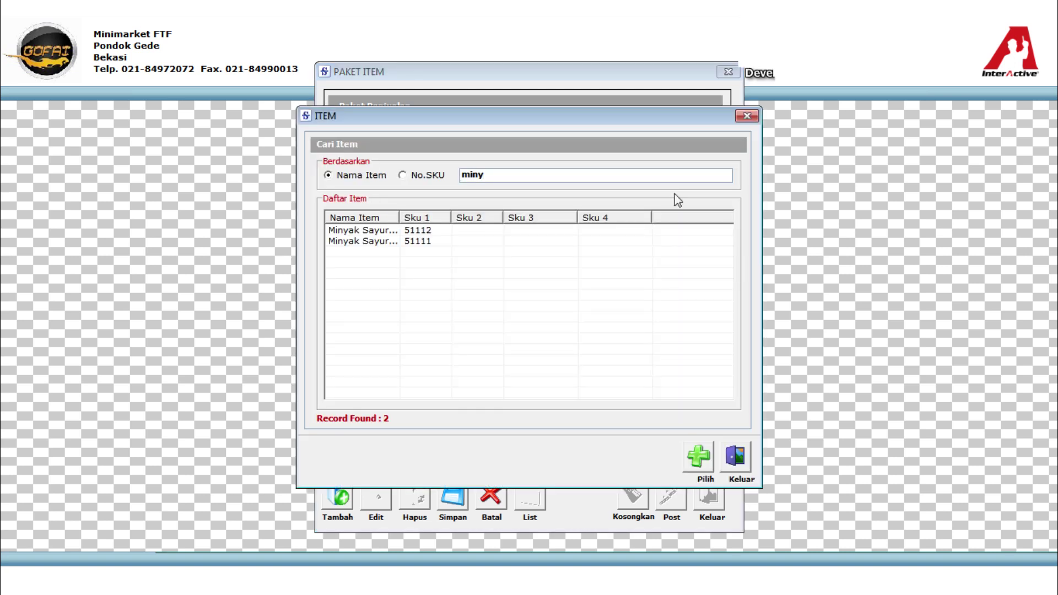
key(Down)
key(Return)
key(Return)
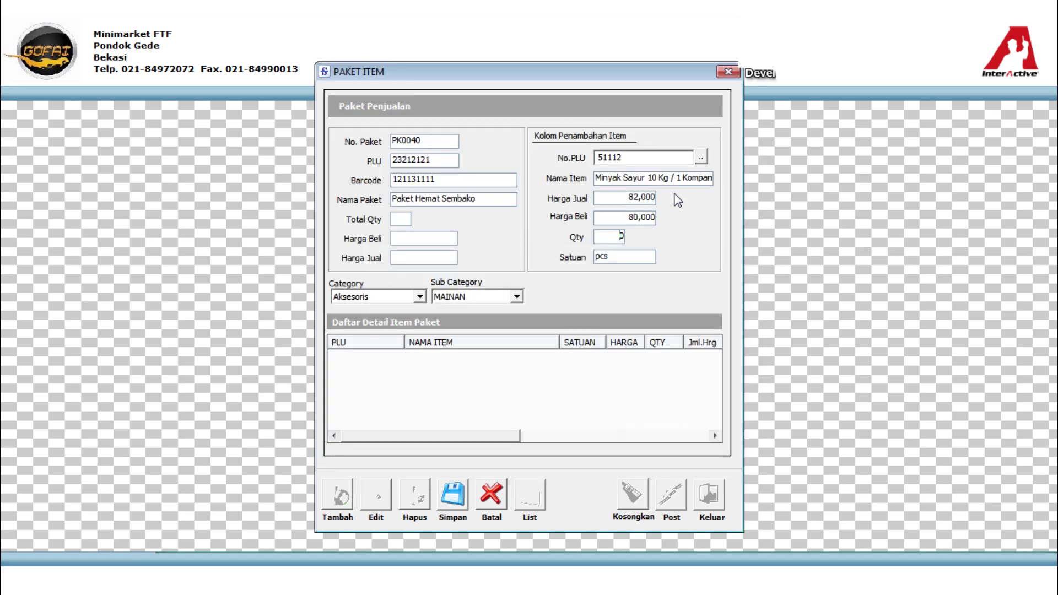
text(1)
key(Return)
key(Return)
Step: Search items for "sar" and add Sarimi Aym Bwg 70g (PLU 8134) to the package in pcs with Qty 10
key(Return)
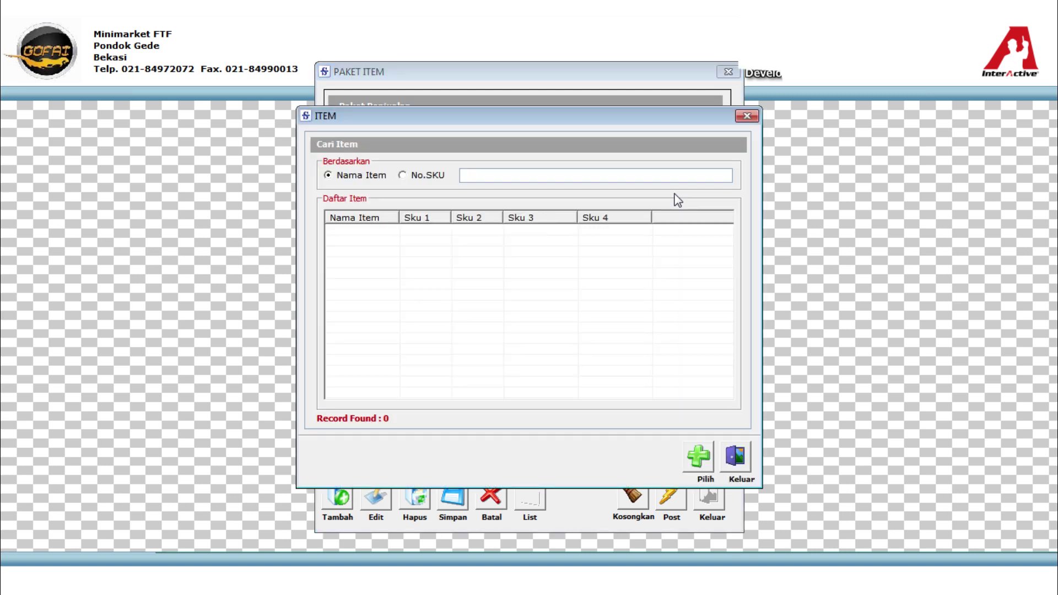
text(sar)
key(Down)
key(Down)
key(Down)
key(Down)
key(Down)
key(Down)
key(Down)
key(Down)
key(Down)
key(Down)
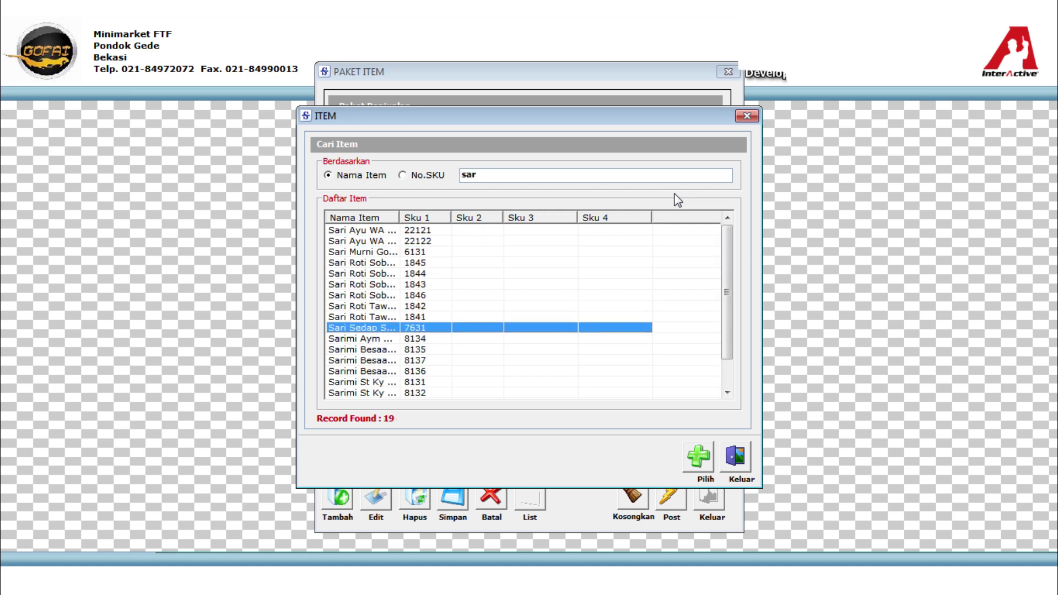
key(Down)
key(Return)
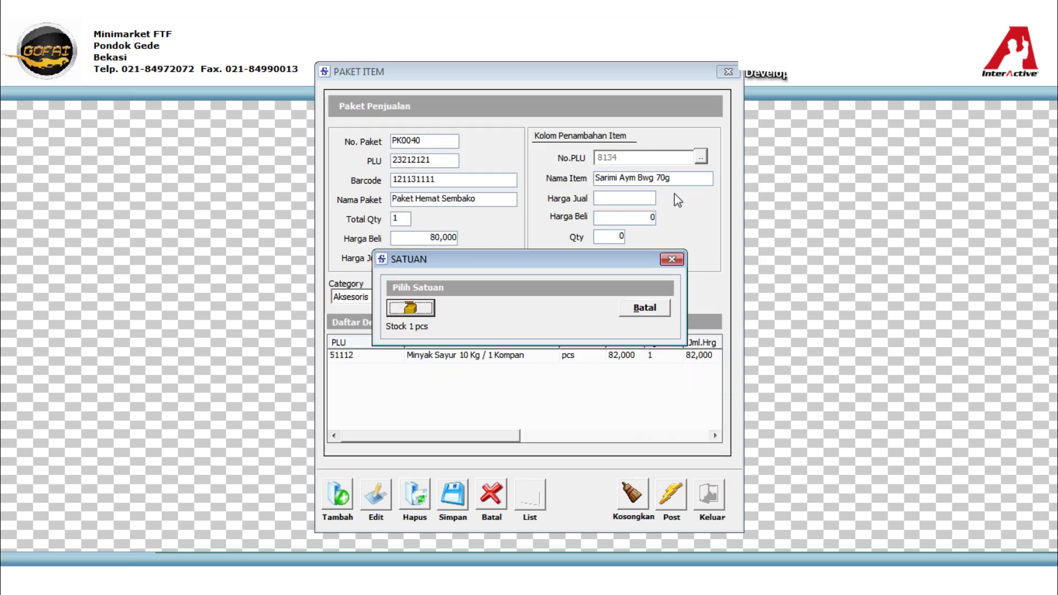
key(Return)
text(10)
key(Return)
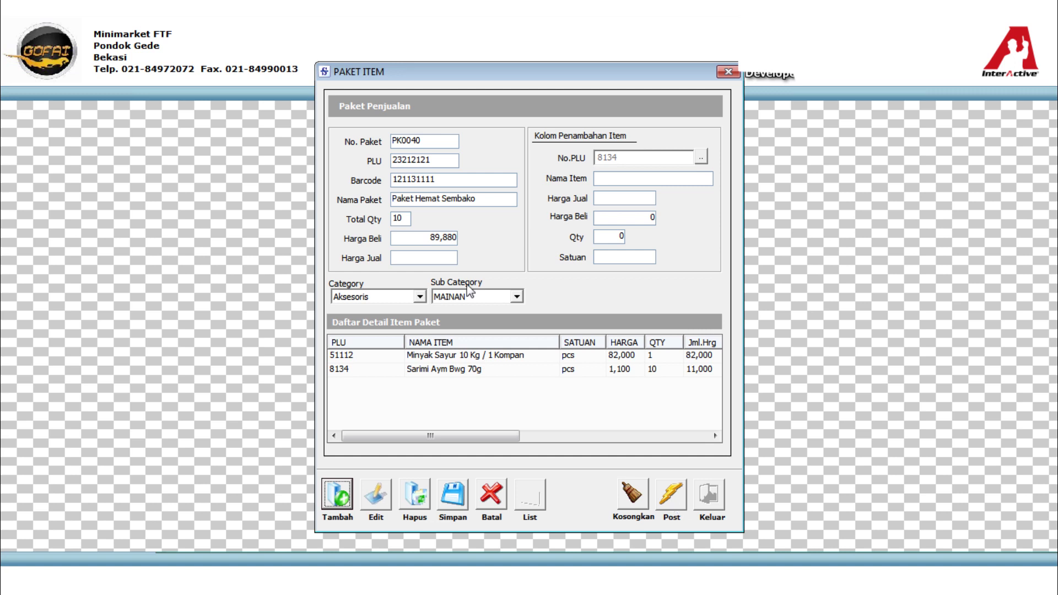
Step: Set the package's Harga Jual to 91,000, then post the package and confirm sending the data
click(449, 258)
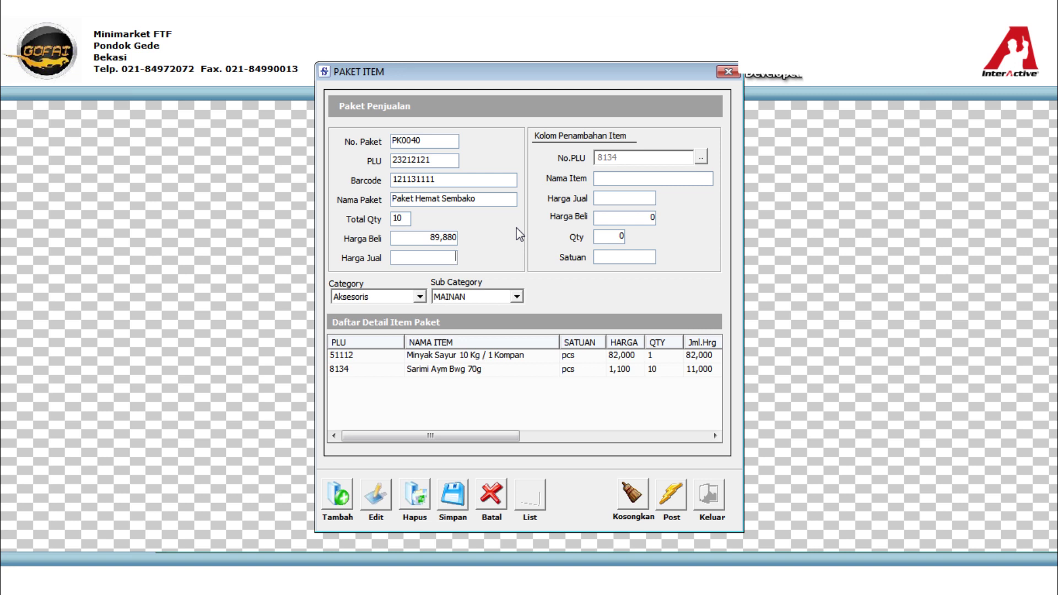
text(910000)
click(676, 494)
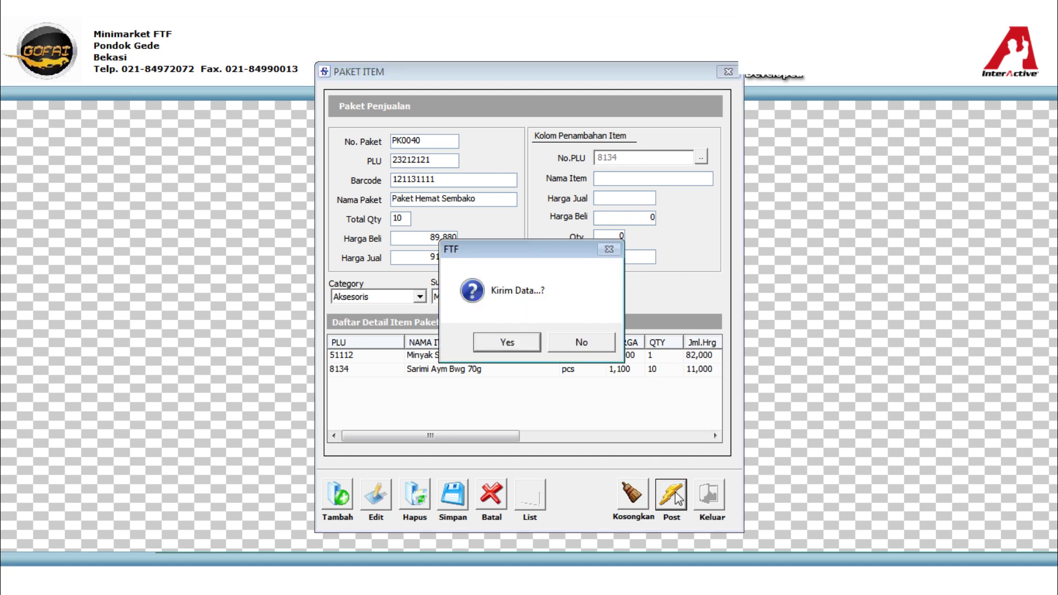
click(513, 343)
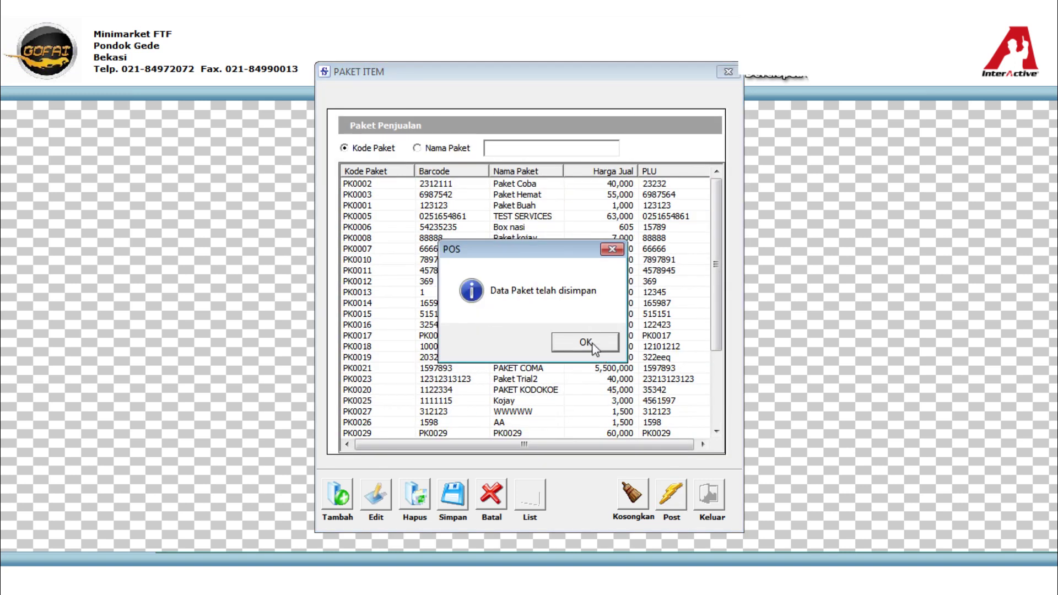
click(592, 344)
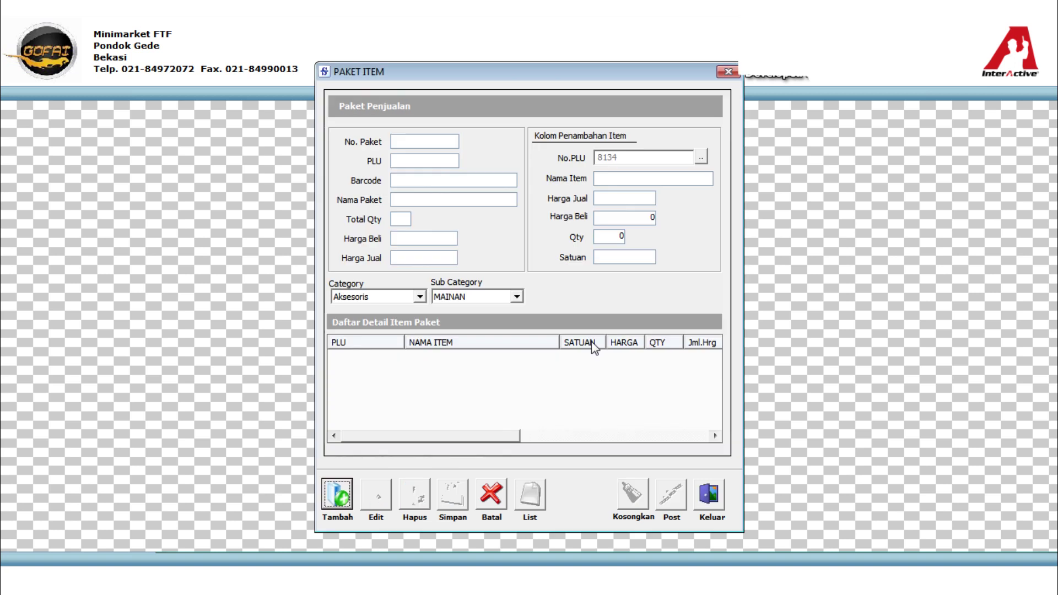
Step: Find the package by Nama Paket with "paket hemat se", review its details, and close the Paket Item form
click(543, 496)
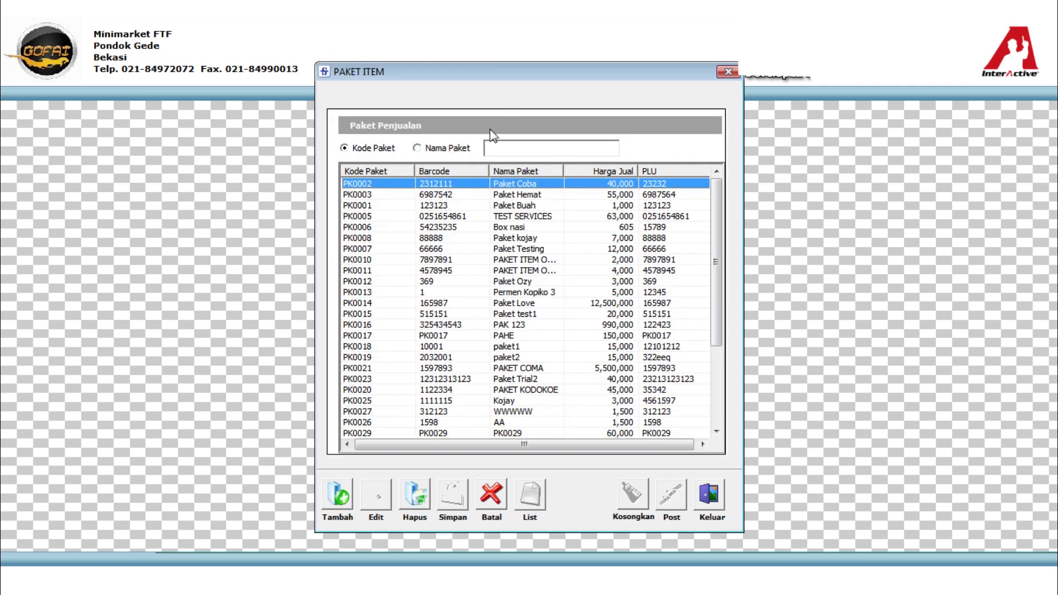
click(456, 148)
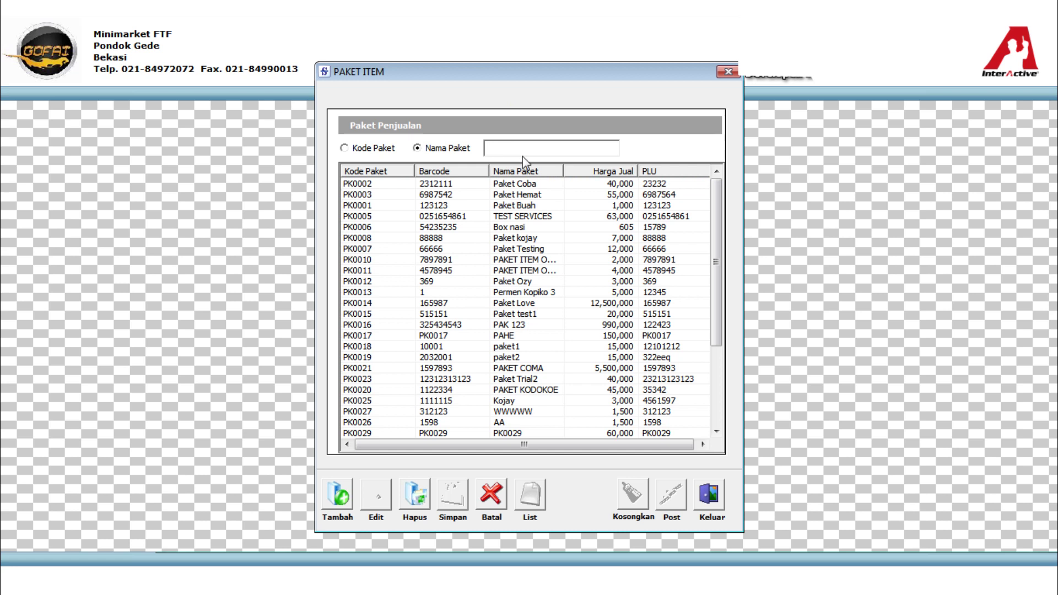
text(paket hemat sm)
key(Return)
key(BackSpace)
text(e)
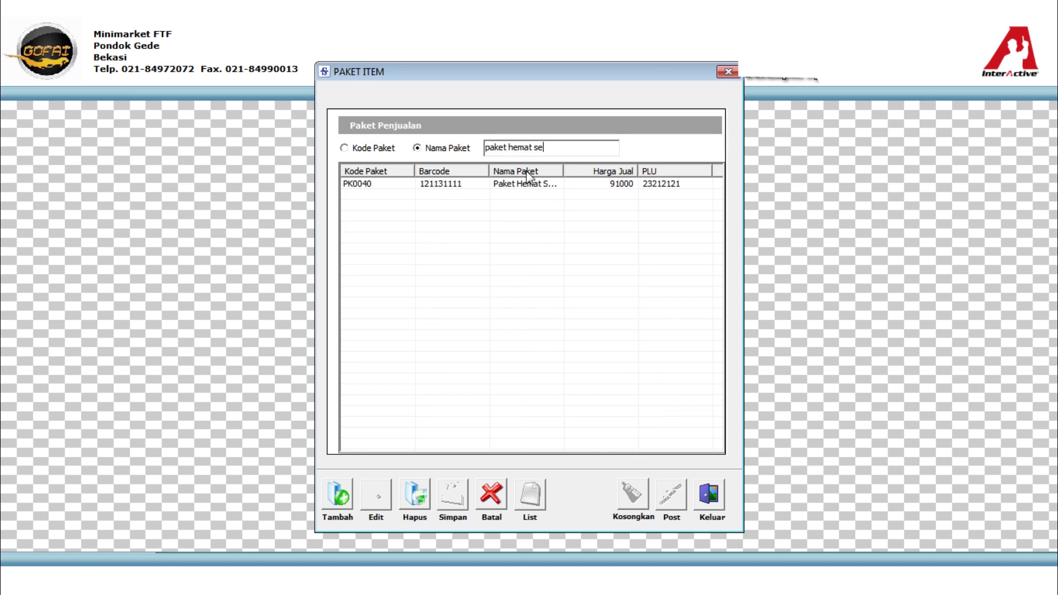
click(530, 188)
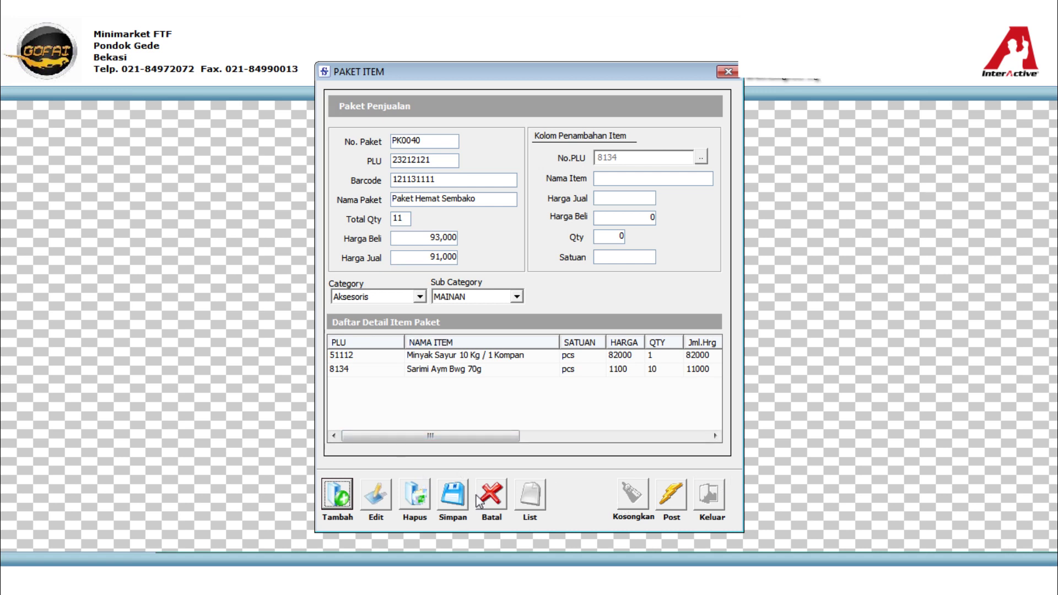
click(499, 499)
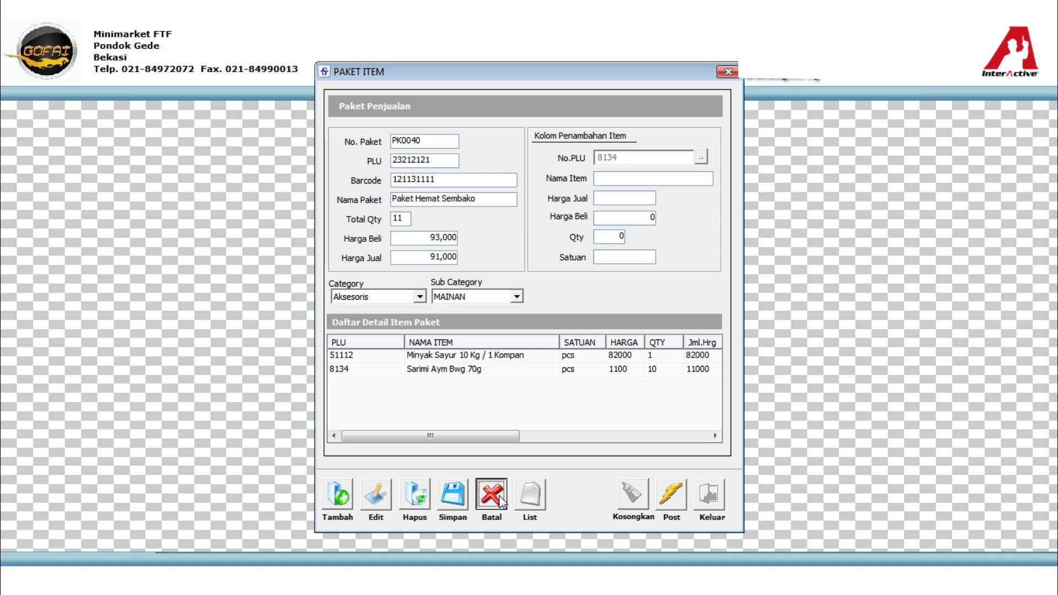
click(709, 495)
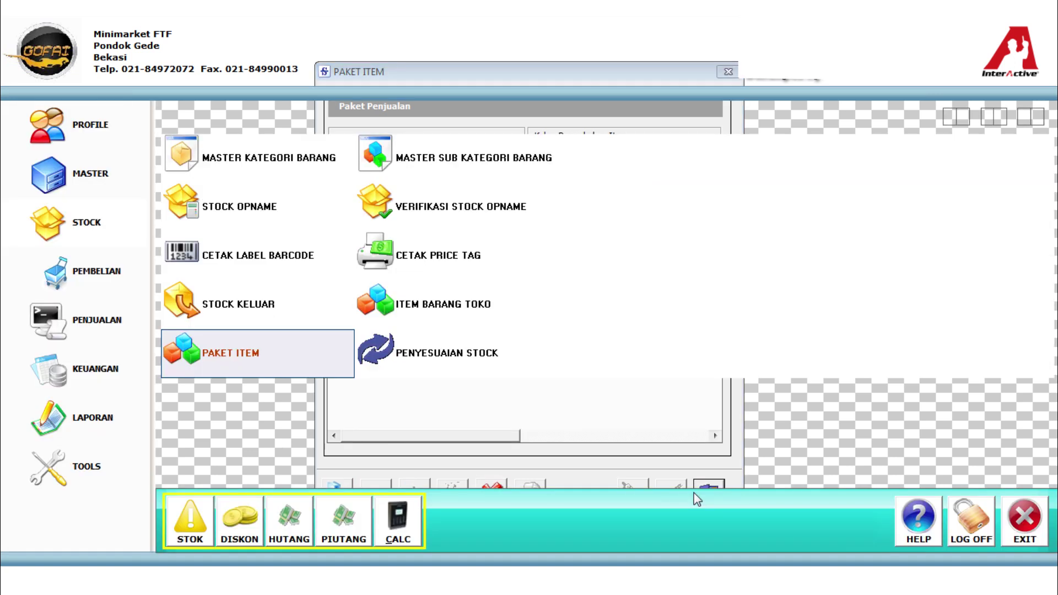
Step: In Penyesuaian Stock, start a new adjustment and load Kecap Asin by searching item names for "keca"
click(450, 362)
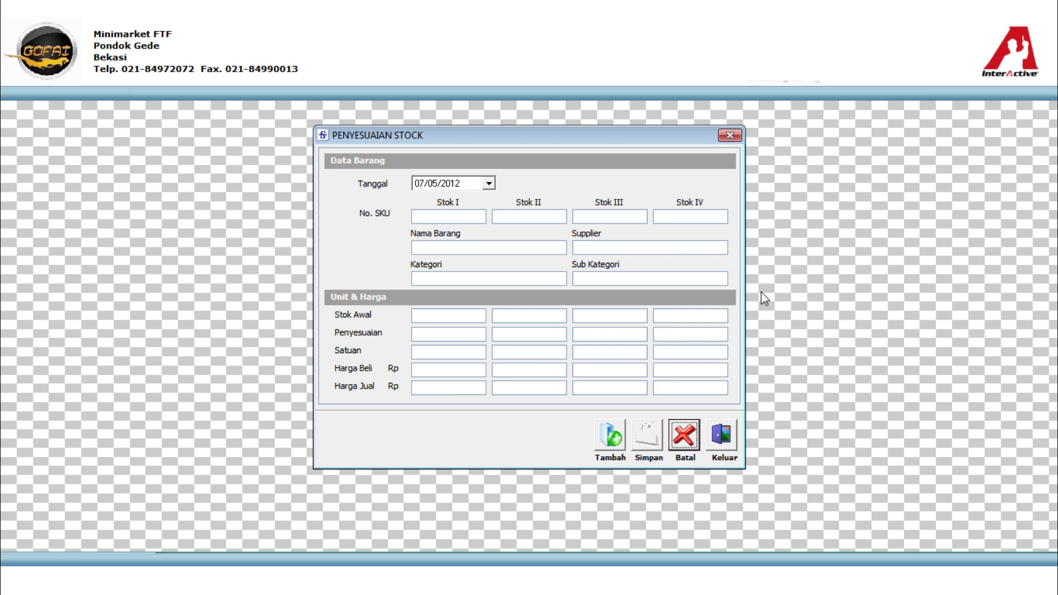
click(620, 432)
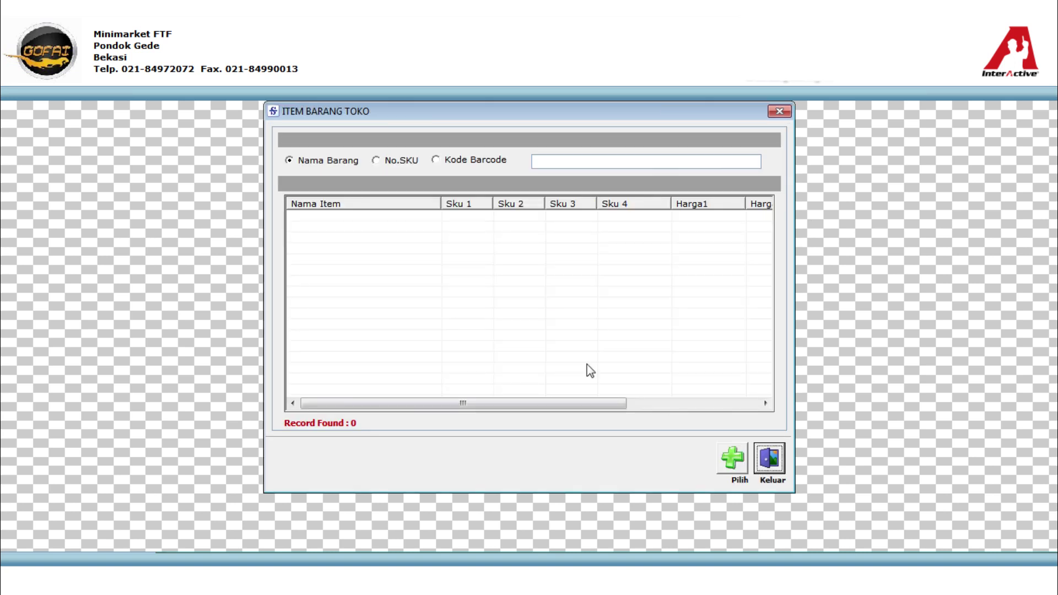
click(552, 160)
text(keca)
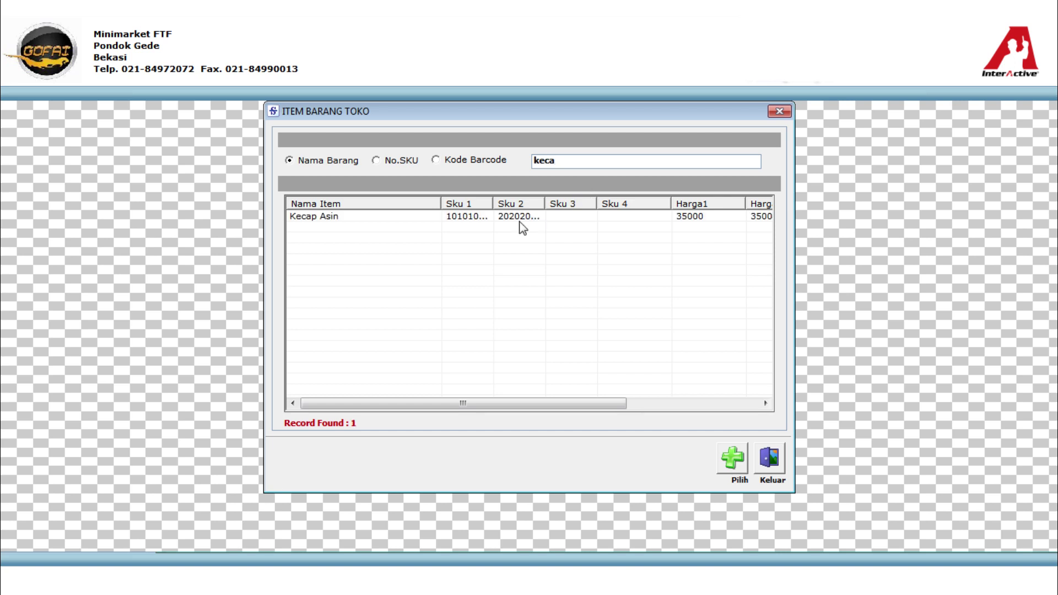
double_click(518, 219)
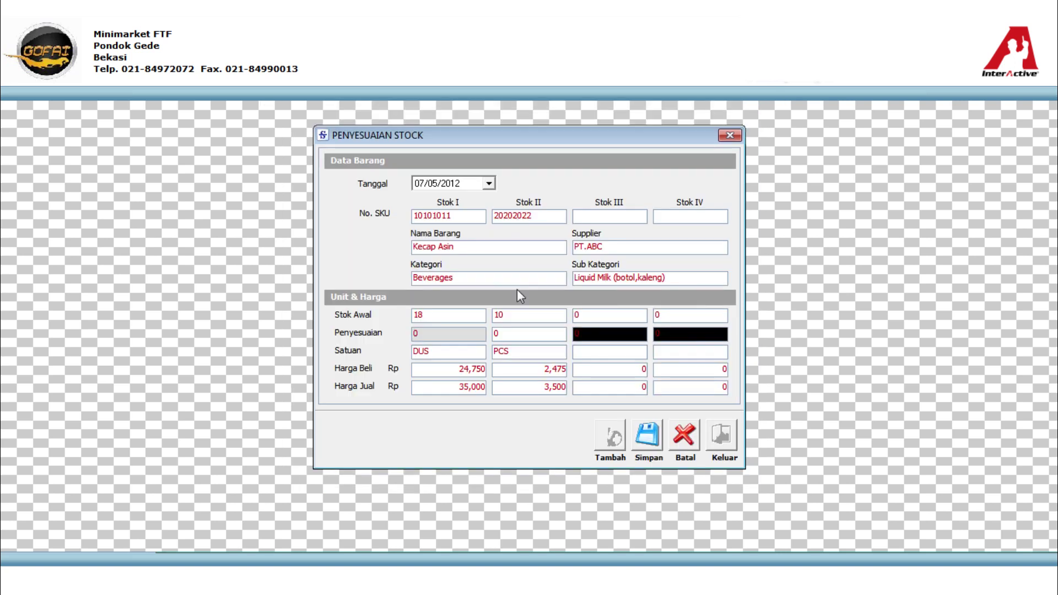
Step: Set Kecap Asin's Penyesuaian to 2 for DUS and -5 for PCS, save the adjustment, and close the form
click(428, 334)
drag(346, 331, 347, 333)
text(2)
key(Tab)
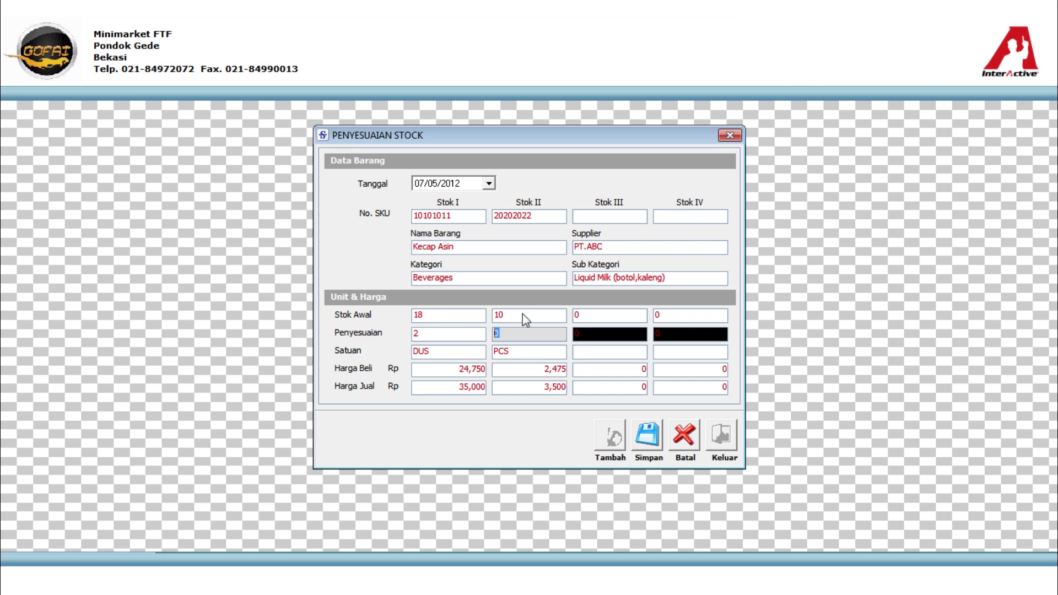
text(-5)
click(649, 437)
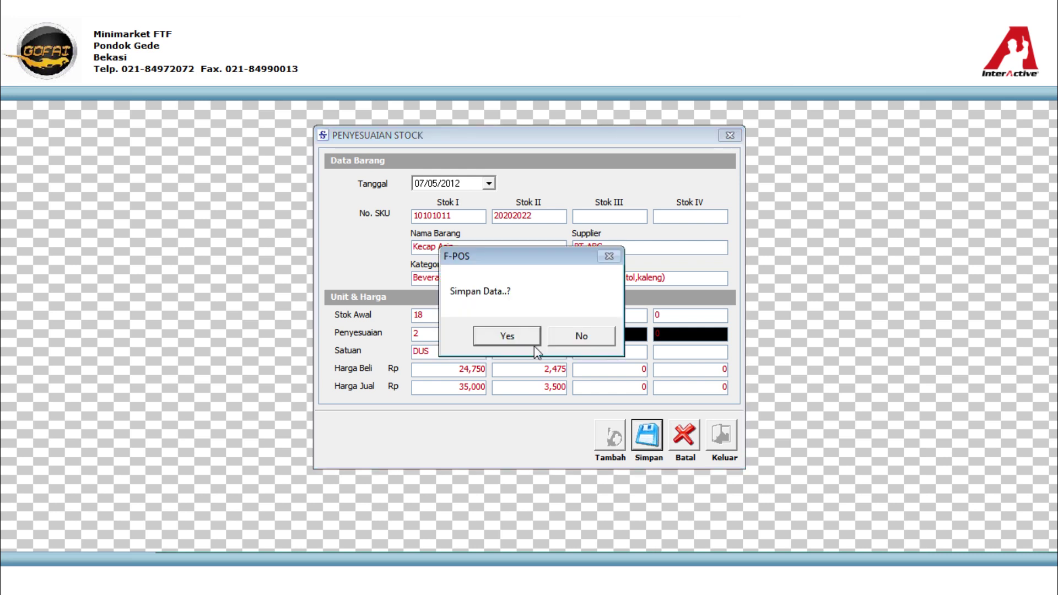
click(507, 335)
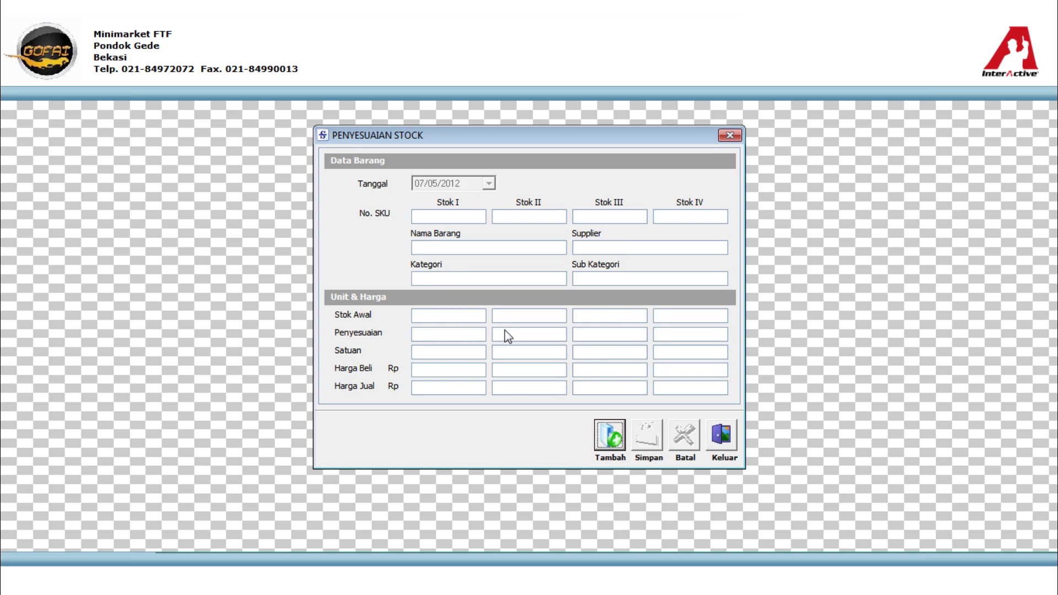
click(714, 433)
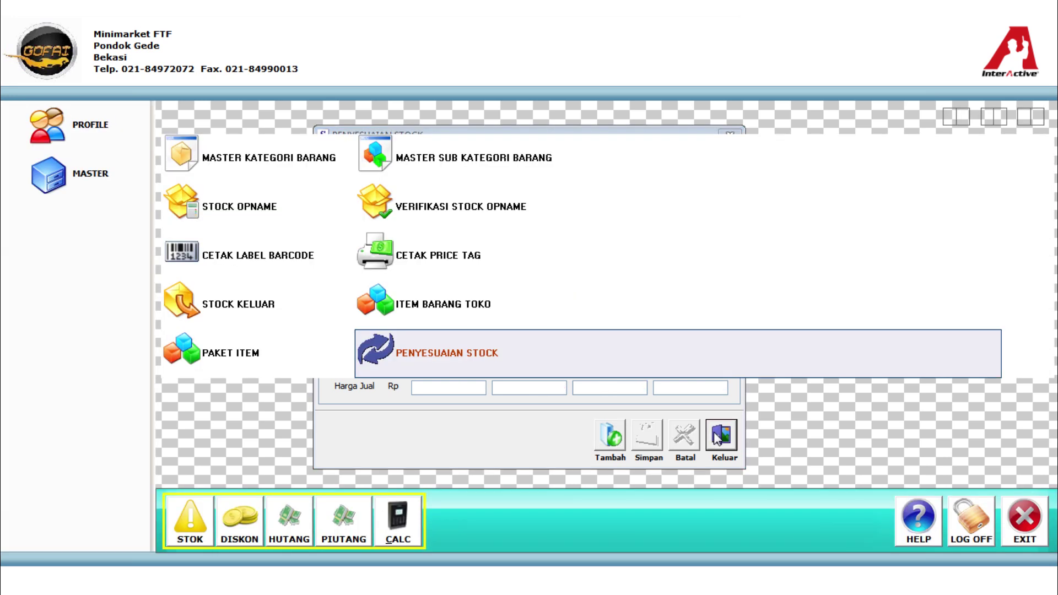
Step: In Item Barang Toko, search for "kec", check the Kecap Asin stock quantities, and close the item form
click(468, 315)
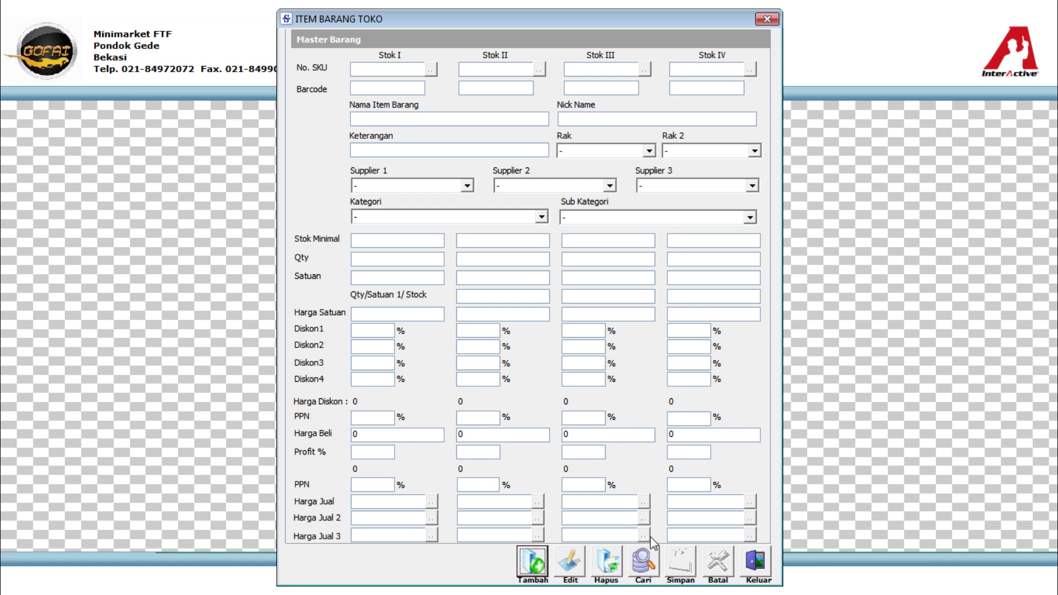
click(646, 562)
text(kec)
key(Return)
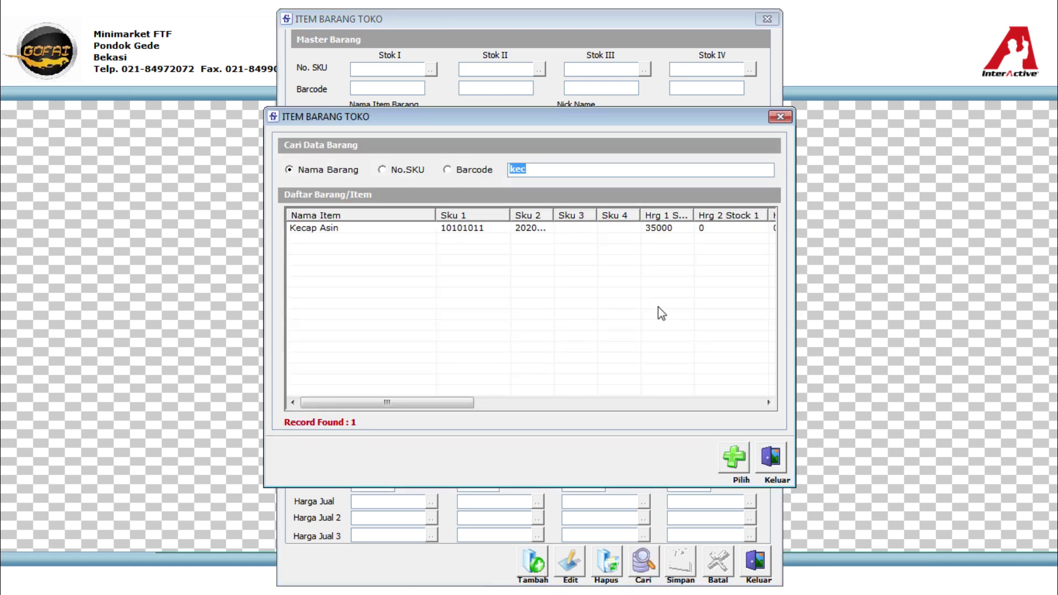
double_click(465, 232)
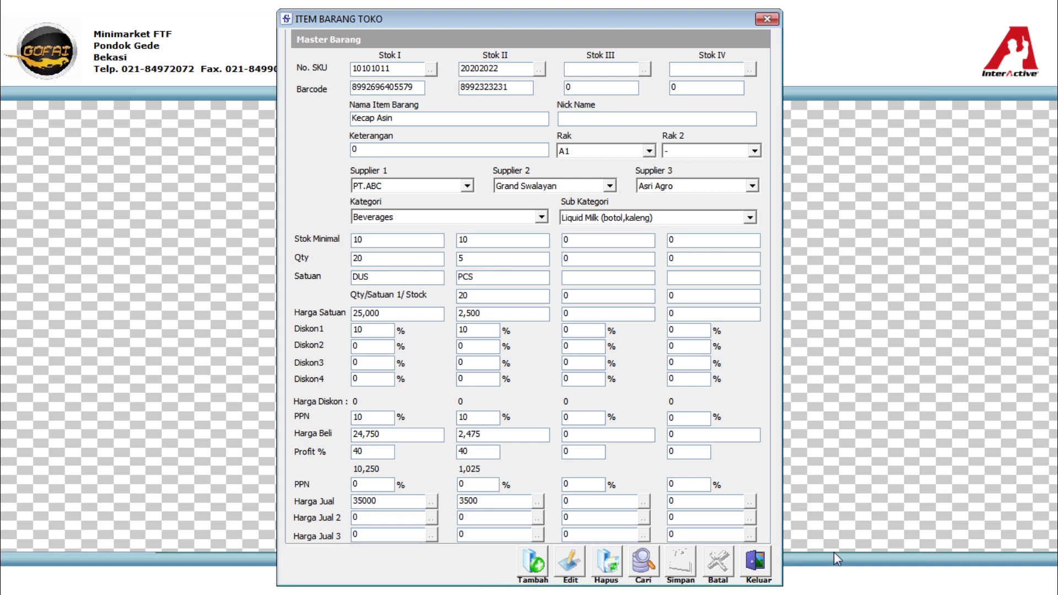
click(757, 563)
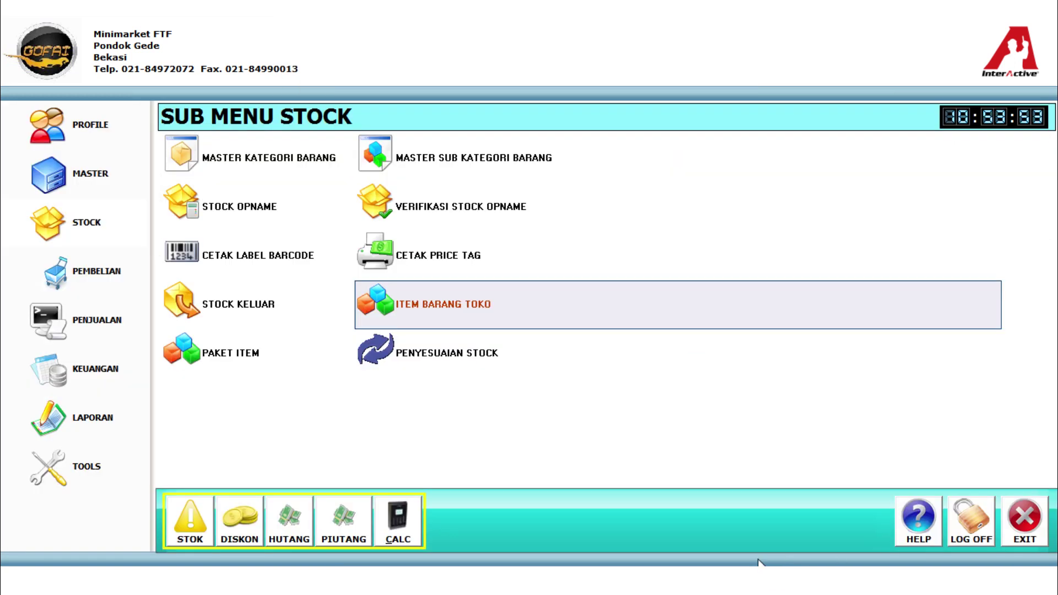